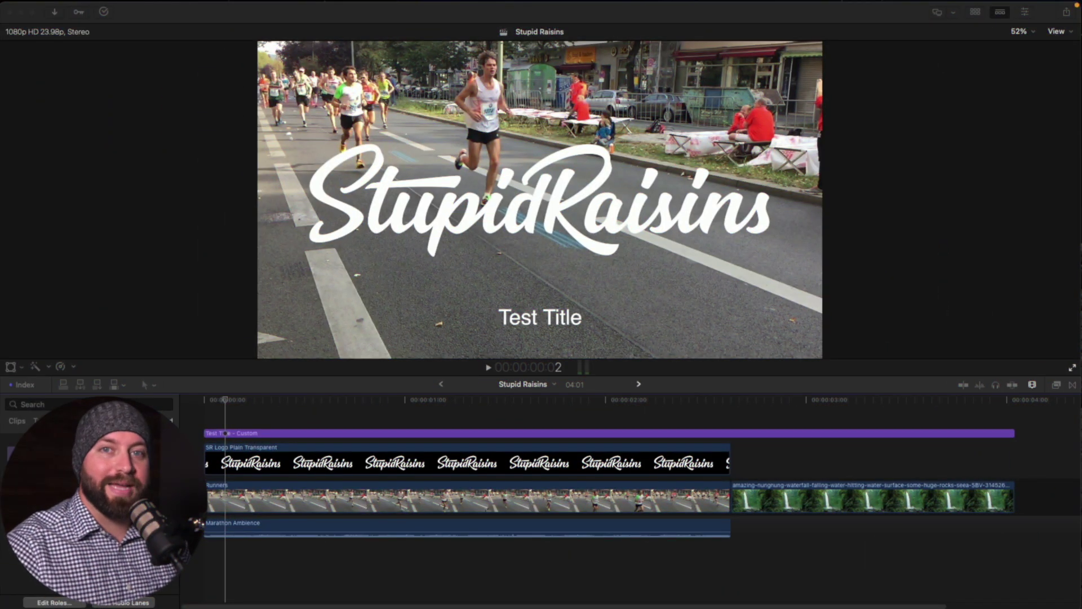
- Open the floating Project Timecode window, shrink it, and place it on the viewer's left side
click(220, 33)
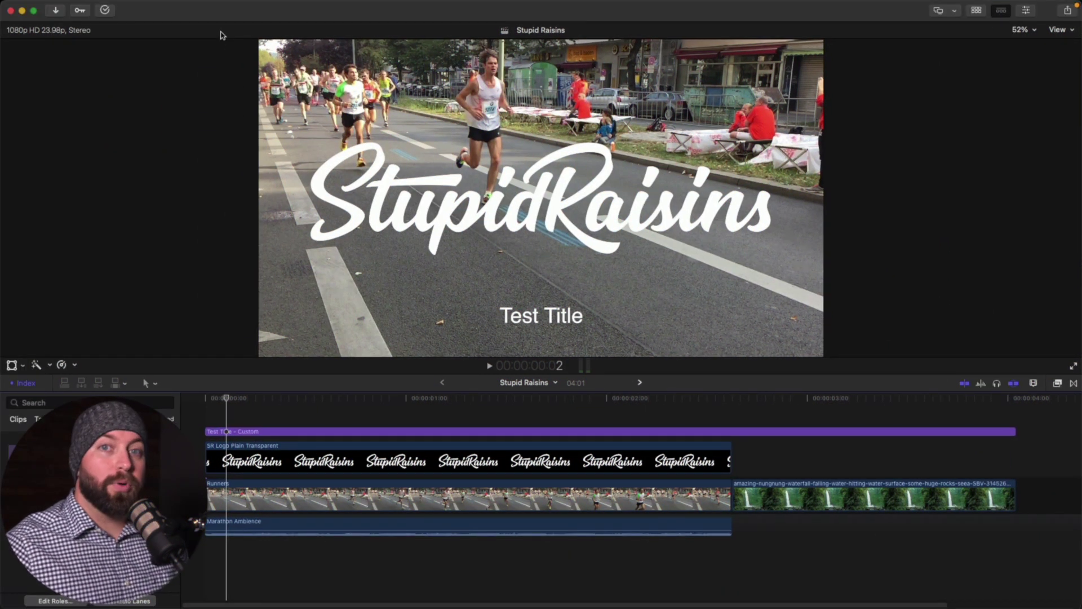
mouse_move(231, 3)
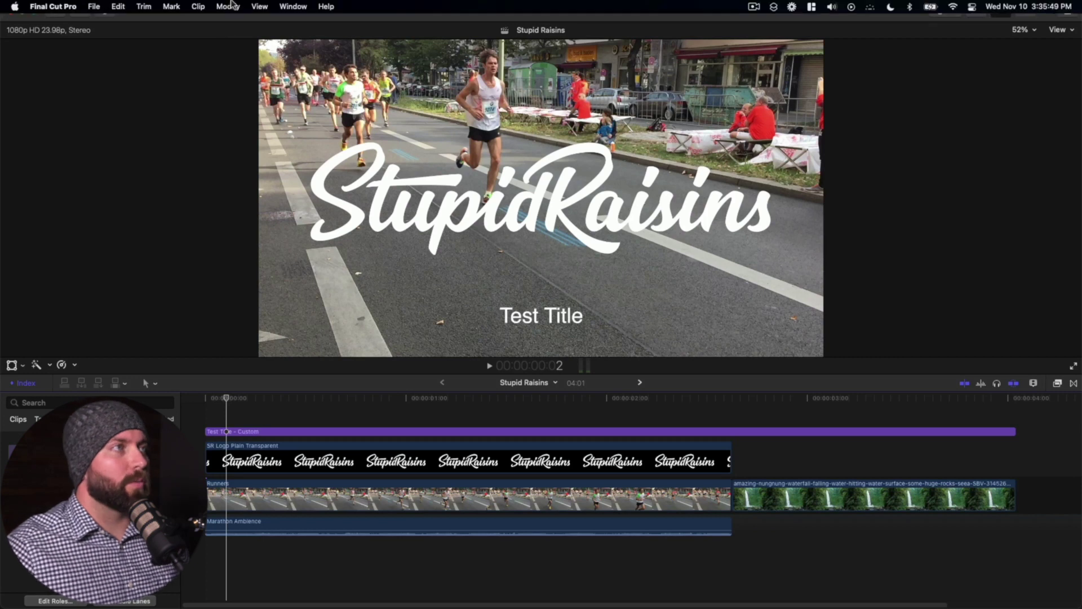
click(289, 7)
click(324, 229)
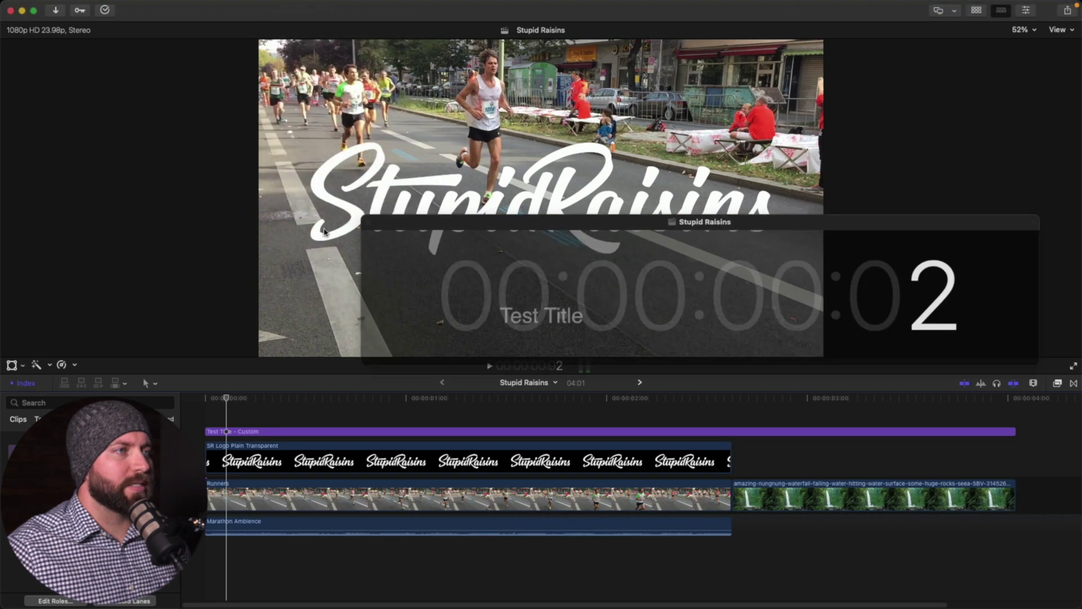
drag(1038, 216, 877, 225)
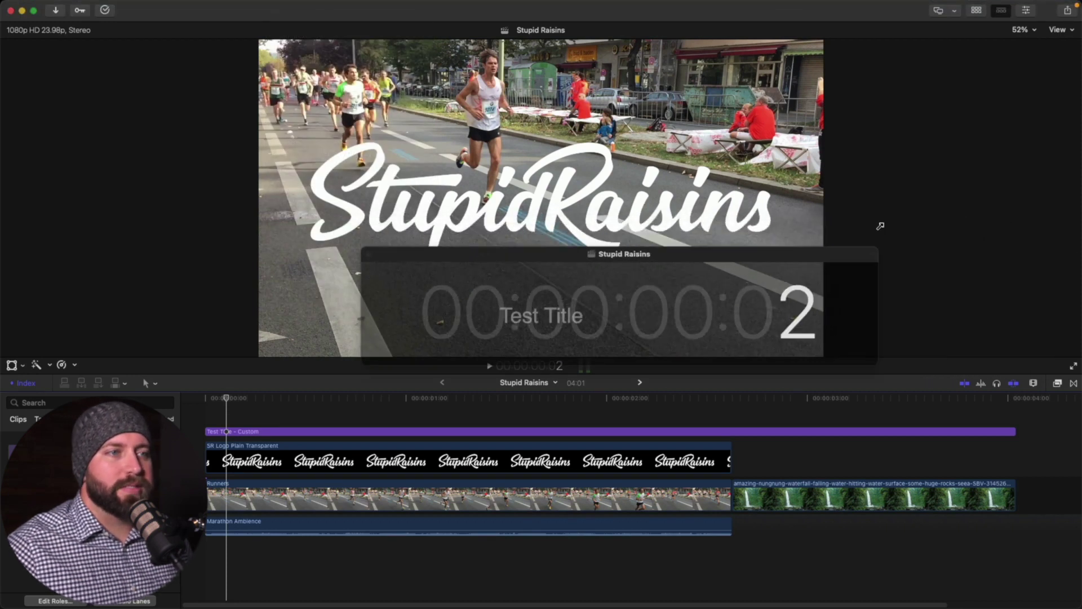
drag(805, 258, 757, 413)
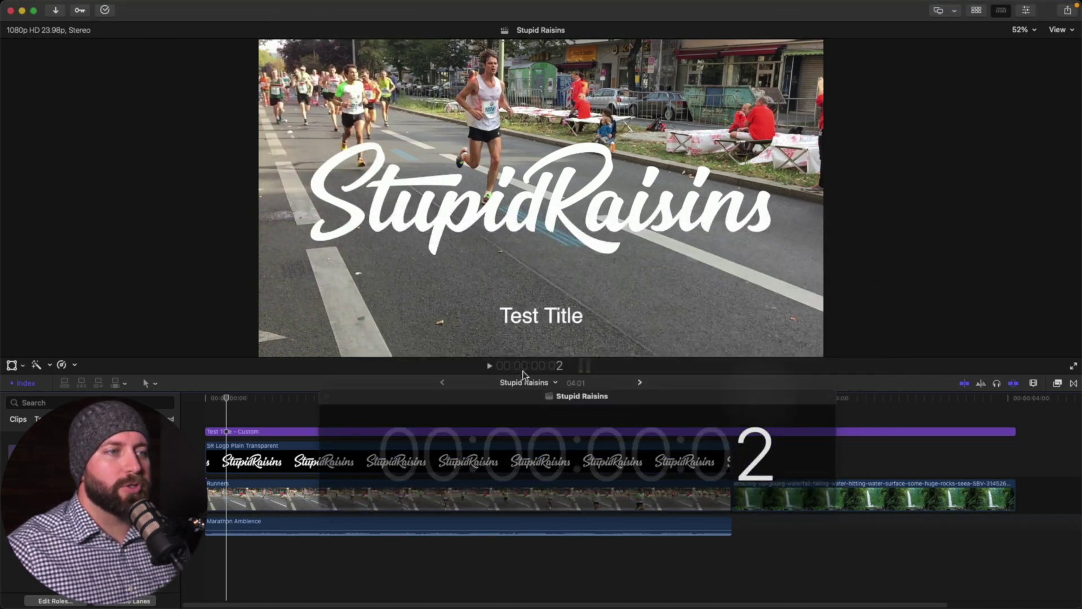
drag(681, 415, 430, 233)
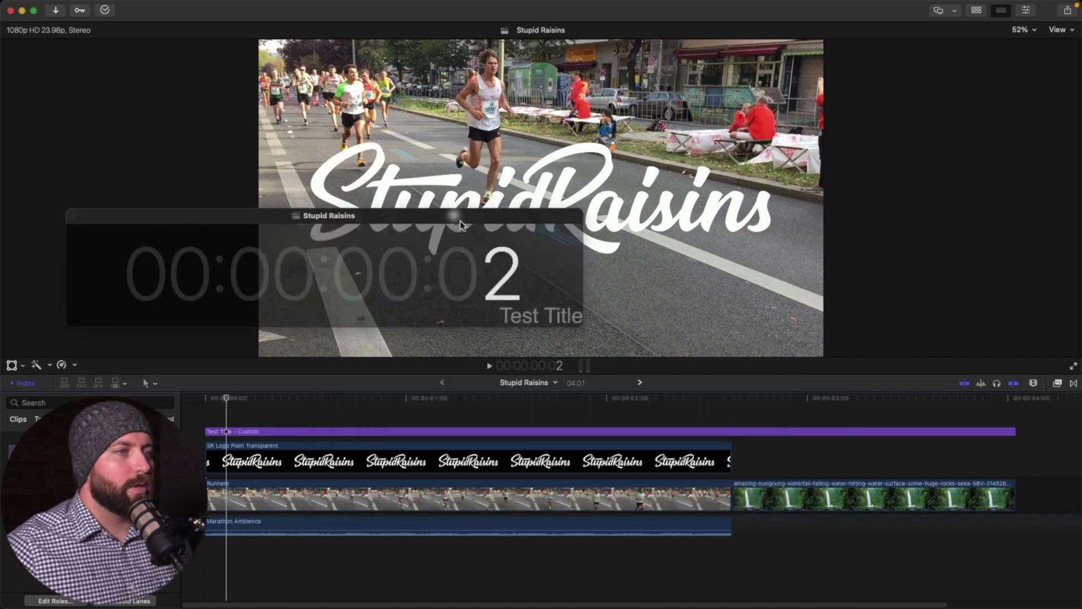
- Switch the timecode window background to 75%, then Solid, then back to 50%
right_click(577, 216)
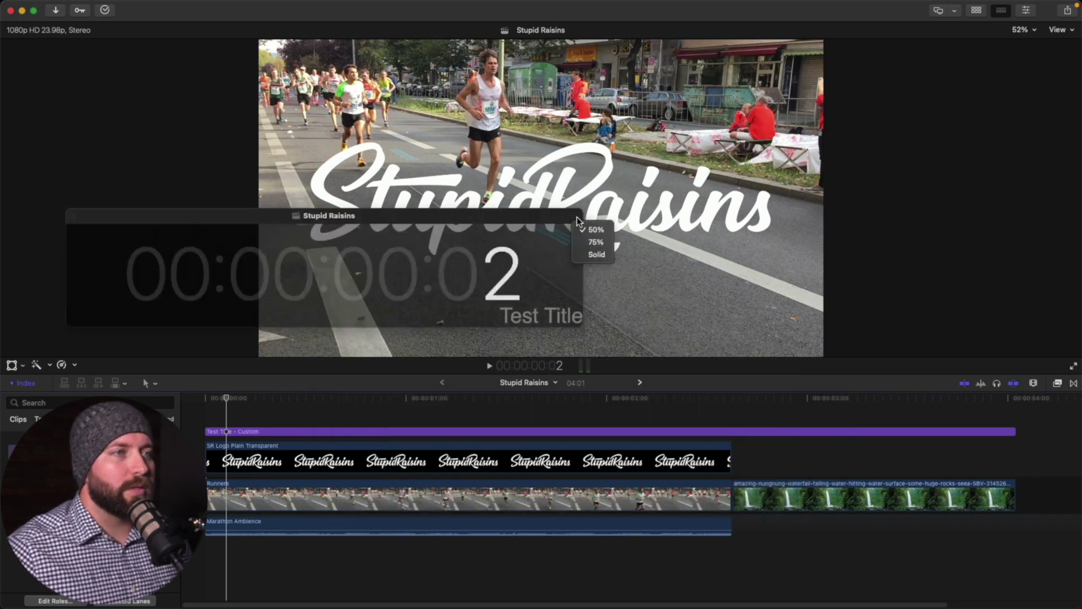
click(593, 243)
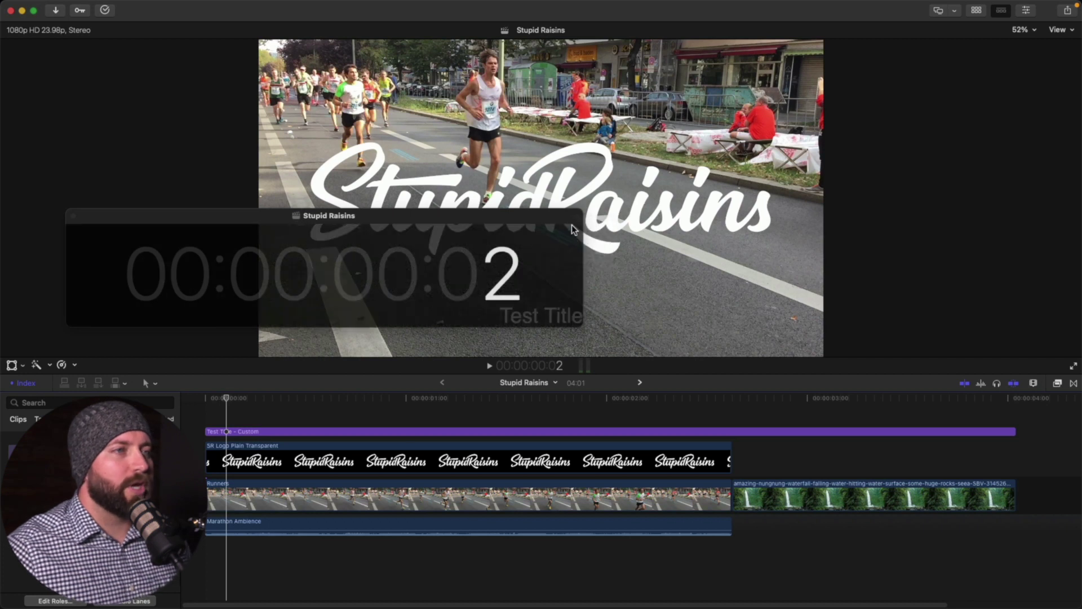
right_click(579, 219)
click(593, 255)
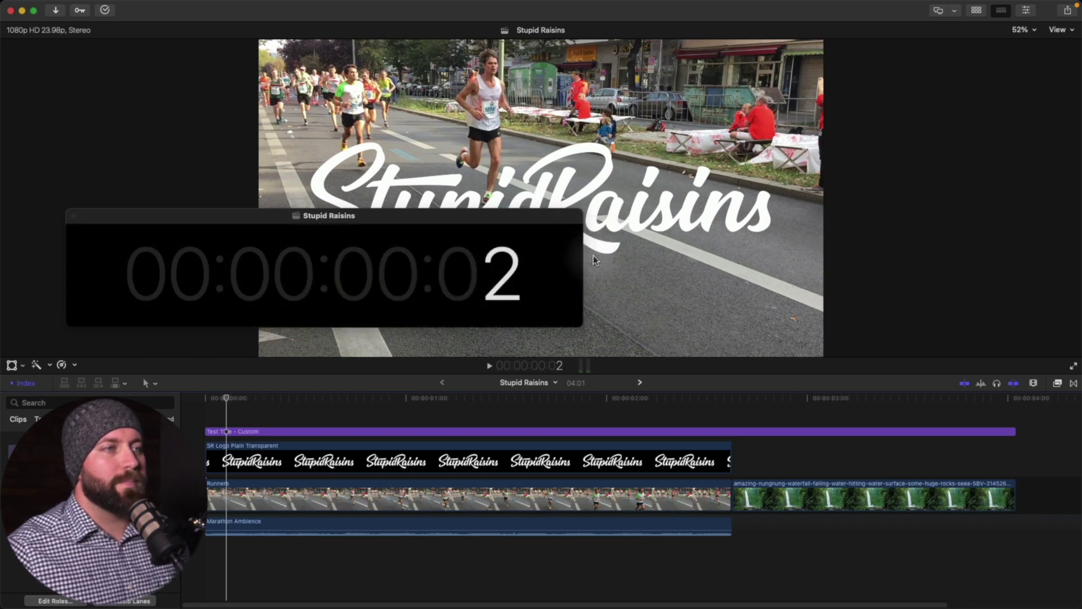
right_click(580, 221)
click(593, 230)
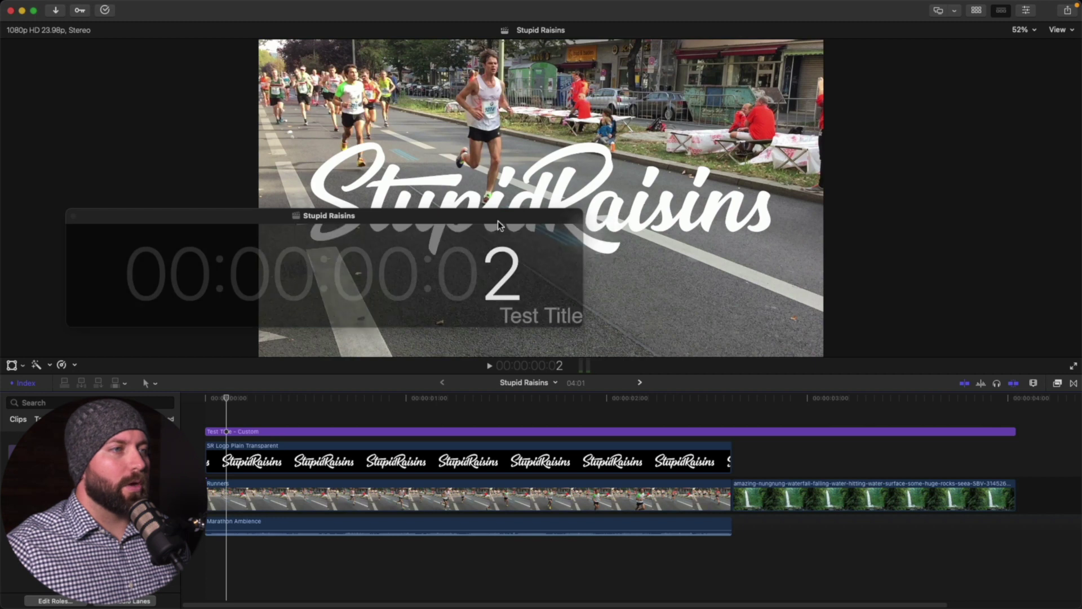
- Resize and reposition the timecode window, ending with larger digits over the viewer
drag(431, 226, 903, 108)
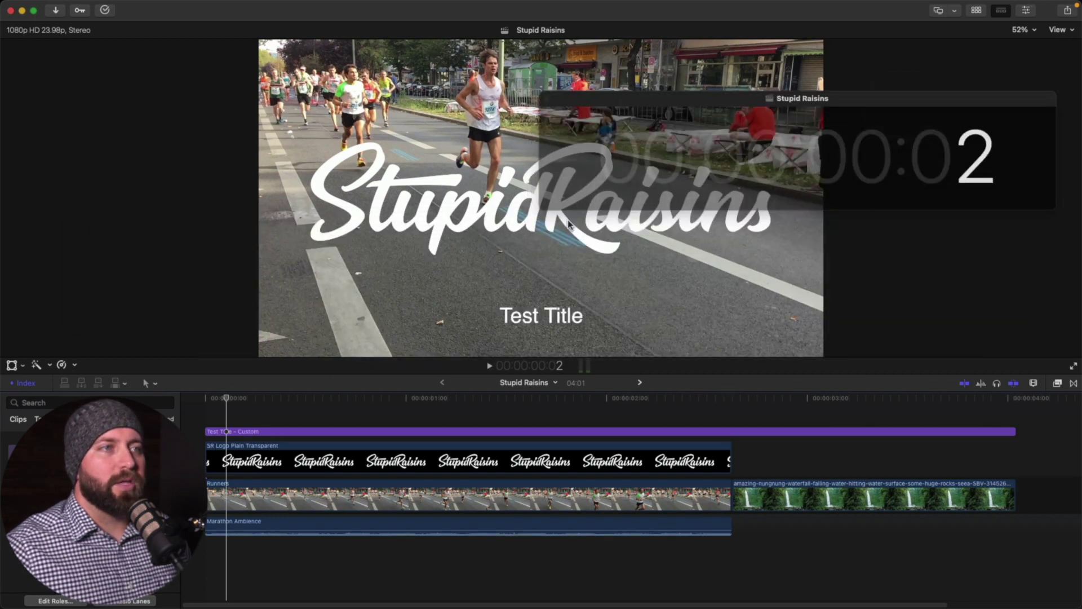
drag(546, 210, 857, 192)
drag(883, 107, 986, 421)
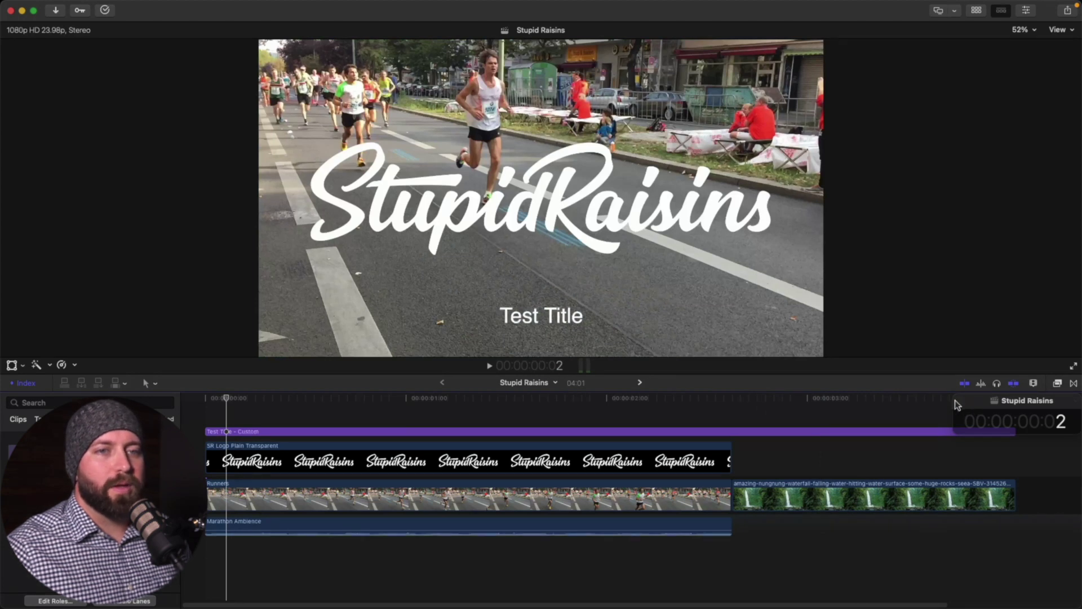
drag(953, 432, 188, 593)
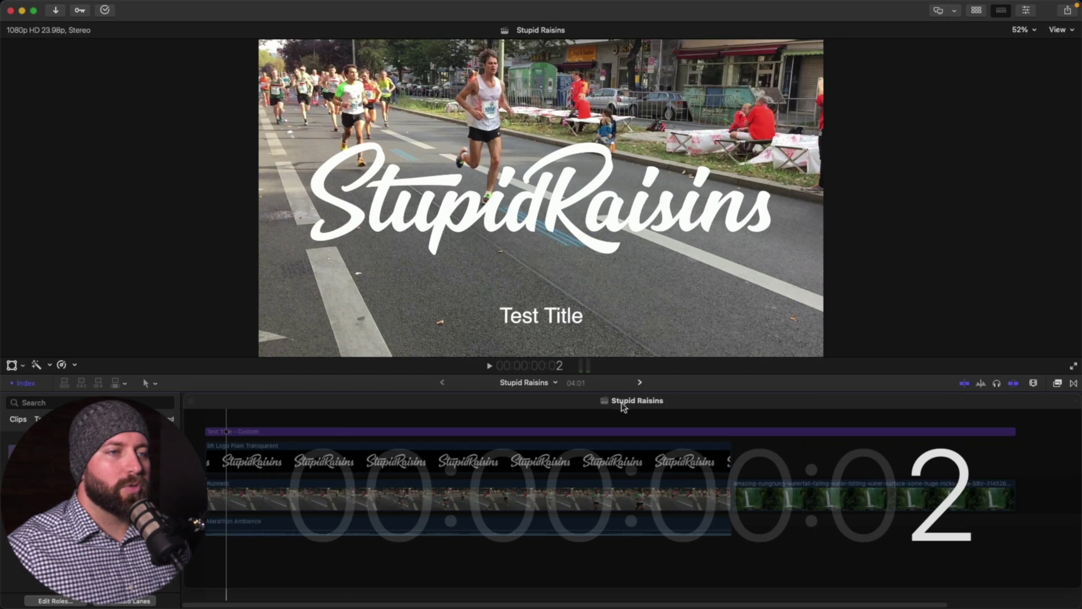
drag(573, 404, 567, 409)
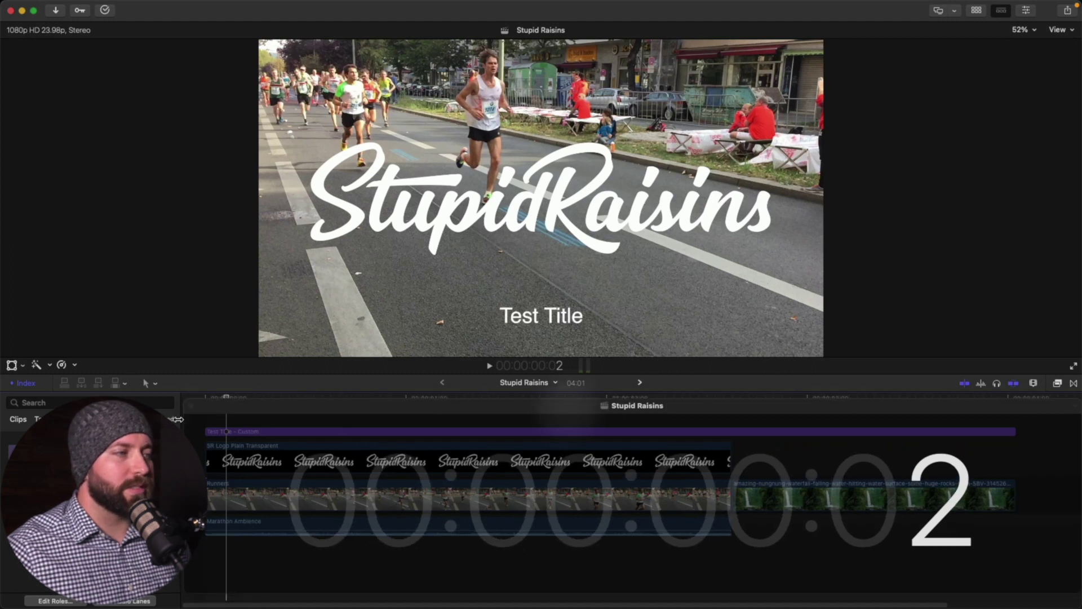
drag(187, 399, 23, 322)
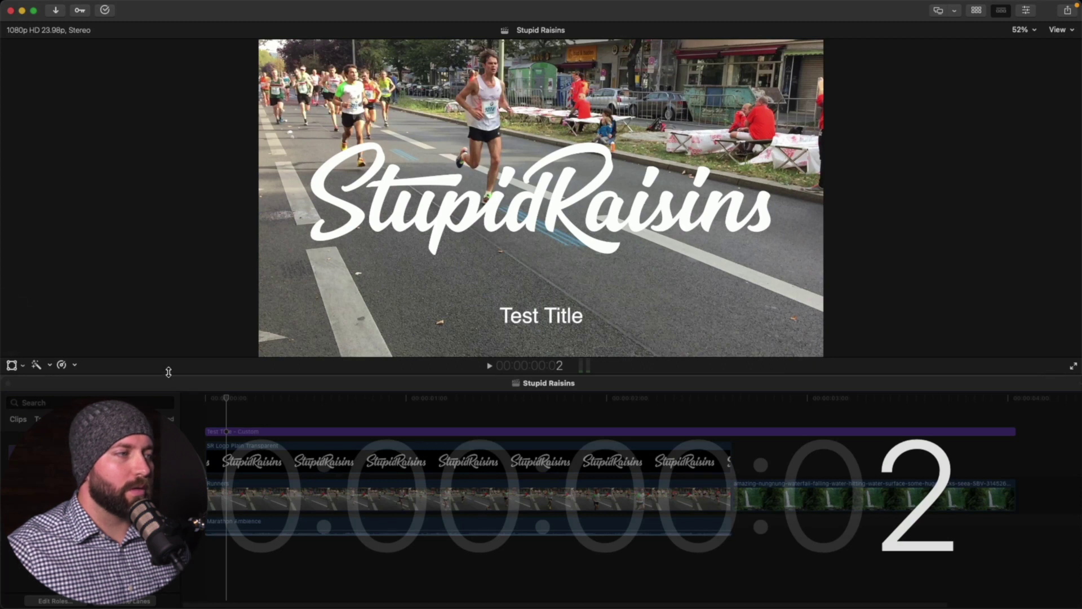
drag(169, 375, 147, 366)
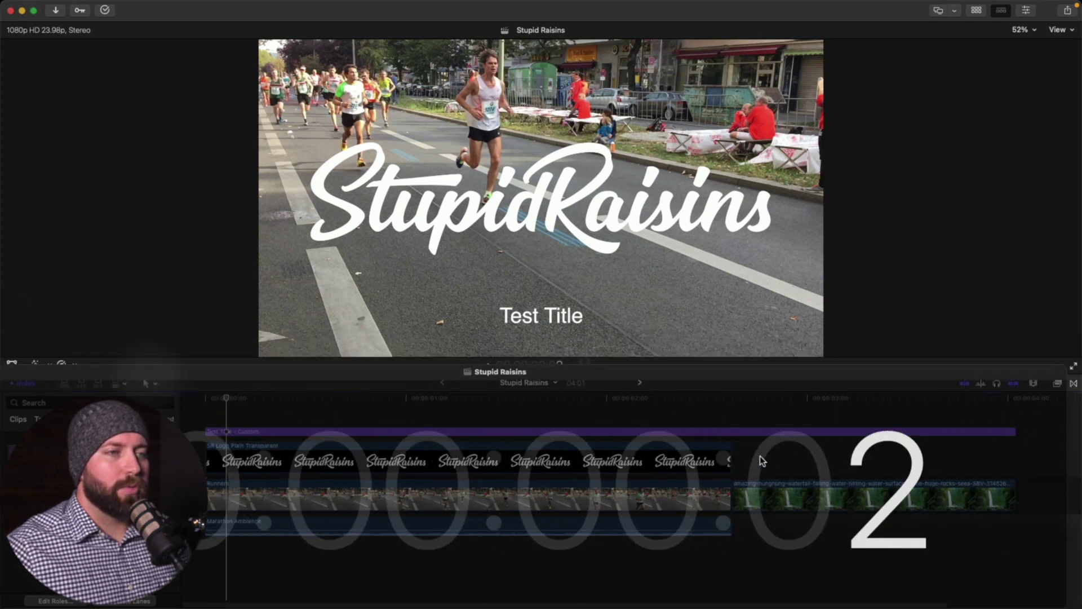
drag(751, 378, 697, 99)
- Open the Source Timecode window beside the viewer and turn on its Clip Roles column
click(293, 6)
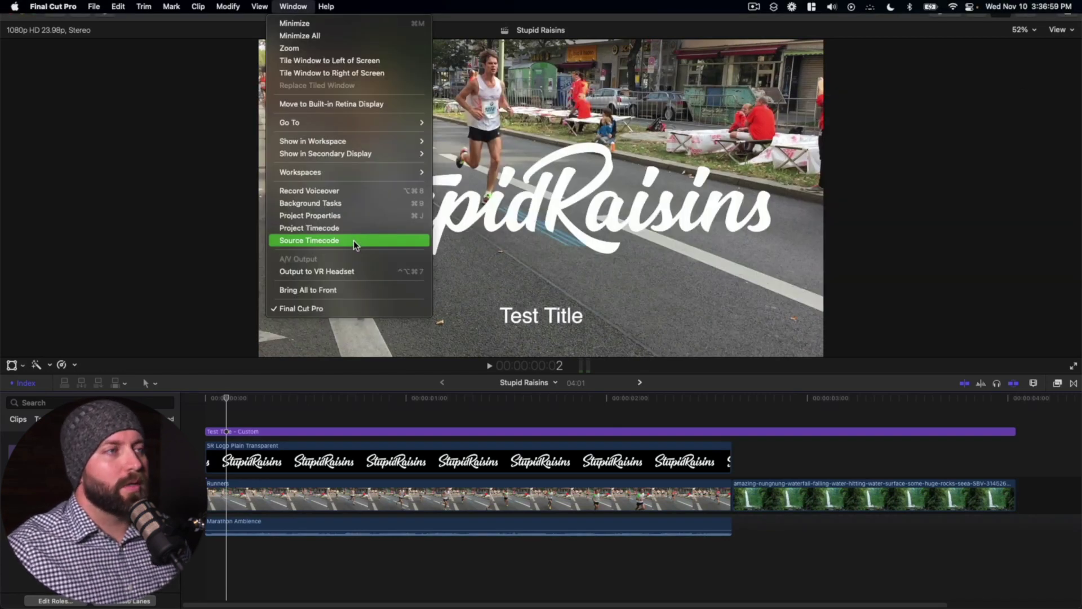
click(353, 240)
drag(747, 204, 938, 172)
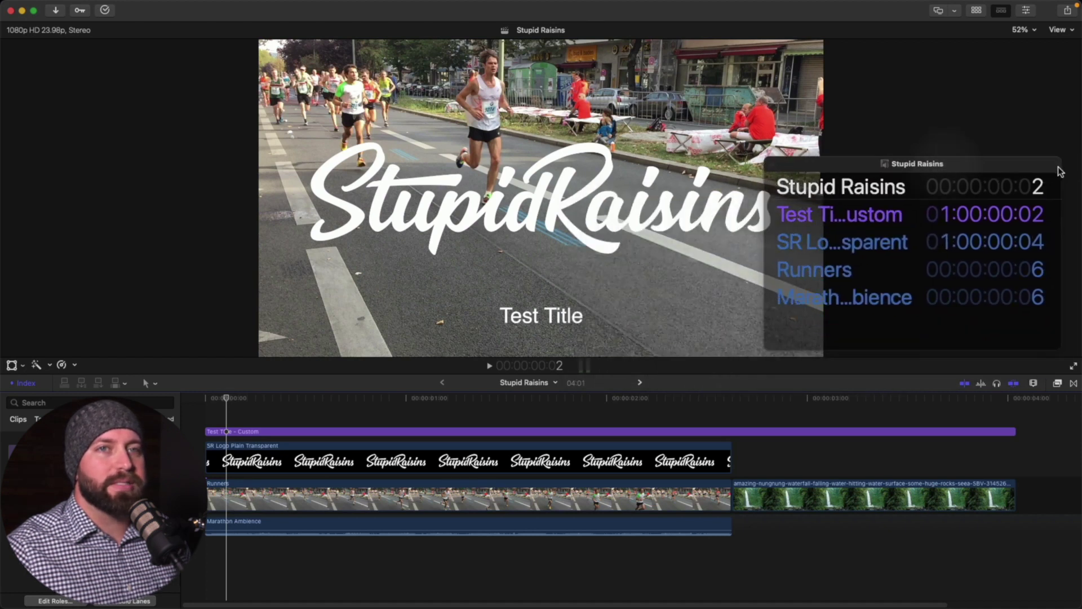
click(1055, 165)
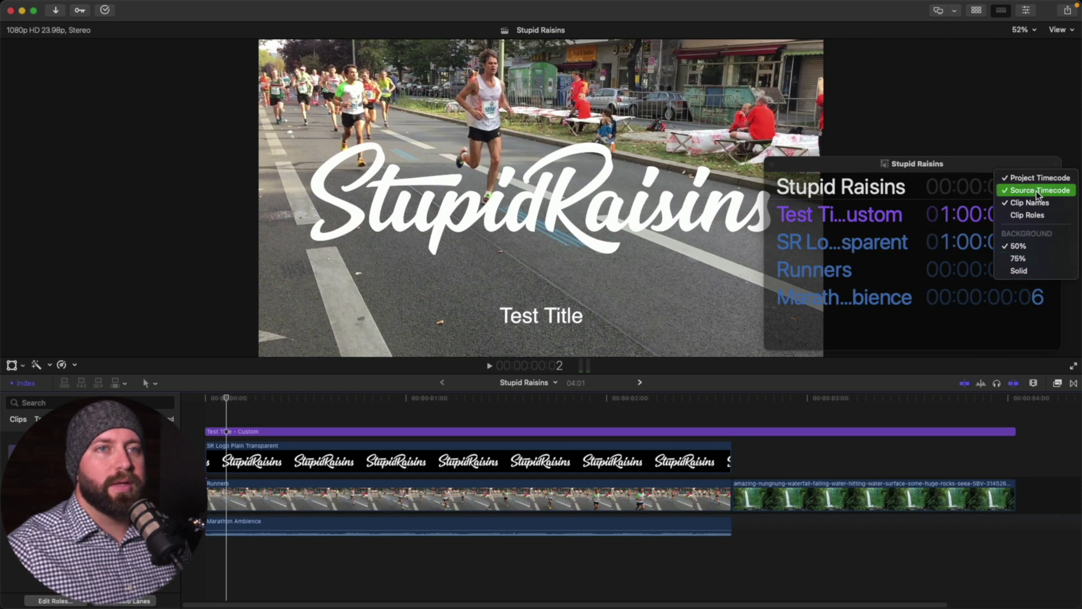
click(1030, 211)
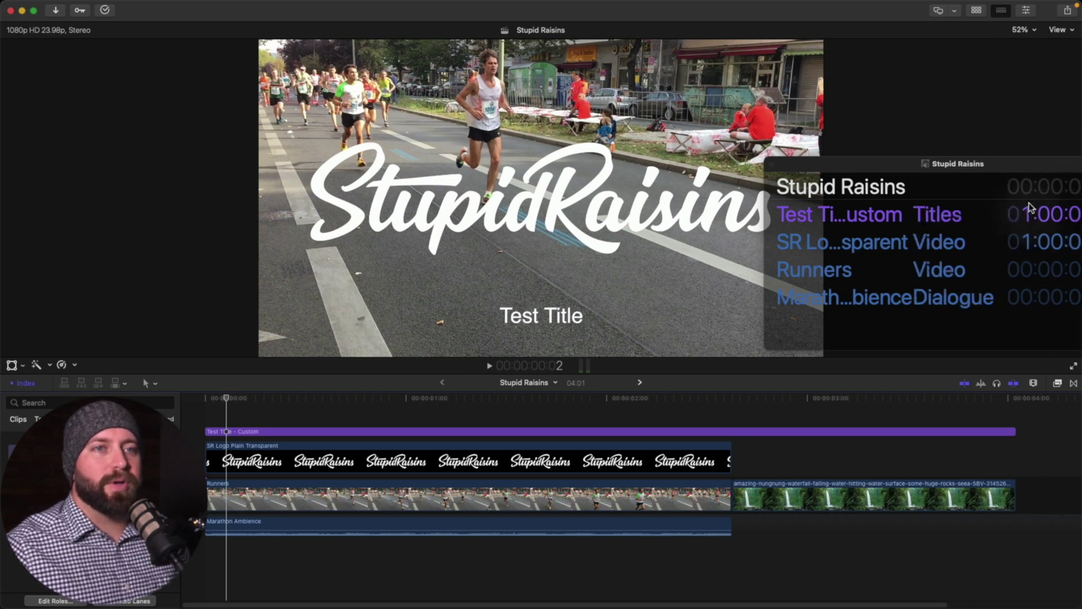
drag(1019, 164, 932, 160)
- Hide the Clip Roles and Clip Names columns and move the window to the lower right
click(970, 160)
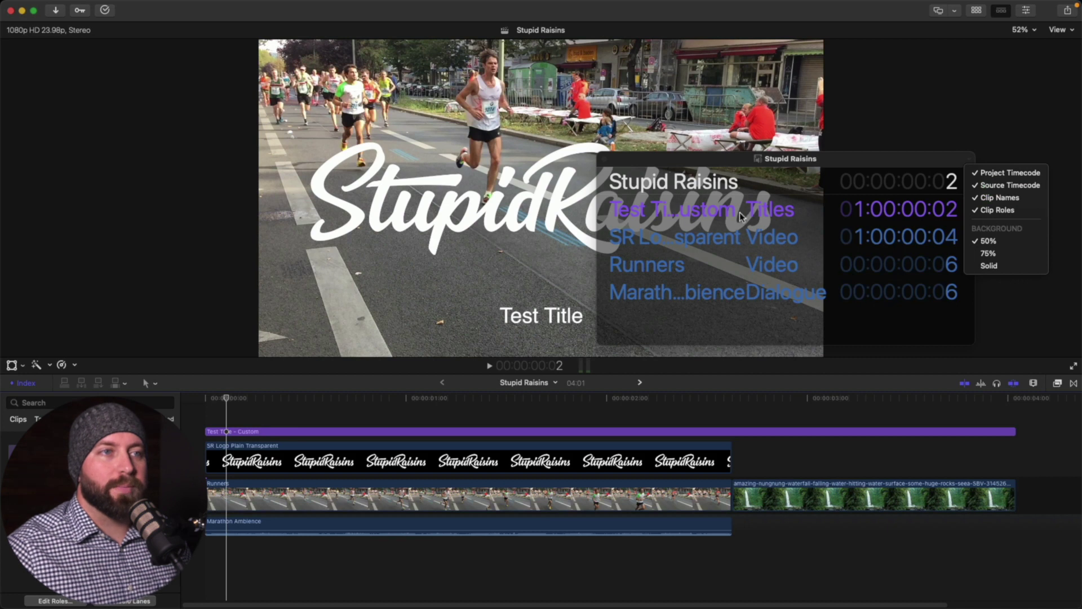
click(997, 206)
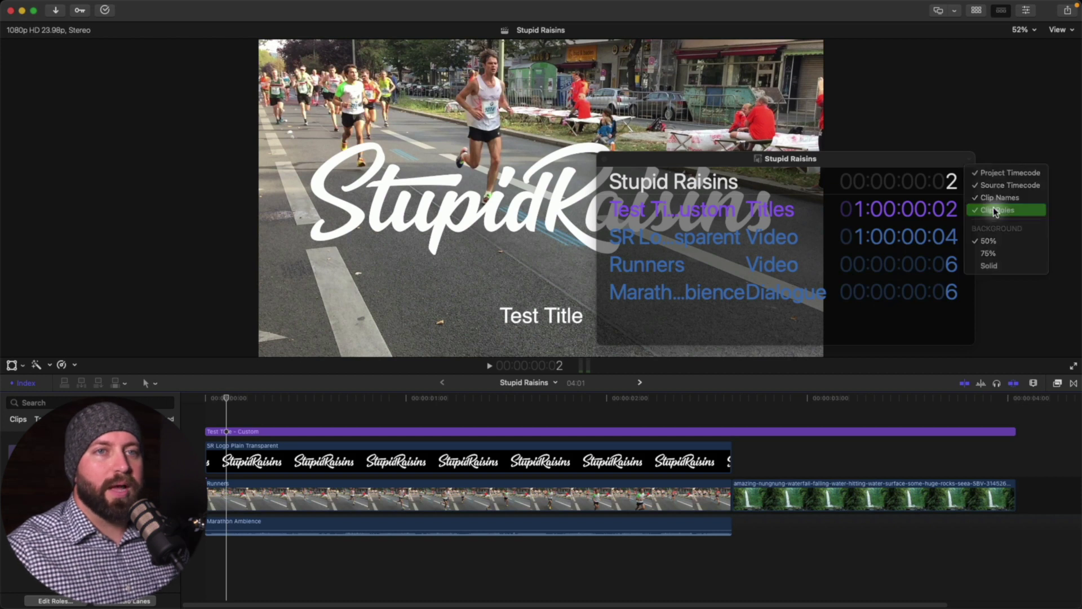
click(890, 158)
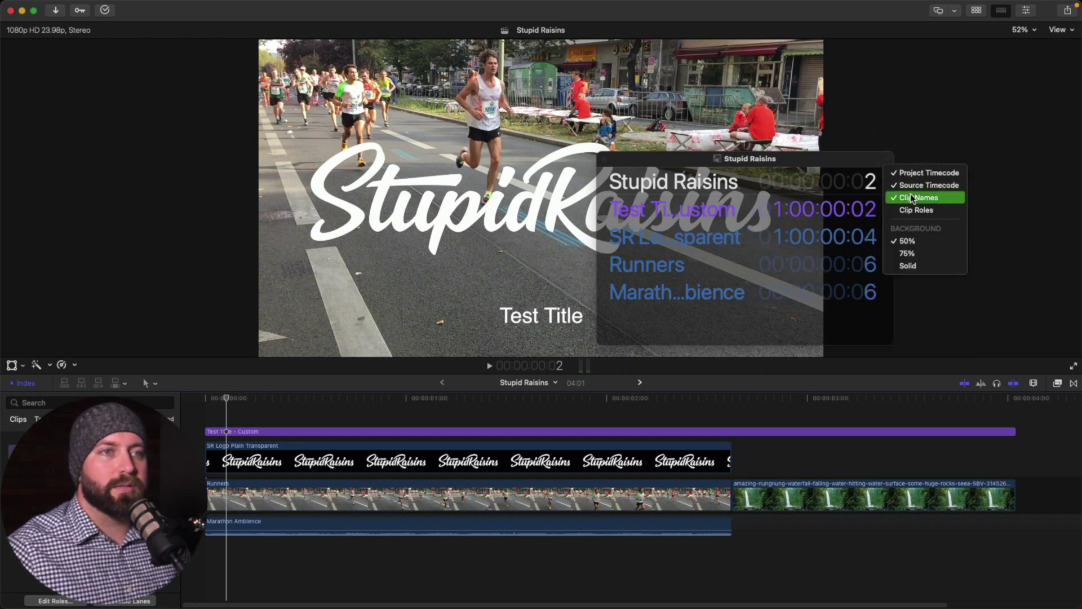
click(909, 194)
drag(752, 158, 887, 265)
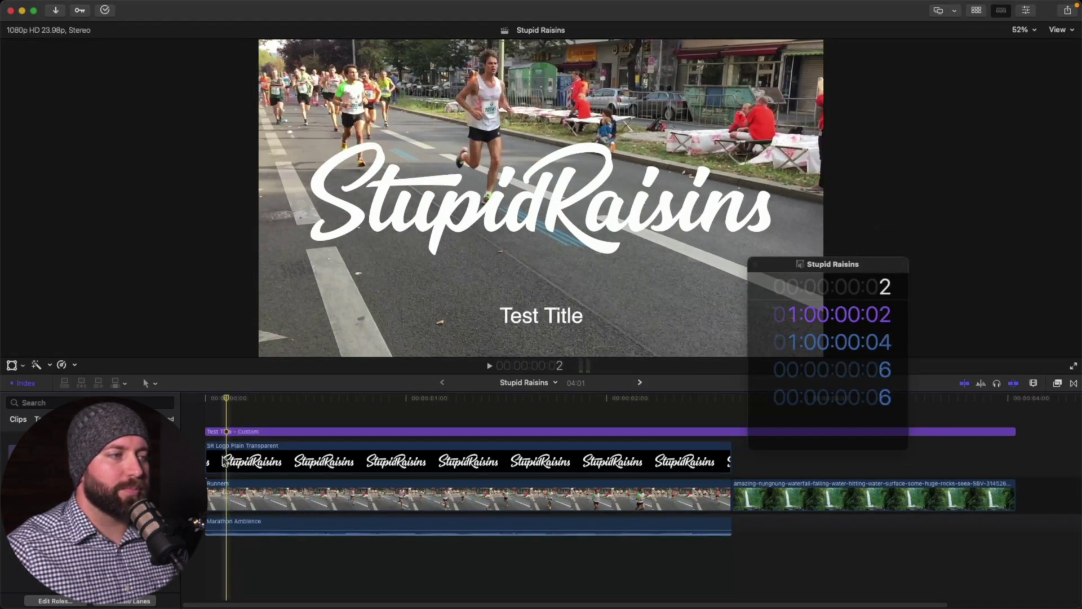
click(902, 265)
- Show clip names again, enlarge the timecode list over the viewer's top right, and play briefly
click(928, 302)
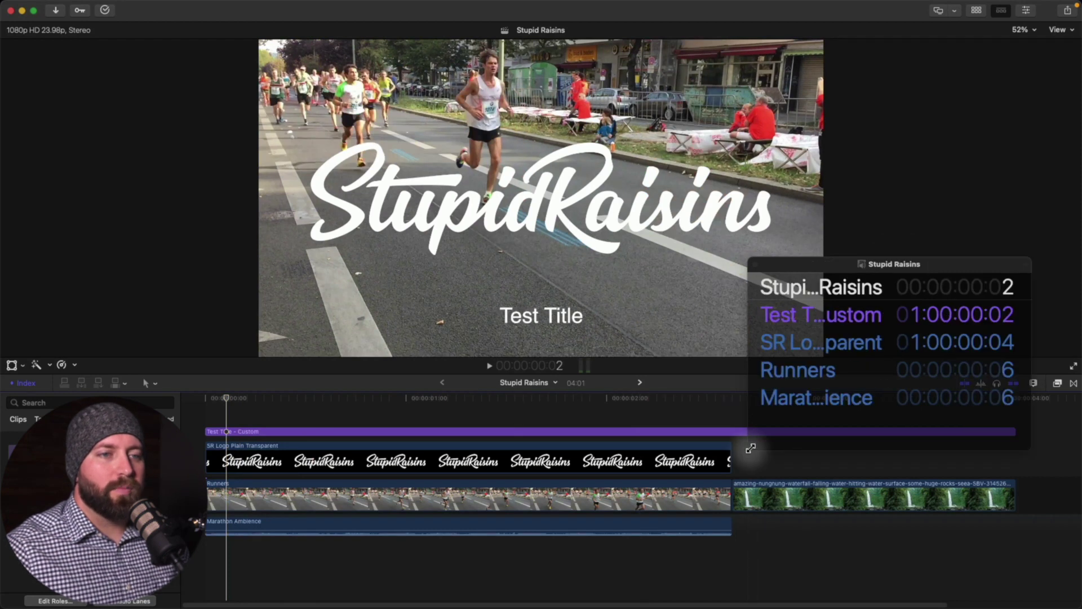
drag(751, 449, 510, 598)
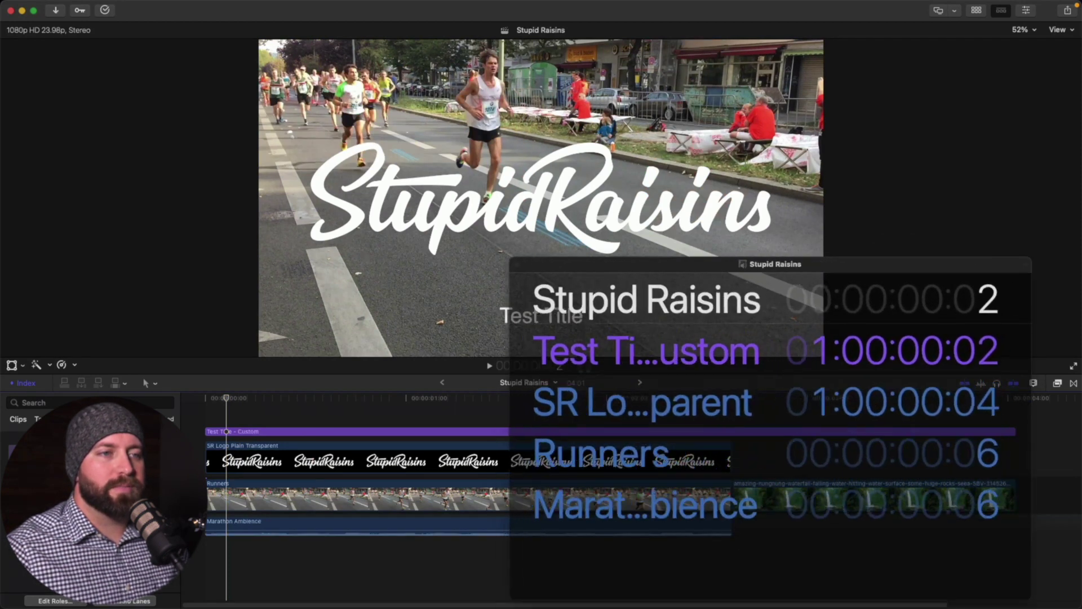
drag(848, 264, 908, 44)
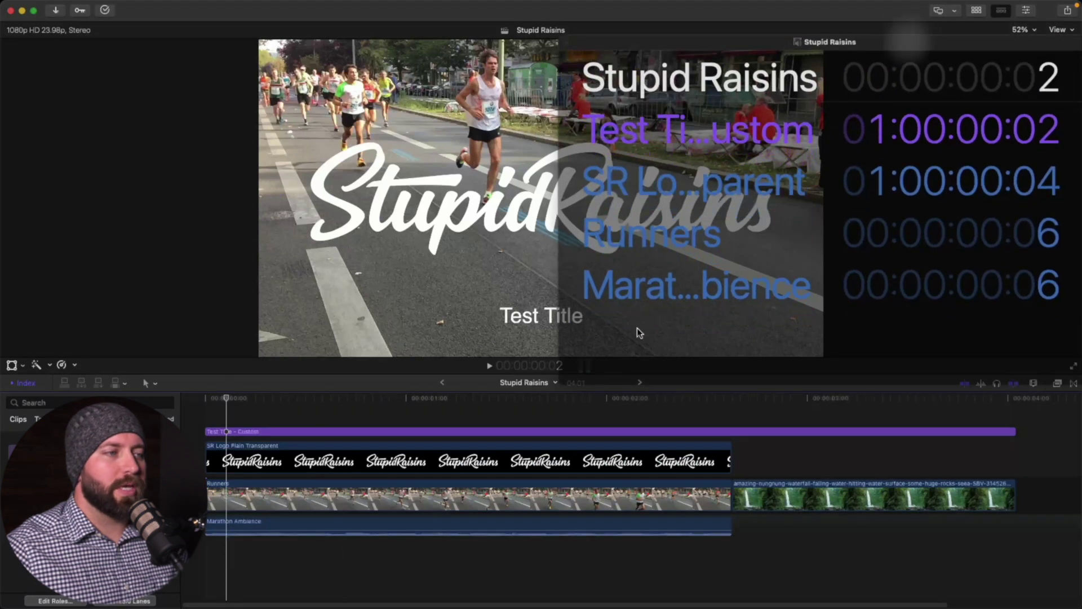
key(space)
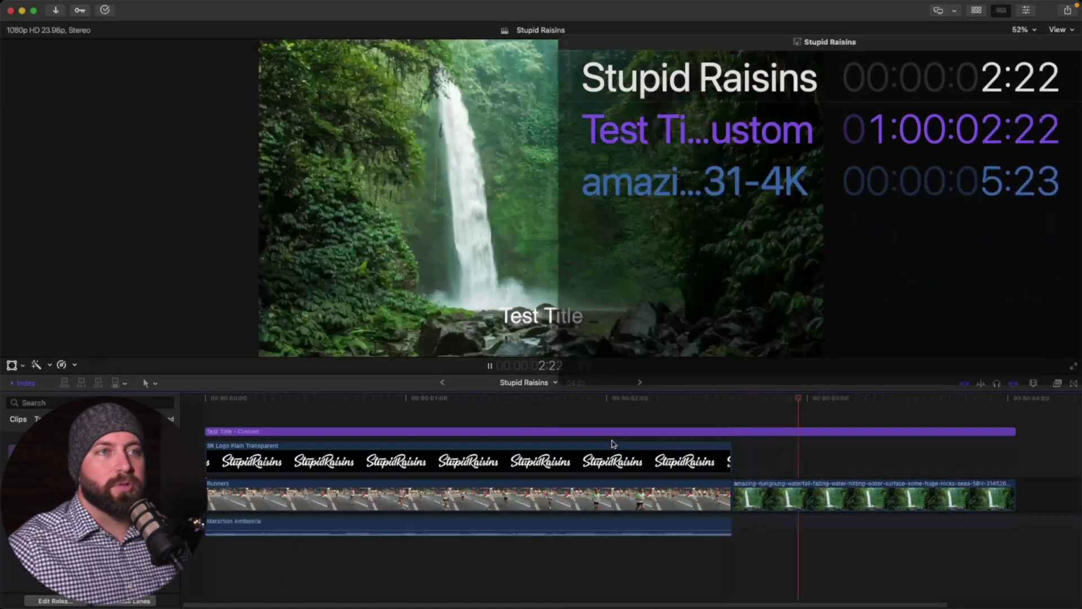
key(space)
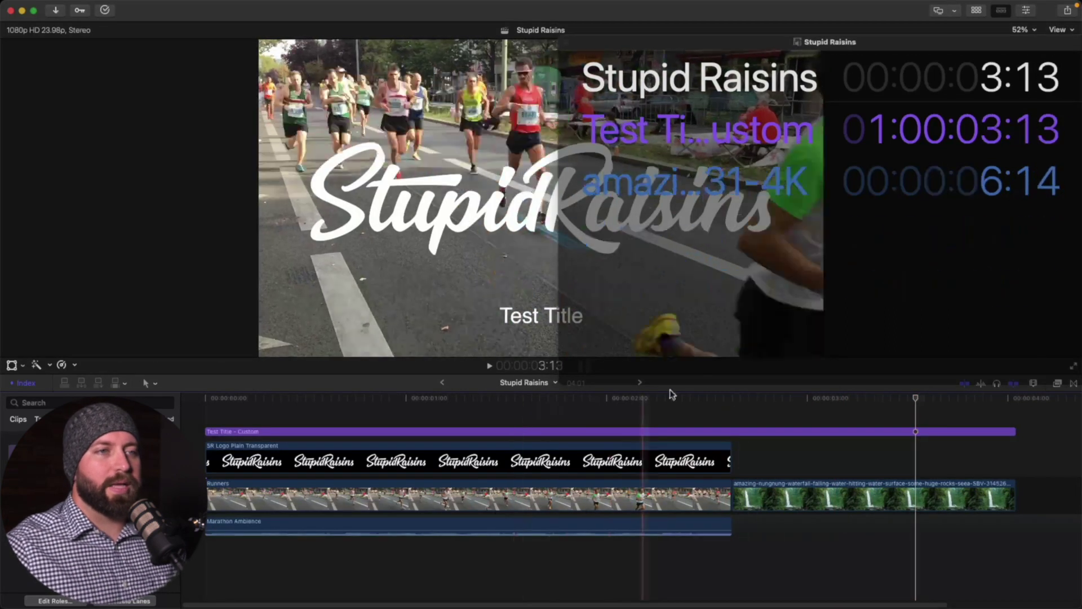
- Disable and re-enable the Marathon Ambience clip
click(522, 526)
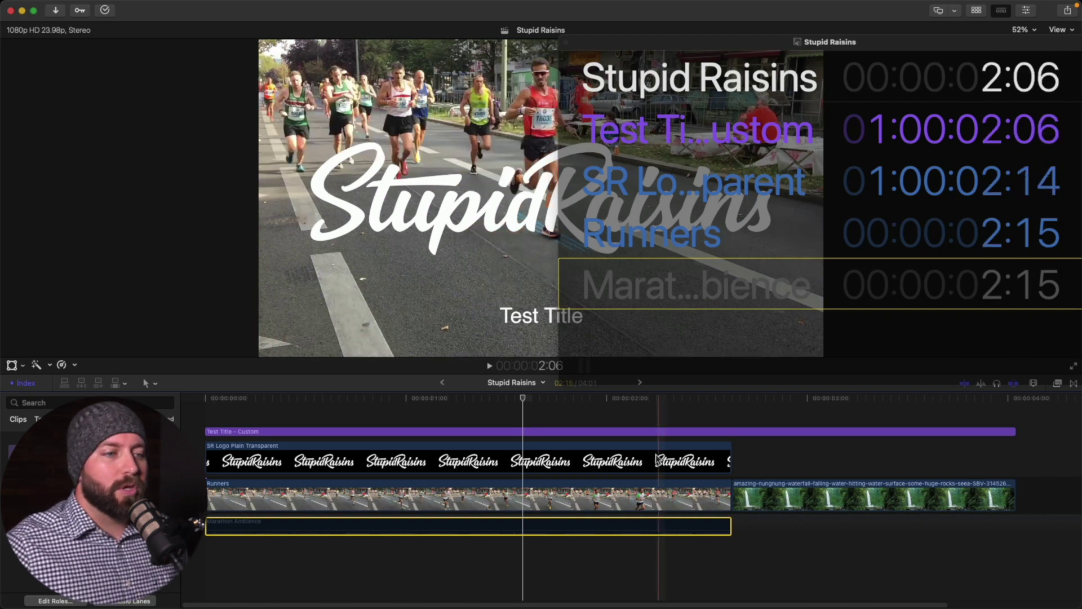
key(v)
key(v)
key(v)
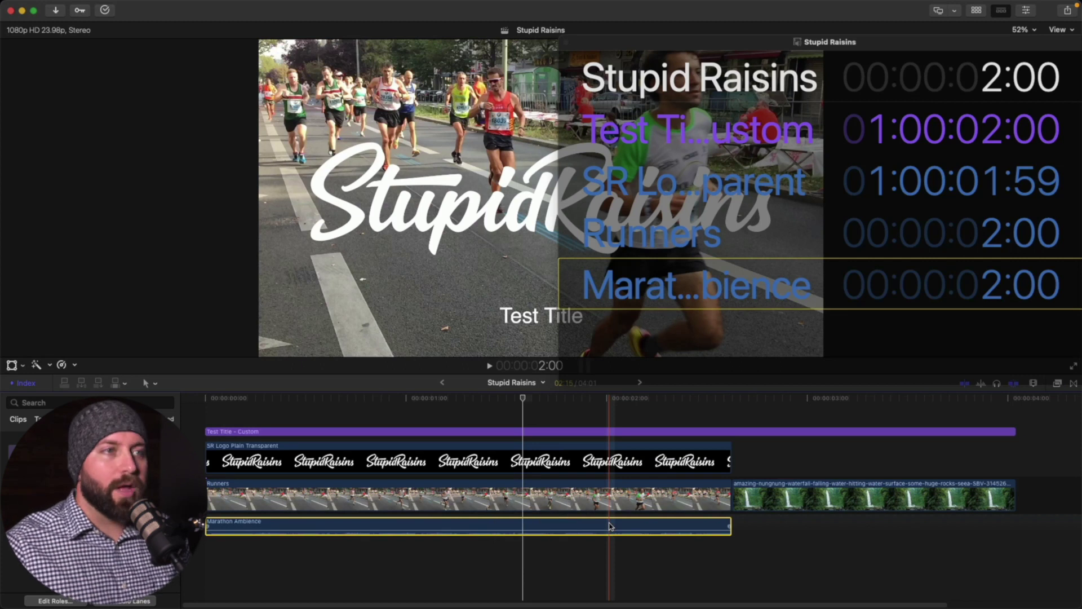
key(v)
key(v)
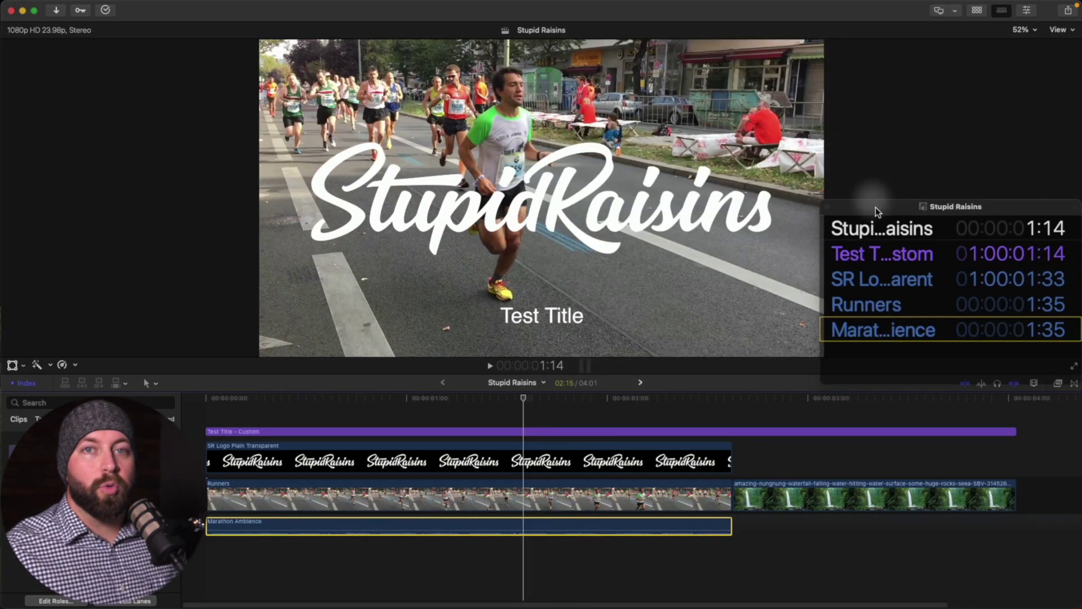
- Copy All clip names and timecodes from the timecode list
drag(875, 208, 875, 198)
right_click(989, 258)
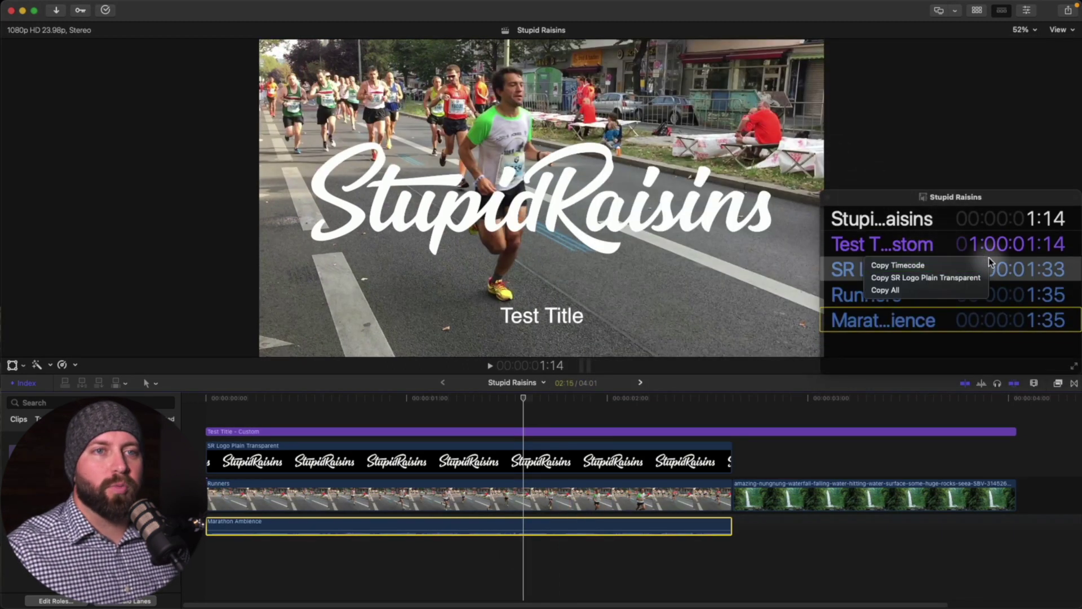
click(936, 289)
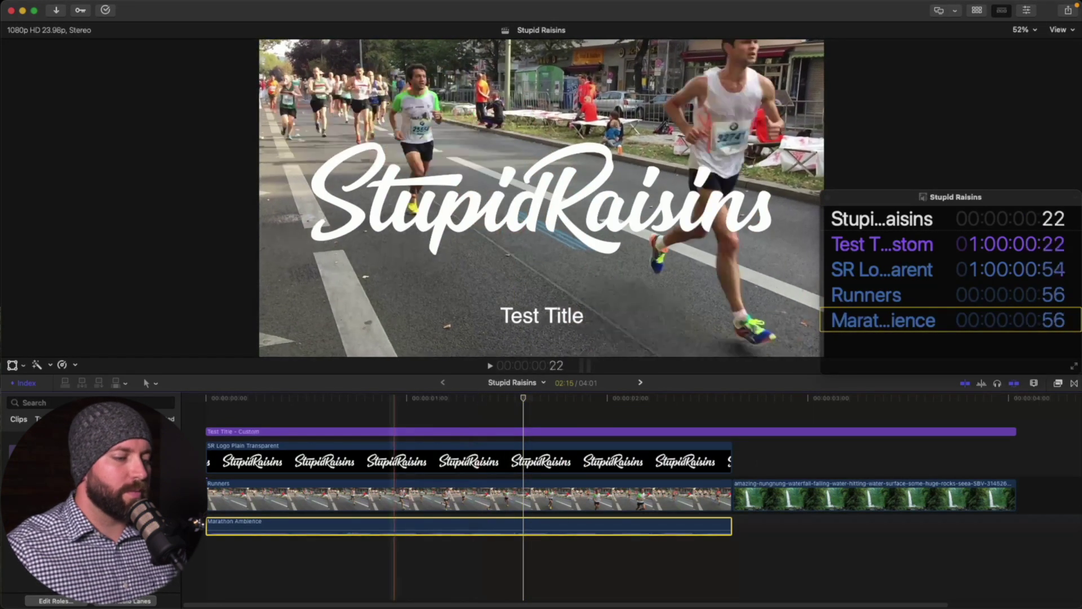
- Paste the five copied clip names and timecodes into a new Quick Note
key(fn+q)
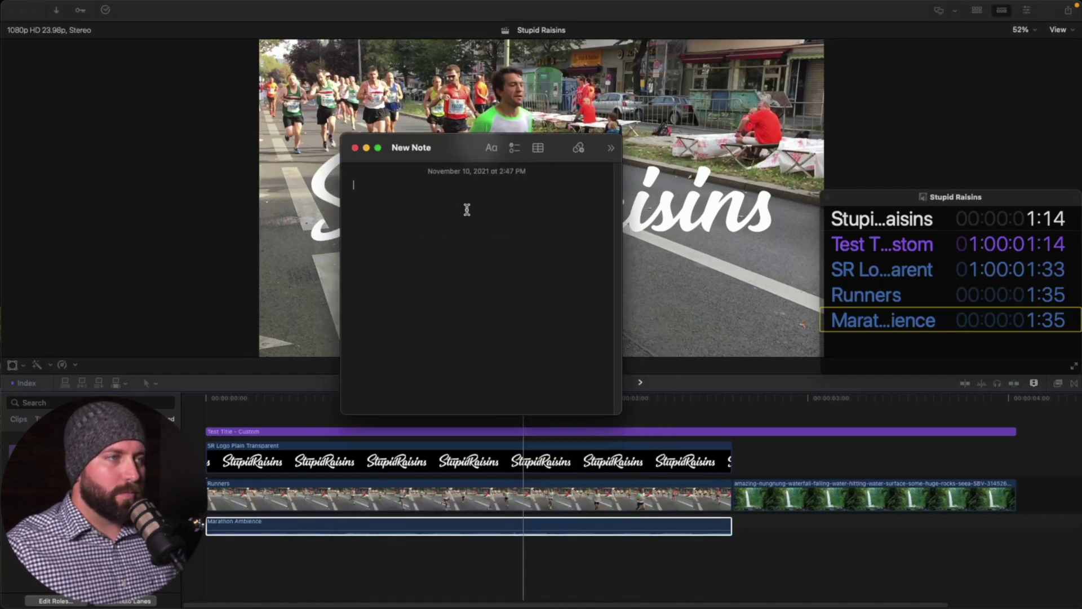
key(BackSpace)
key(cmd+v)
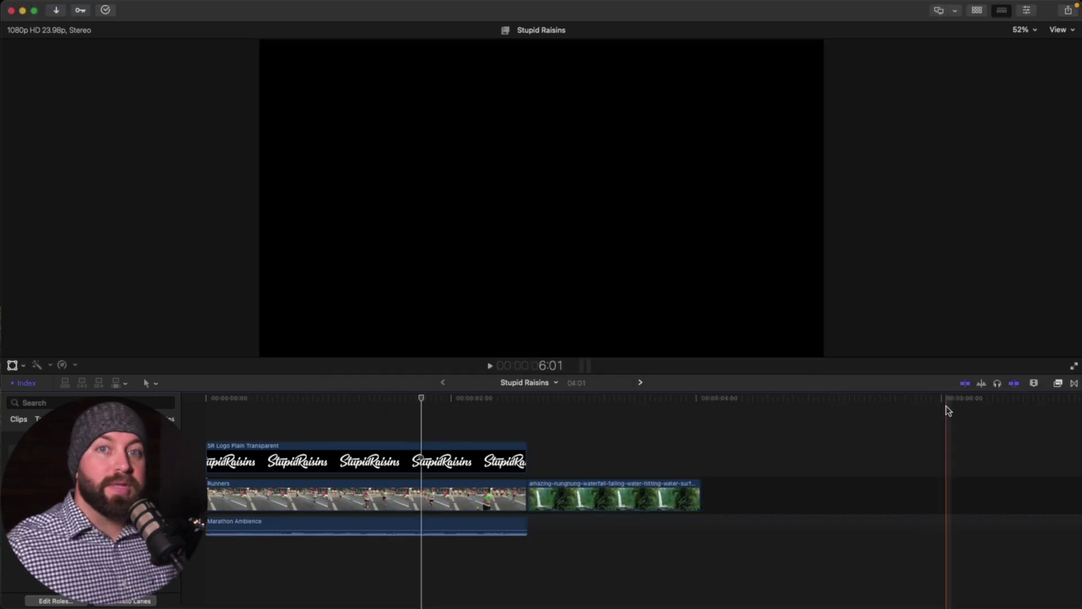
- Apply the Timecode effect, found by searching 'time', to the Runners clip and show its Inspector
key(super+5)
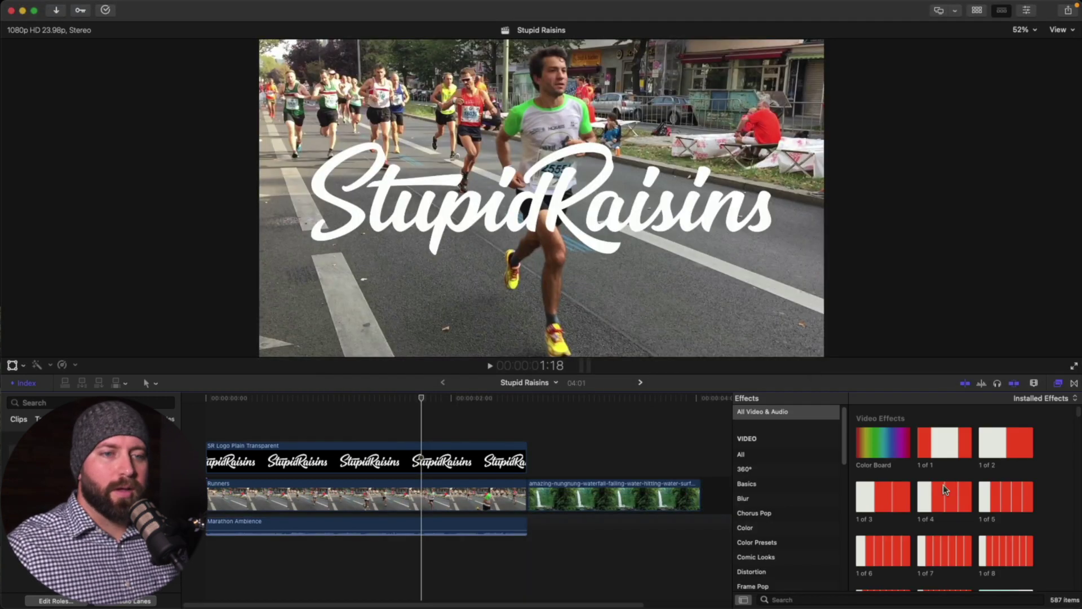
click(817, 599)
text(time)
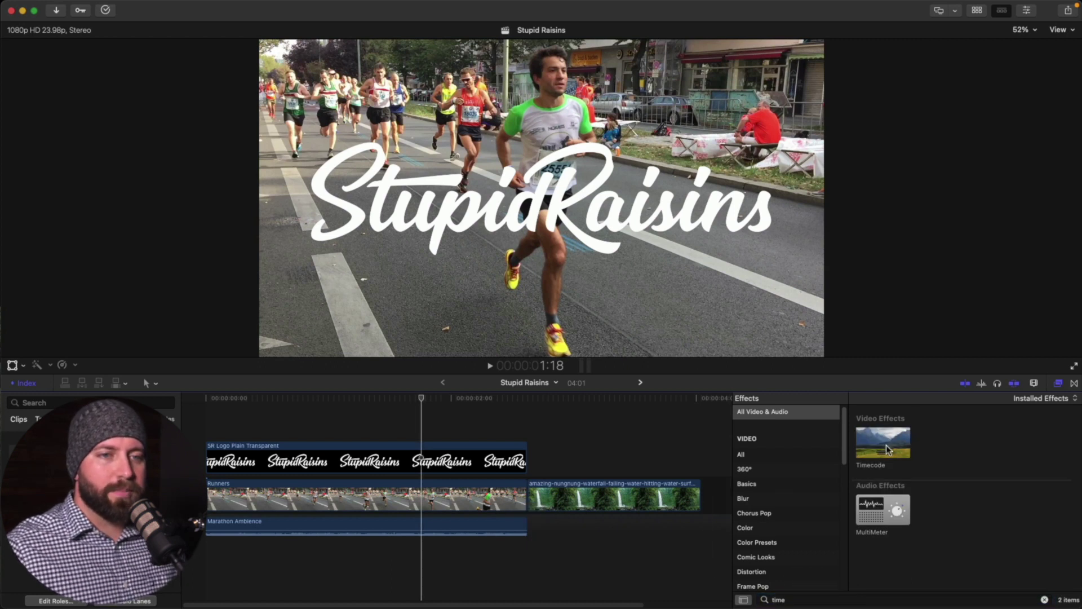
drag(887, 449, 592, 508)
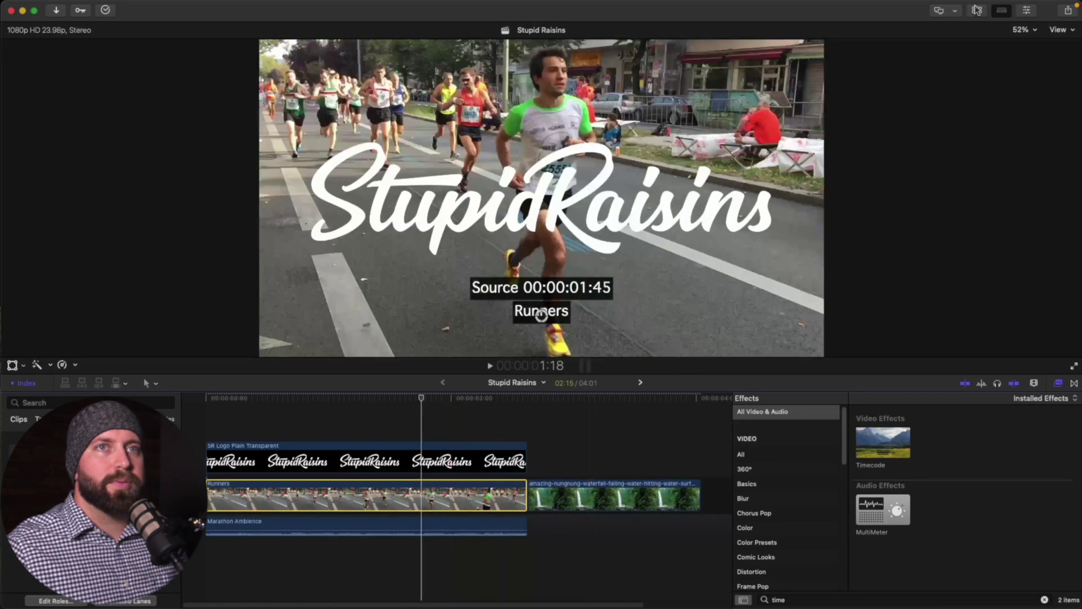
click(1027, 10)
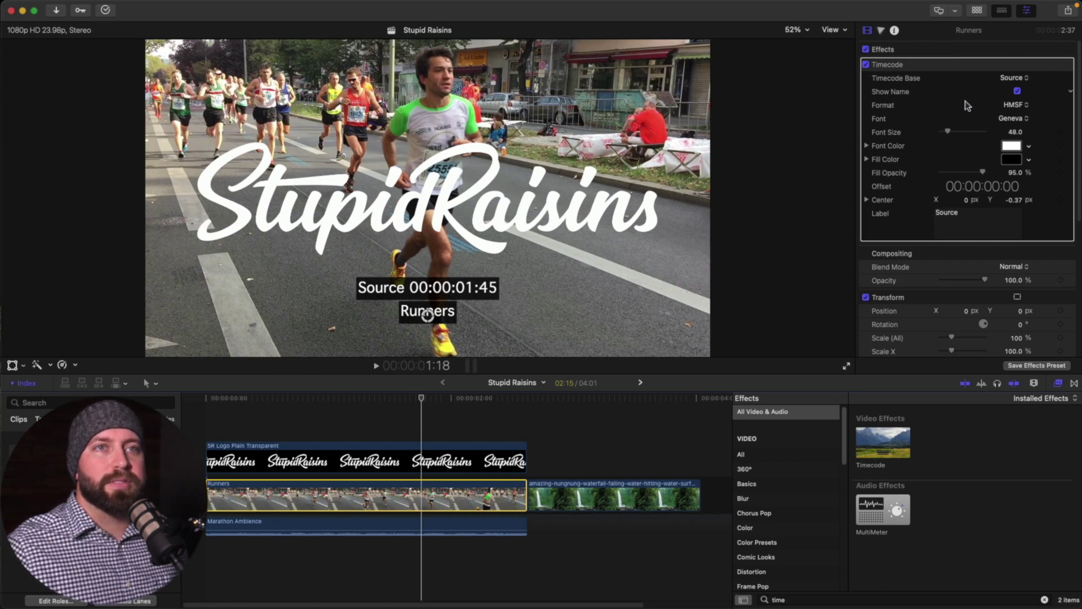
click(1023, 79)
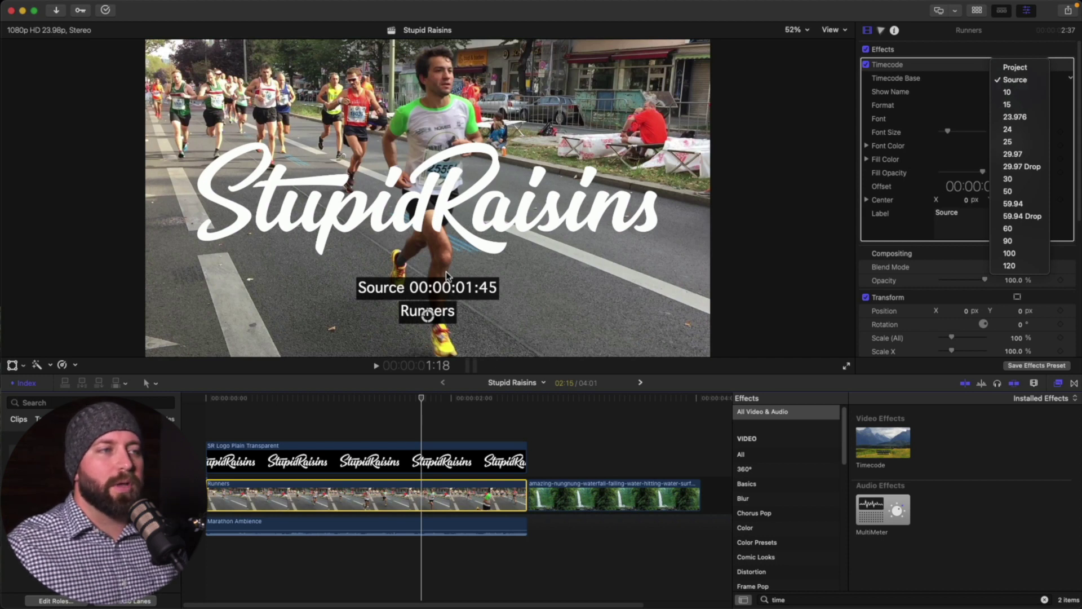
click(973, 115)
click(1017, 92)
click(1018, 92)
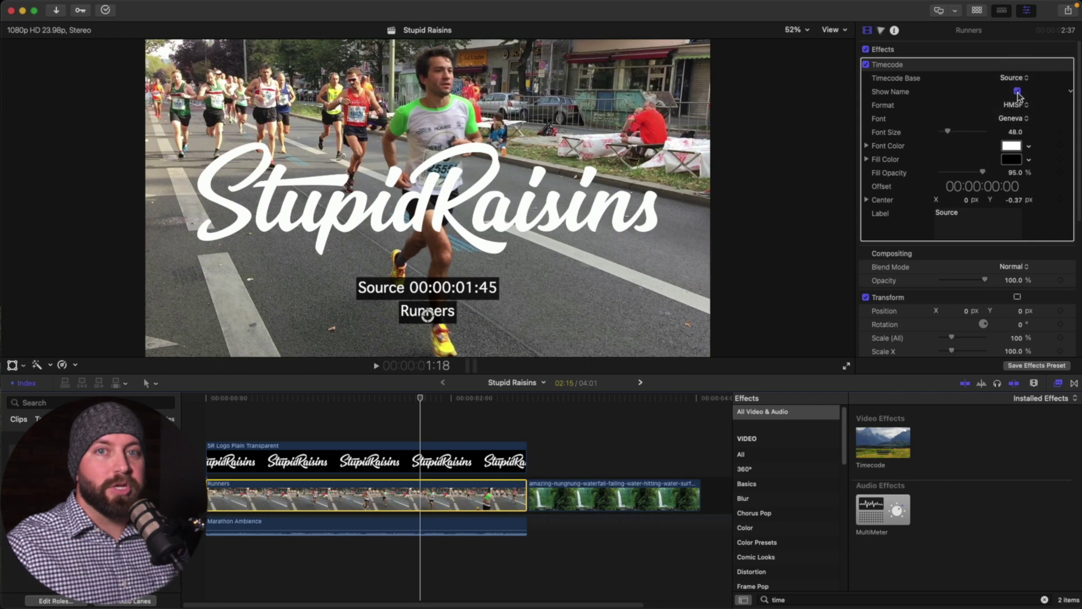
click(1018, 91)
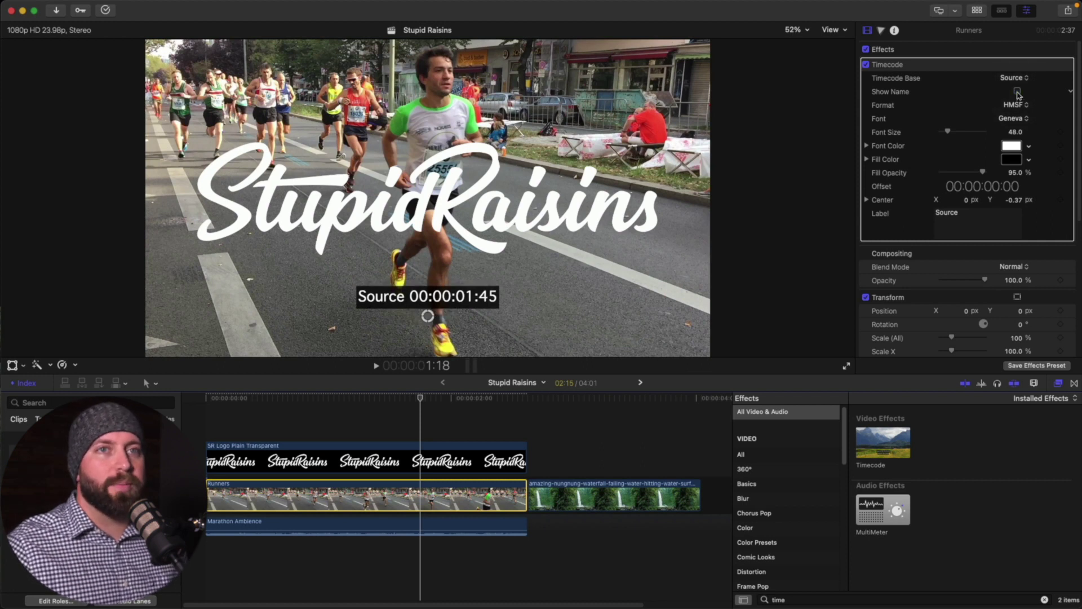
click(1018, 91)
click(1015, 105)
click(1024, 108)
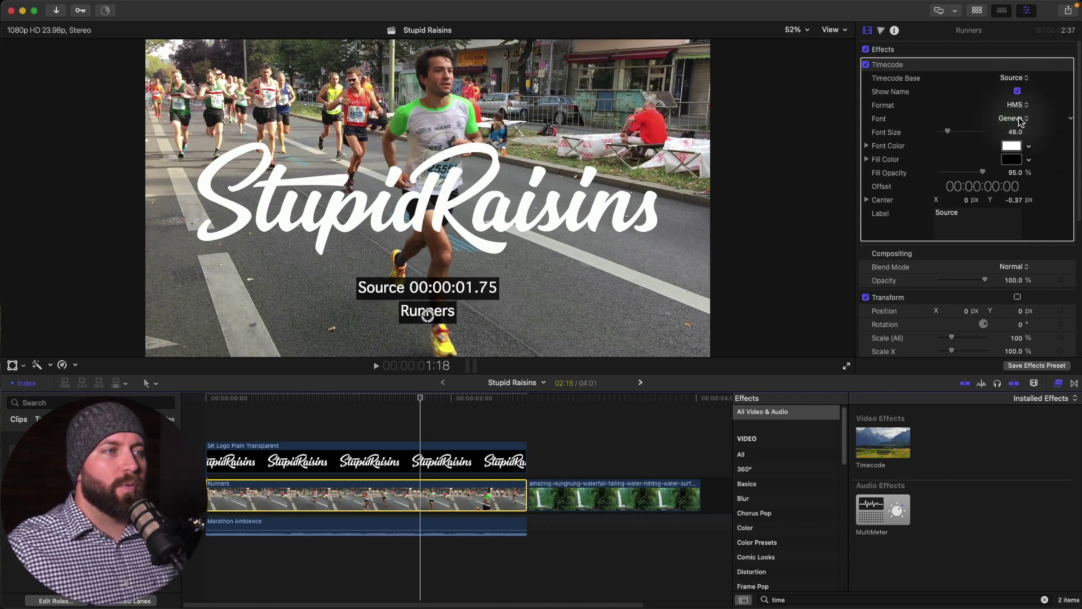
drag(1023, 108, 1022, 115)
click(1015, 105)
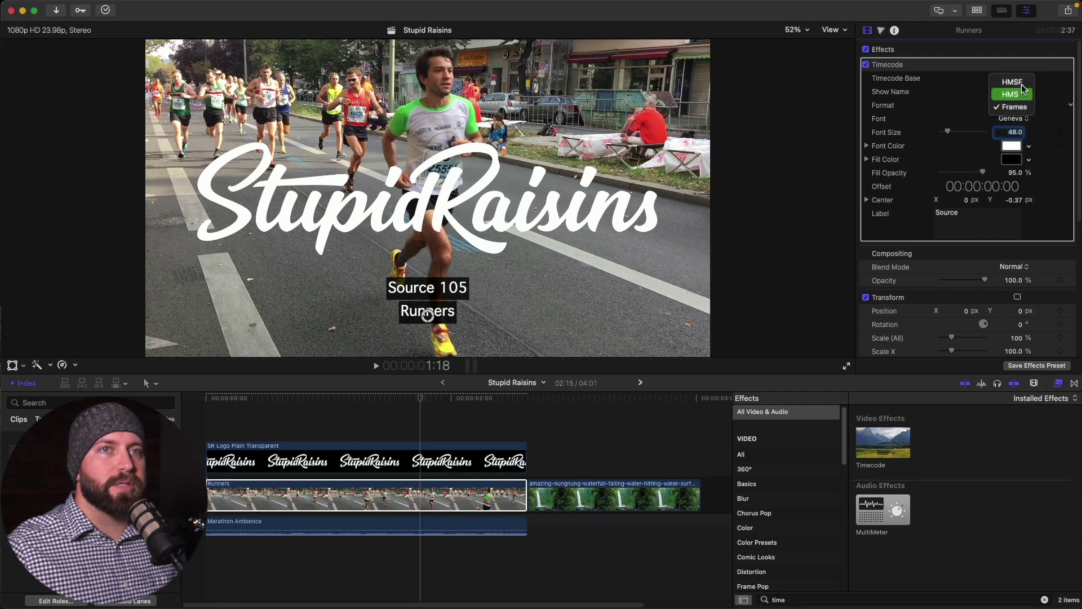
click(1010, 109)
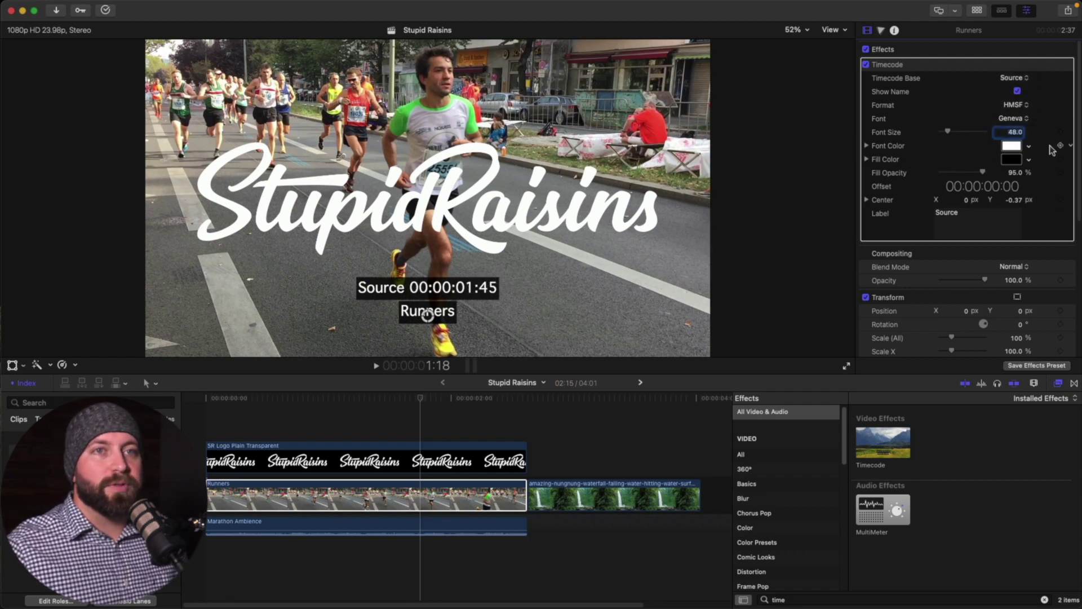
- Make the Runners timecode overlay text red
click(1029, 146)
click(1006, 162)
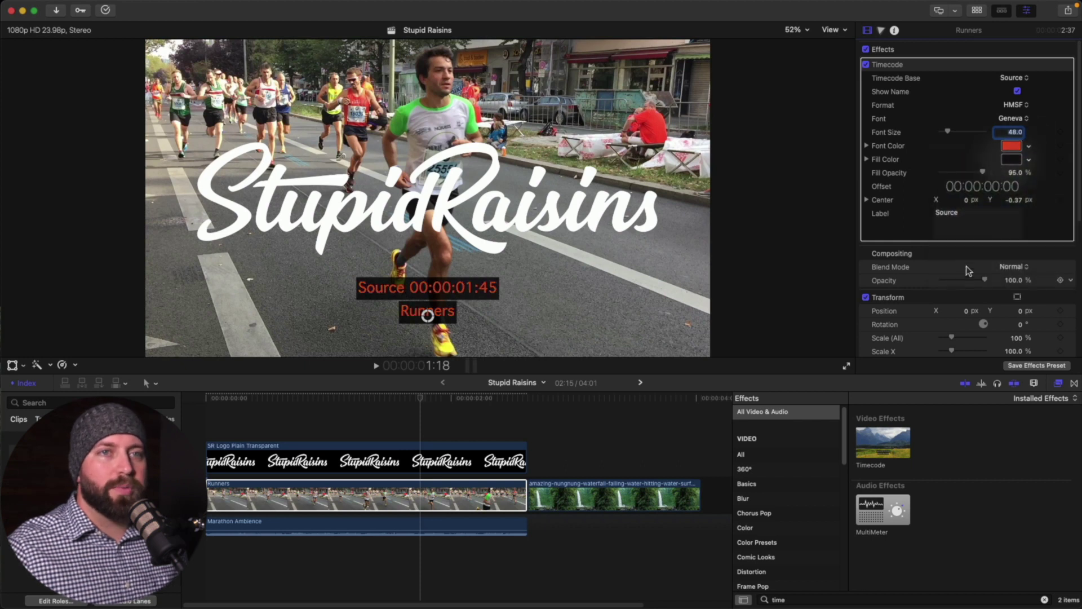
click(1015, 161)
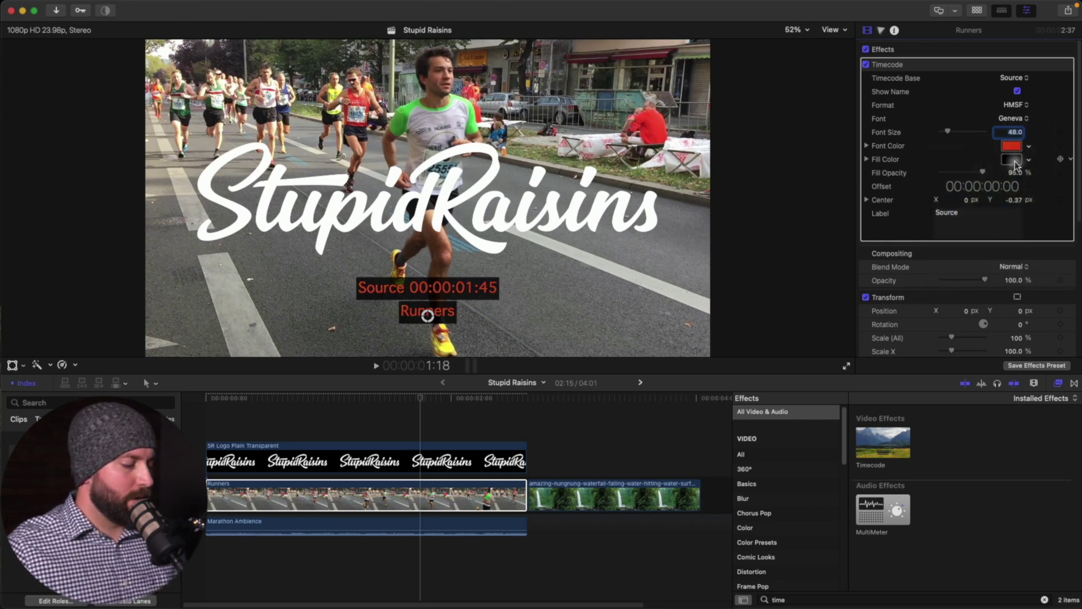
click(333, 495)
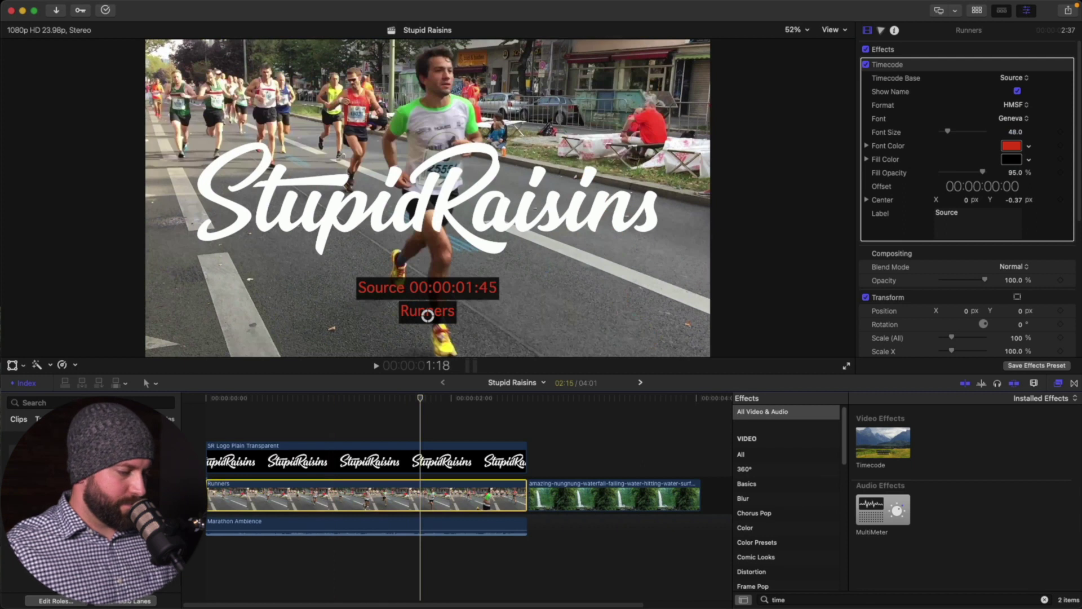
- Lower the overlay fill opacity to 41.64% and label it 'Clip Timecode'
drag(982, 172, 959, 178)
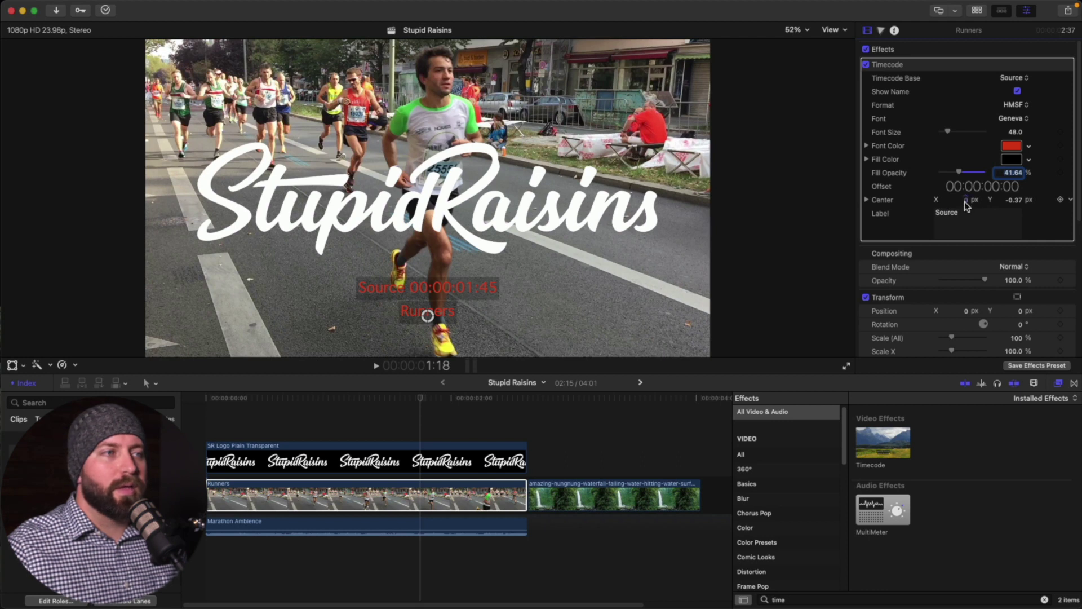
mouse_move(964, 201)
mouse_down()
mouse_move(947, 201)
mouse_move(965, 201)
mouse_up()
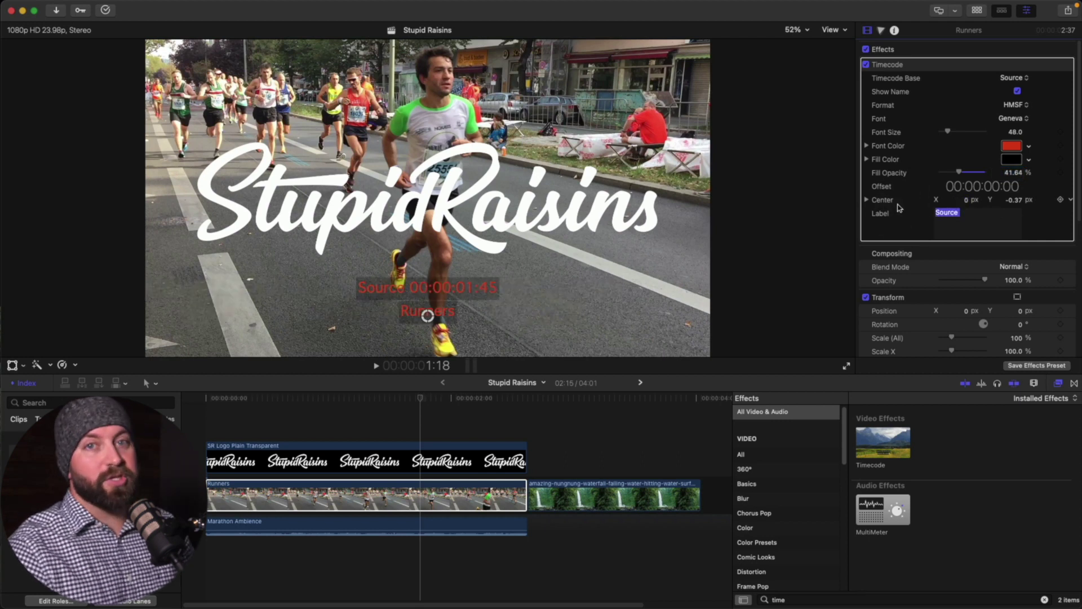
text(Clip )
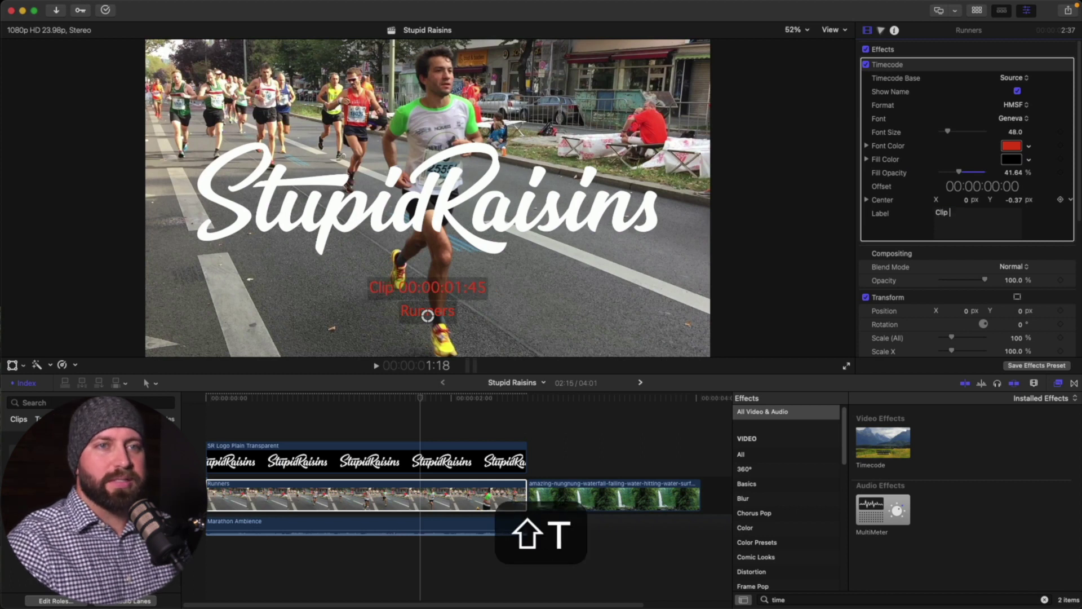
text(Timecode)
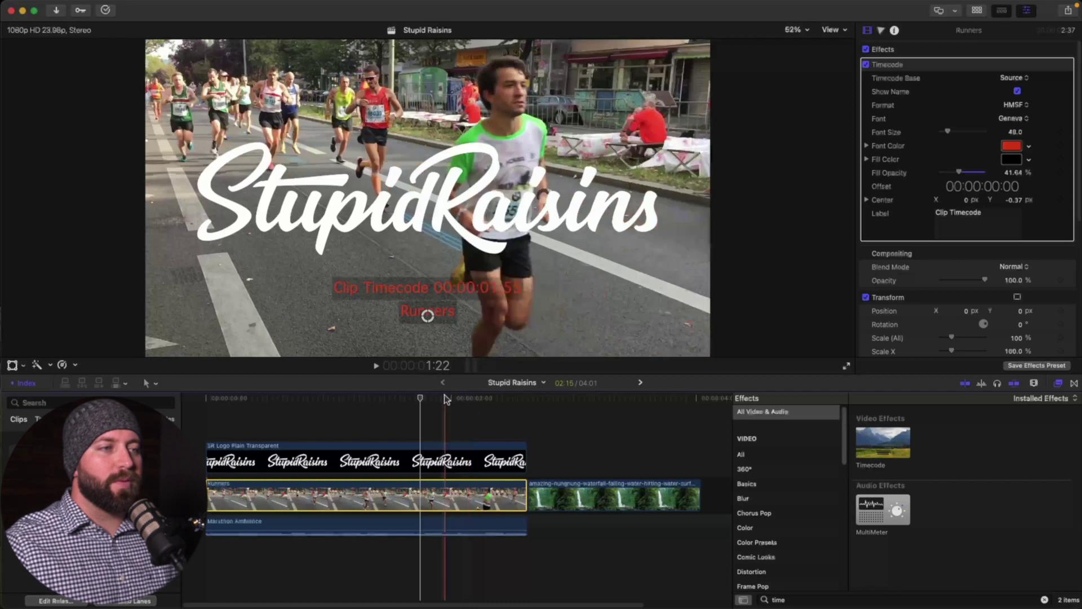
drag(421, 398, 573, 397)
click(601, 495)
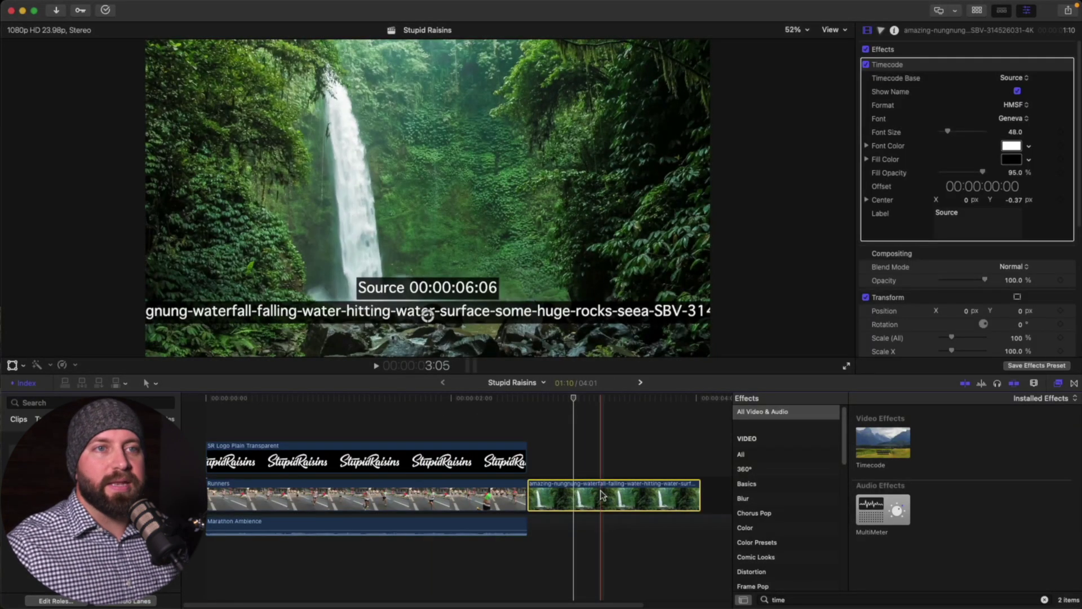
- Copy Runners, paste its Timecode attributes onto the waterfall clip, and uncheck the white Source timecode
click(522, 496)
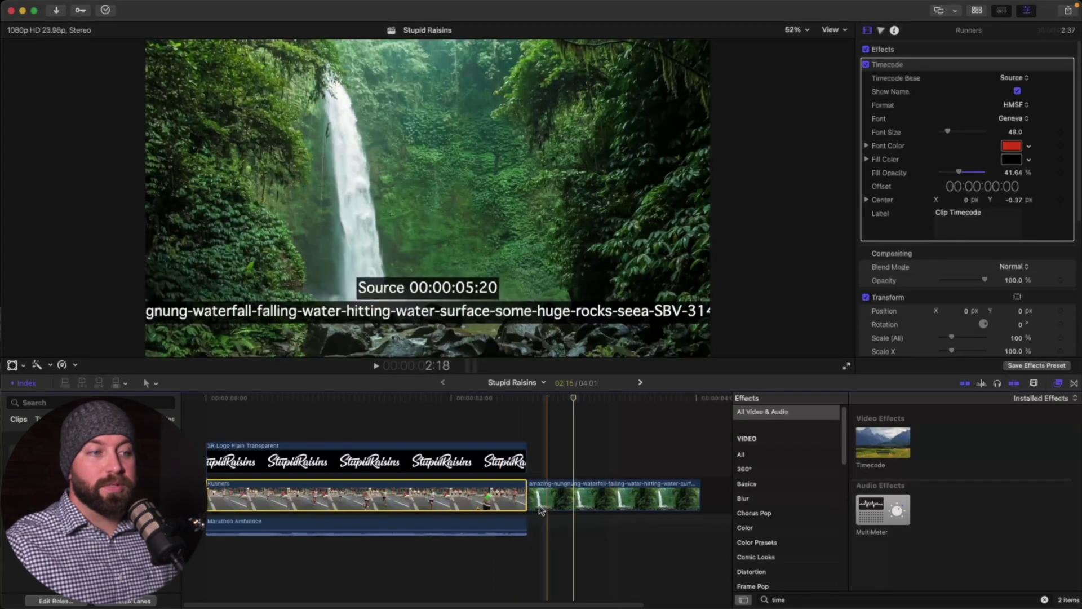
key(super+c)
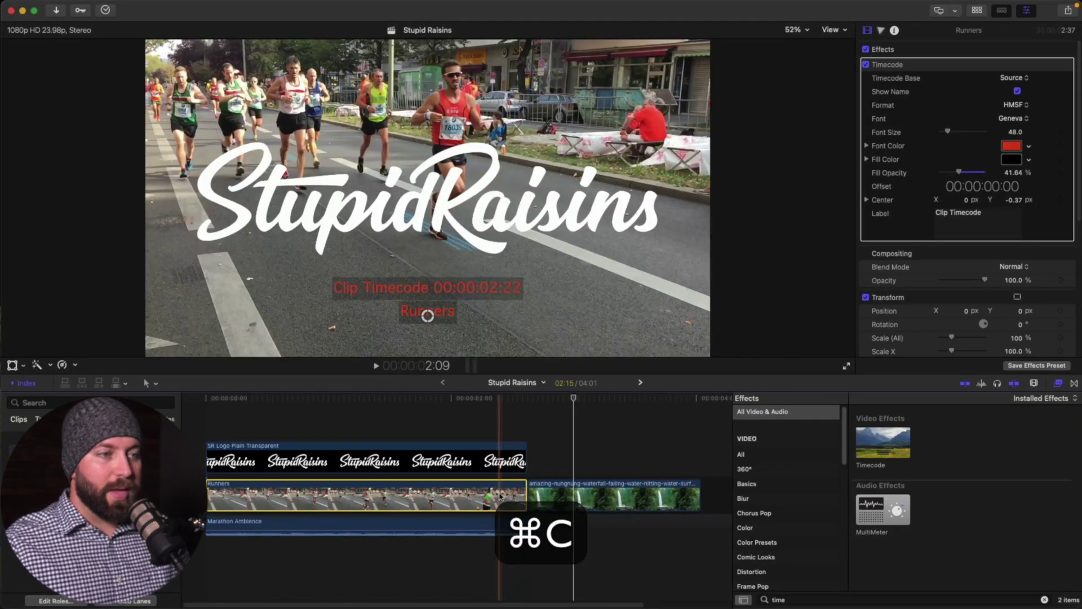
click(552, 490)
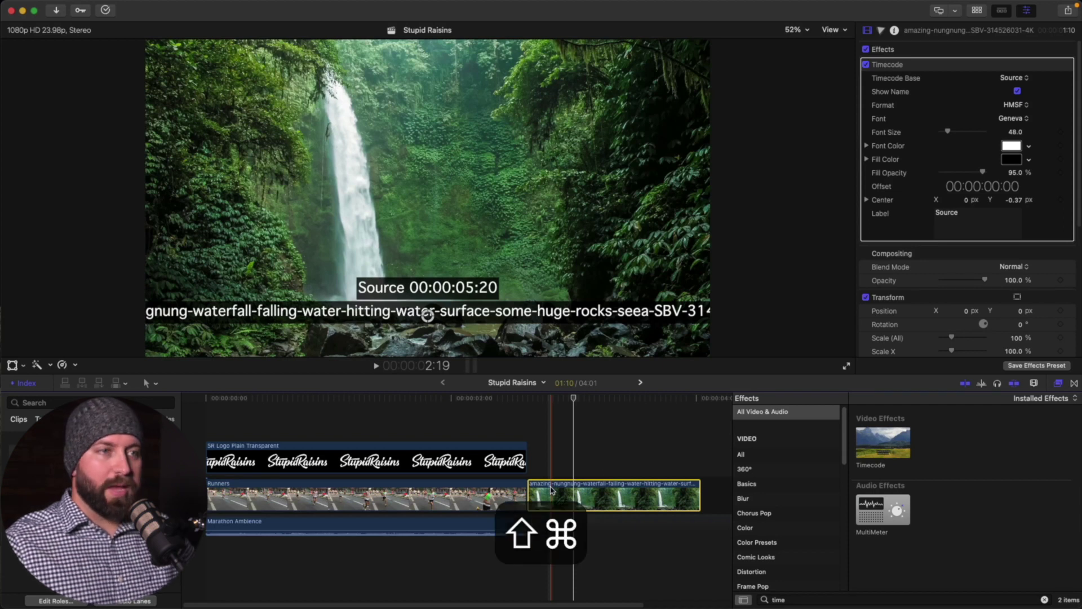
key(shift+super+v)
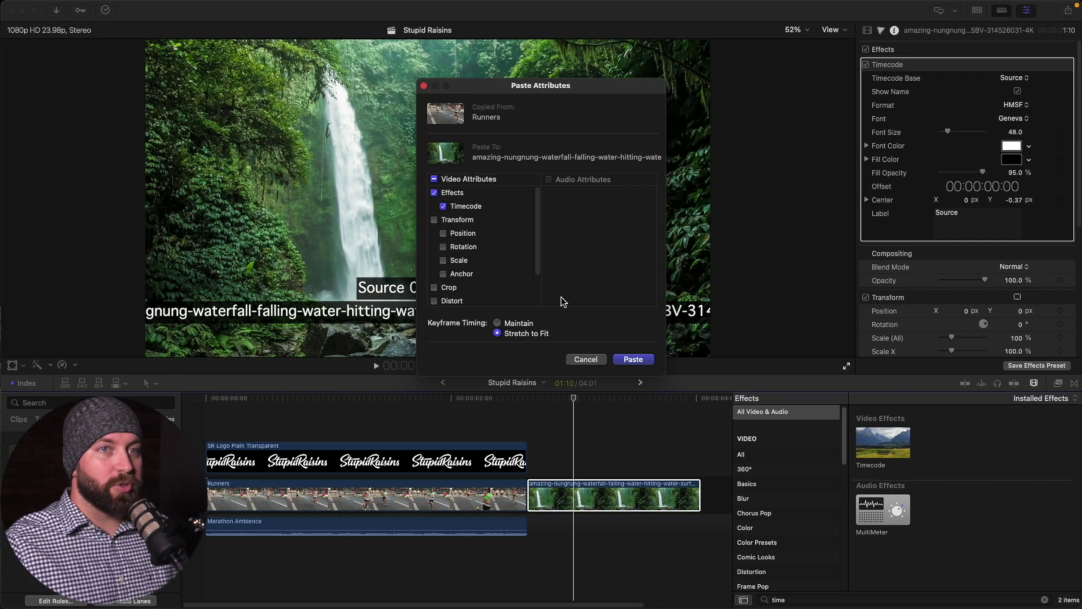
click(631, 360)
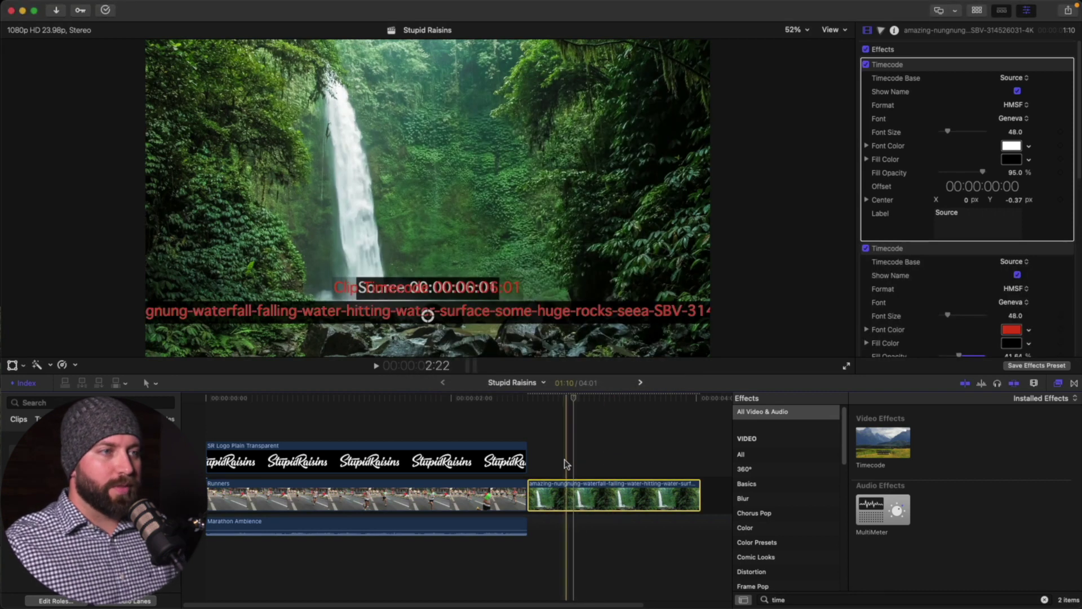
click(867, 65)
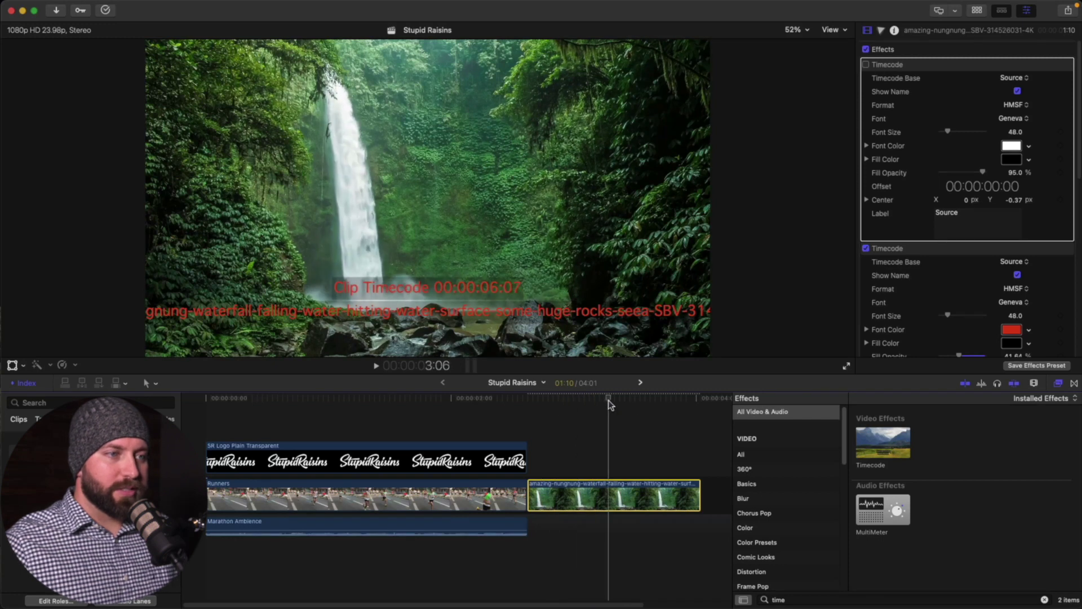
- Base the waterfall's red Clip Timecode on Project, then close the effects browser and Inspector
click(477, 414)
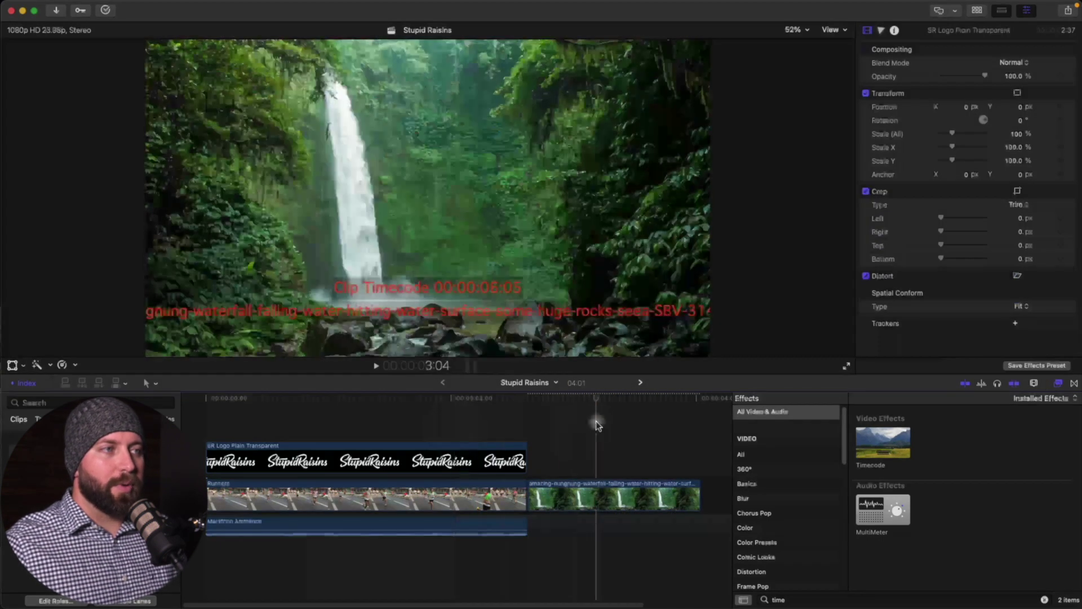
click(596, 496)
click(1015, 78)
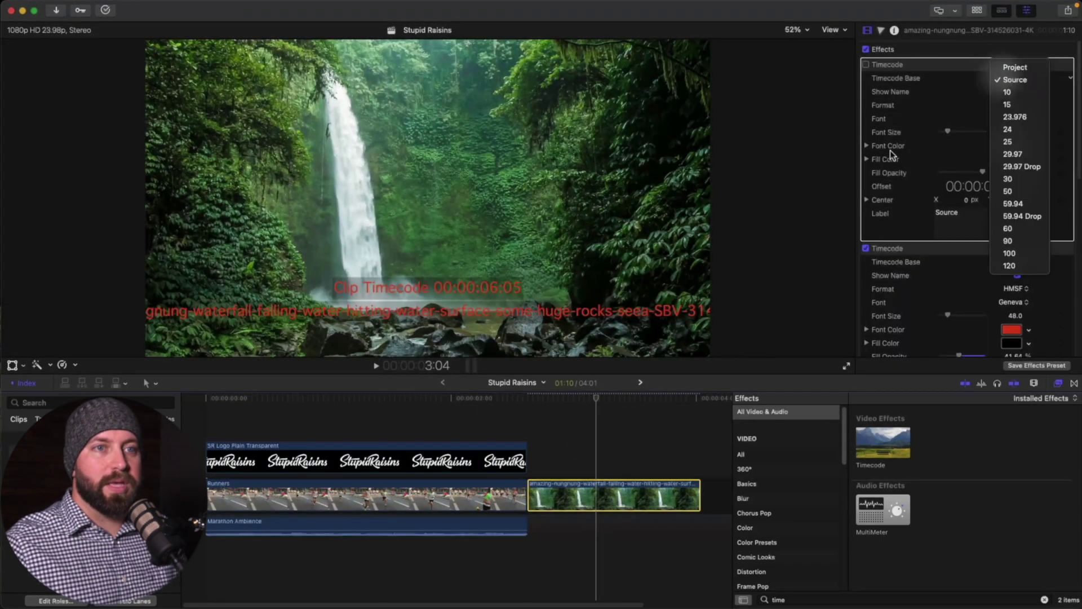
click(893, 155)
click(1012, 262)
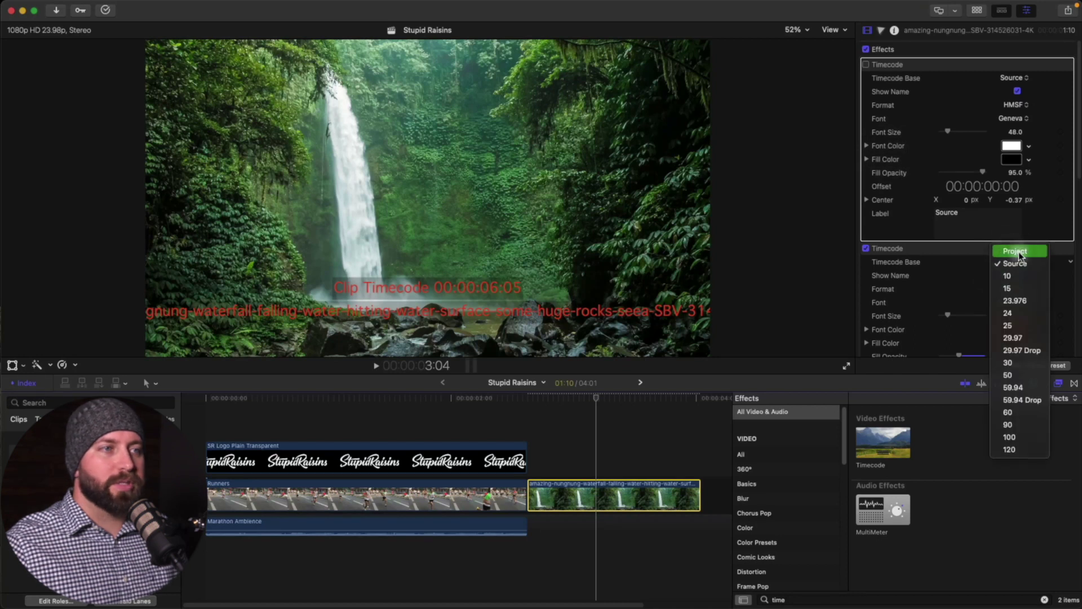
click(1014, 251)
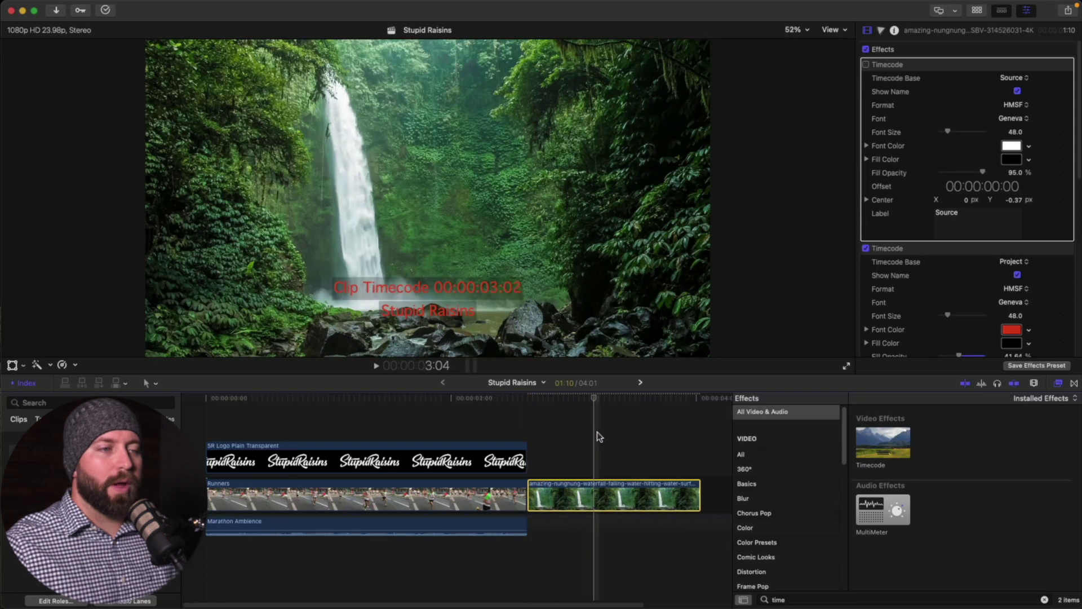
click(1058, 383)
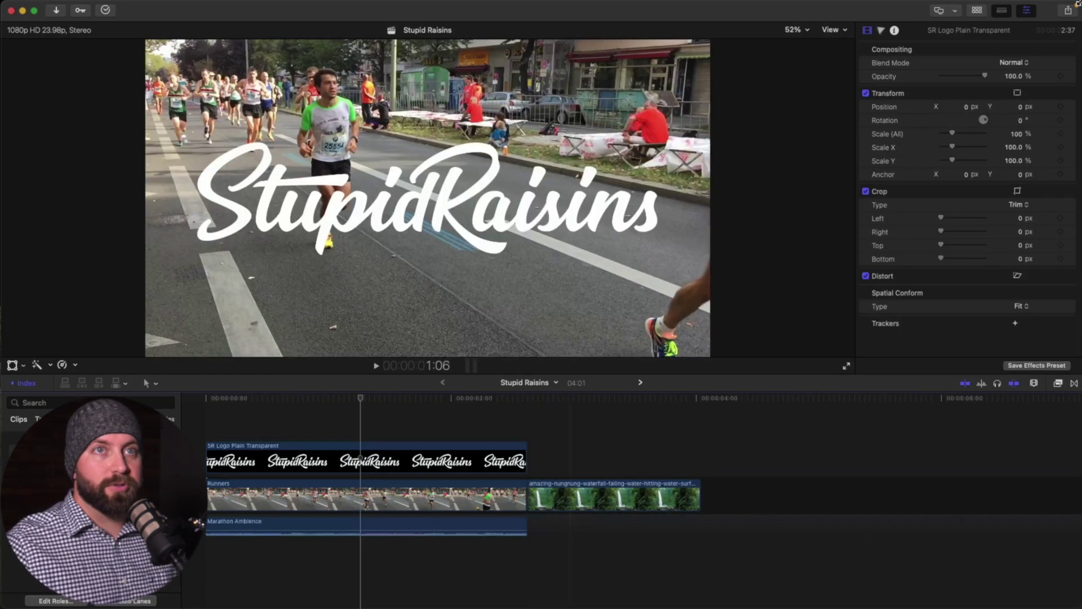
key(super+4)
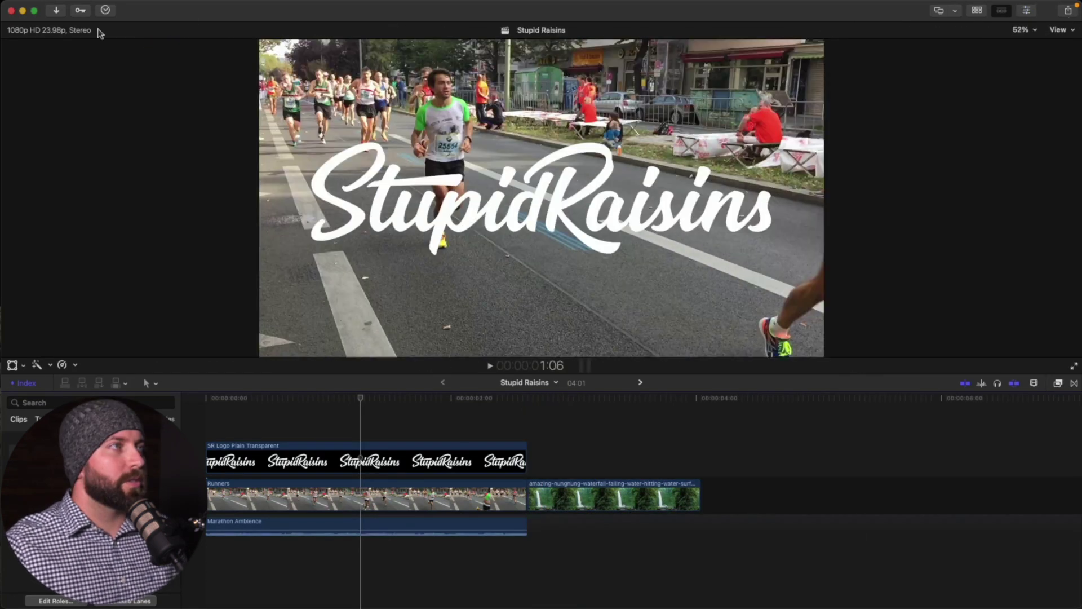
- Place the Timecode generator, found by searching 'time', above the logo clip
click(977, 12)
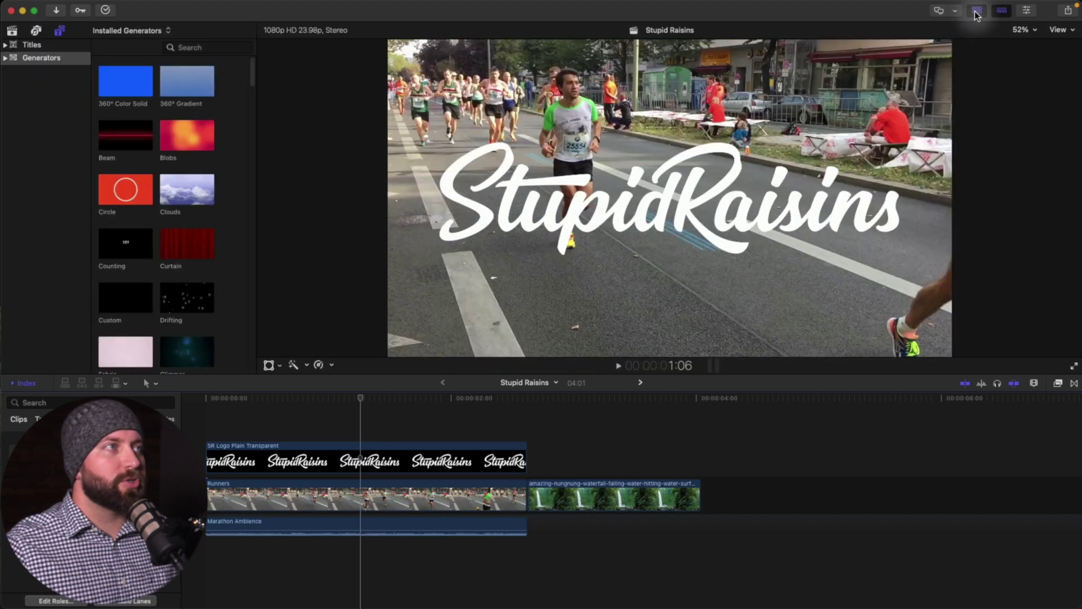
click(13, 32)
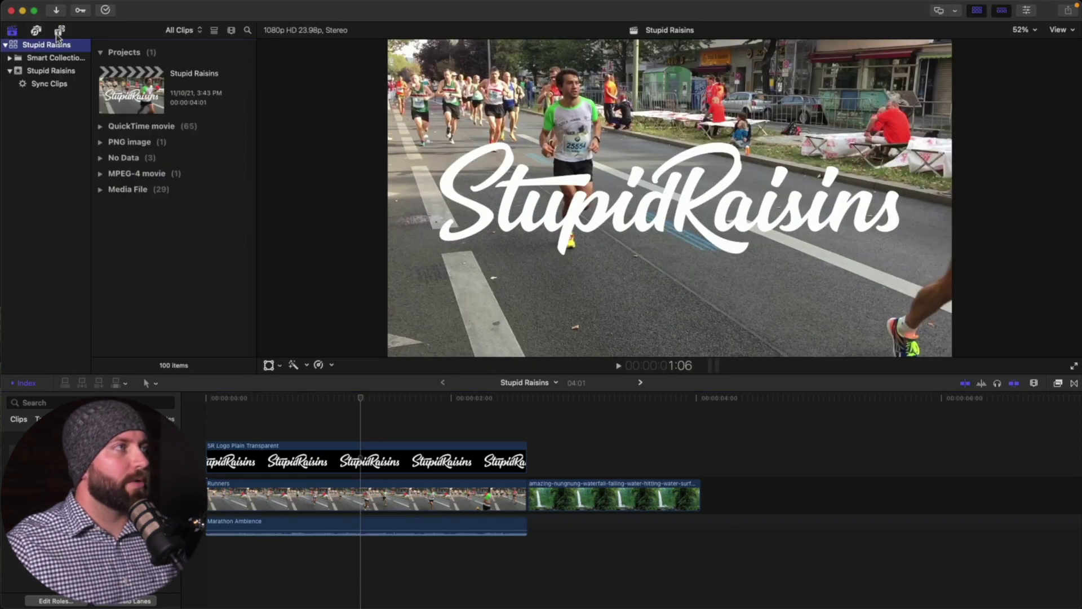
click(59, 32)
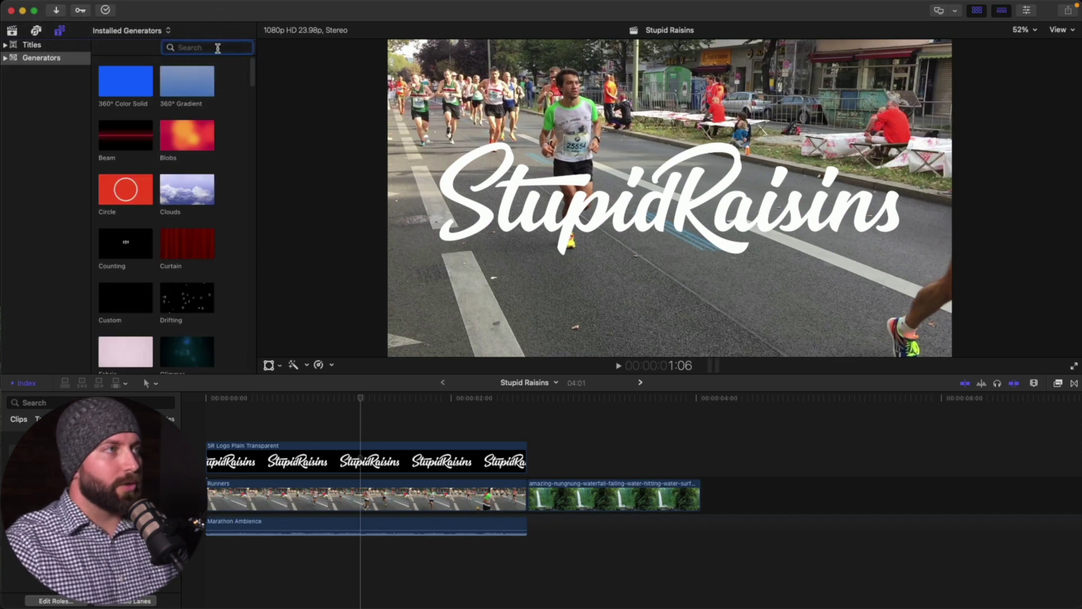
text(time)
click(105, 85)
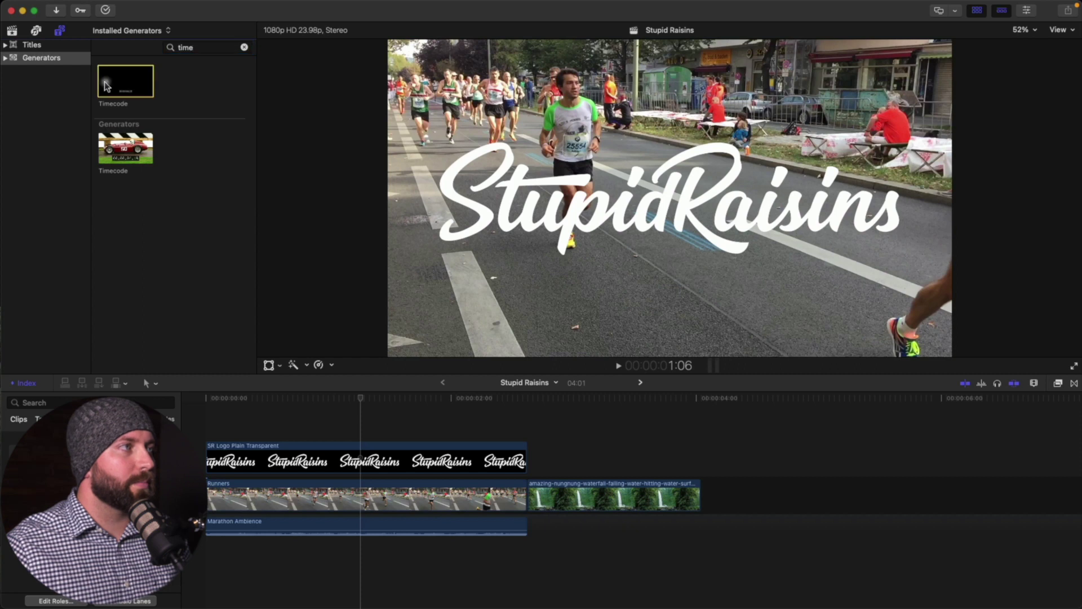
drag(105, 85, 285, 434)
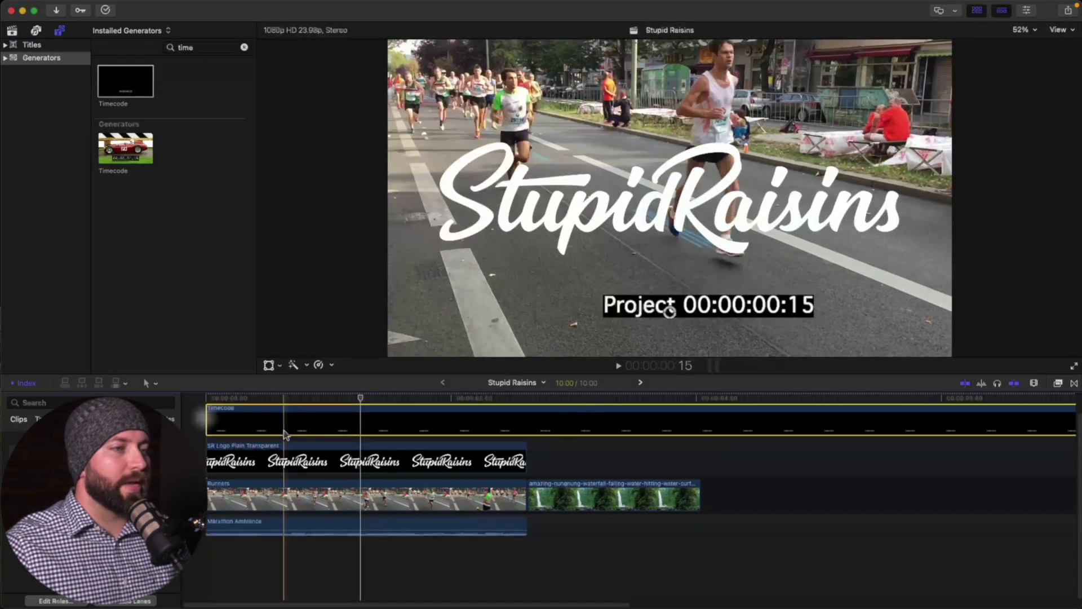
- Blade the Timecode clip at 04:01, delete the remainder, and show its Inspector
key(b)
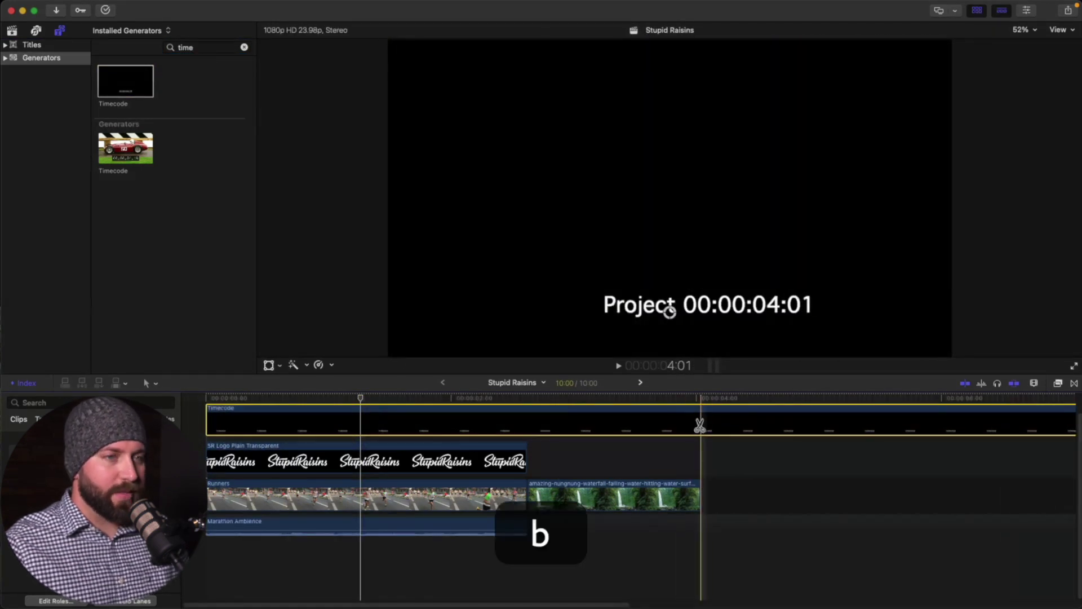
click(701, 422)
key(Delete)
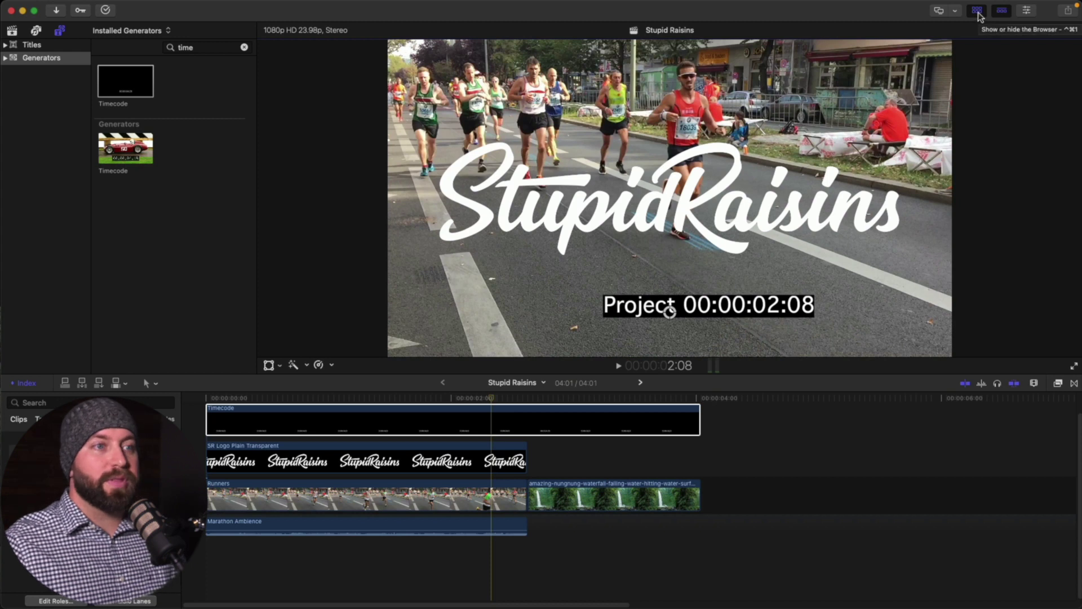
click(979, 12)
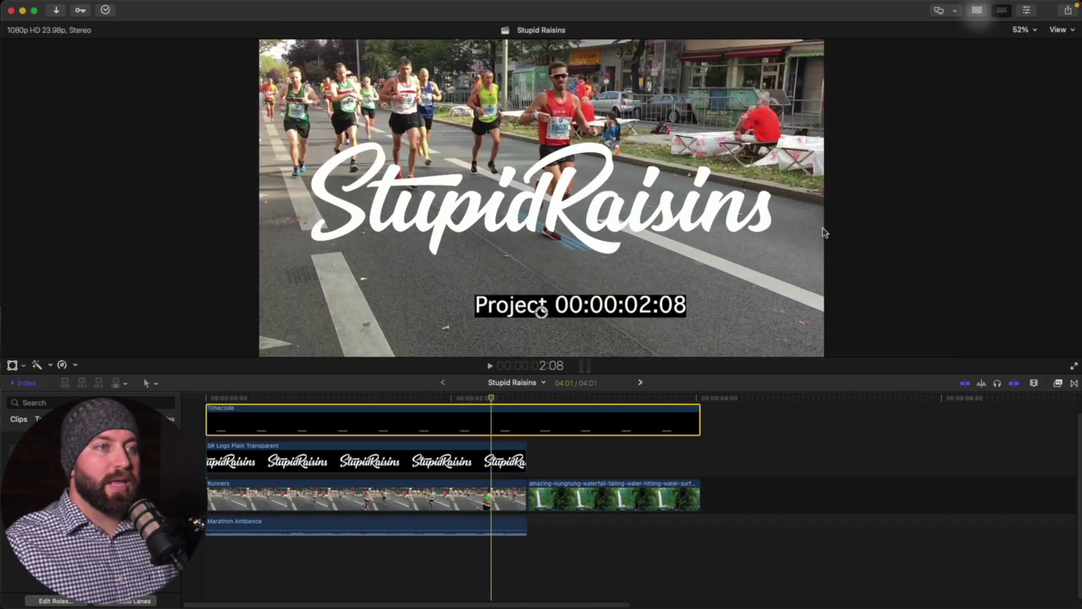
click(1034, 11)
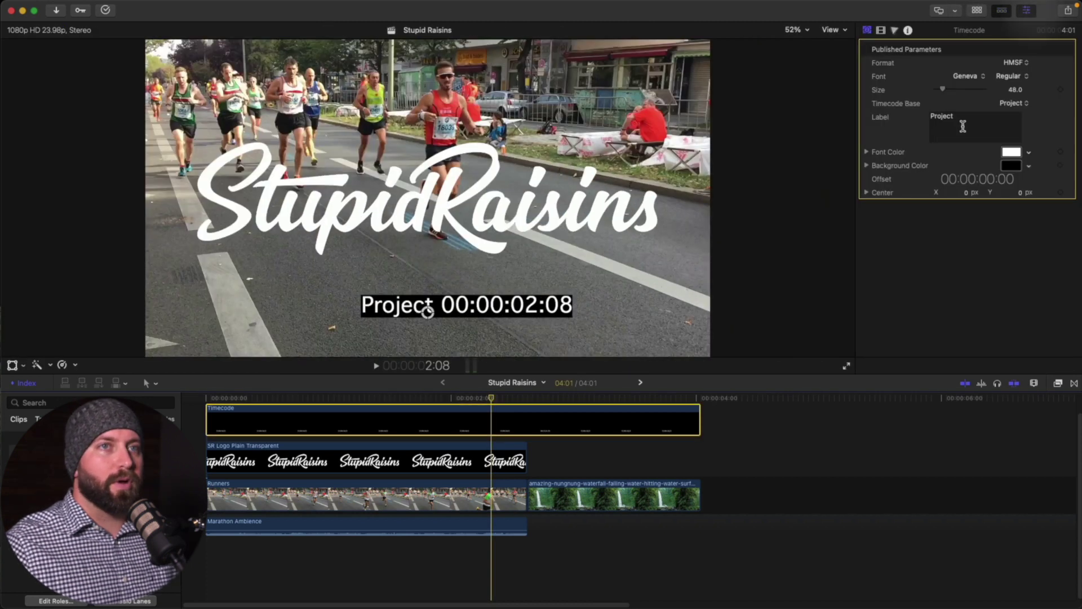
- Set the Timecode generator's base to Source
click(984, 76)
click(995, 88)
click(1020, 105)
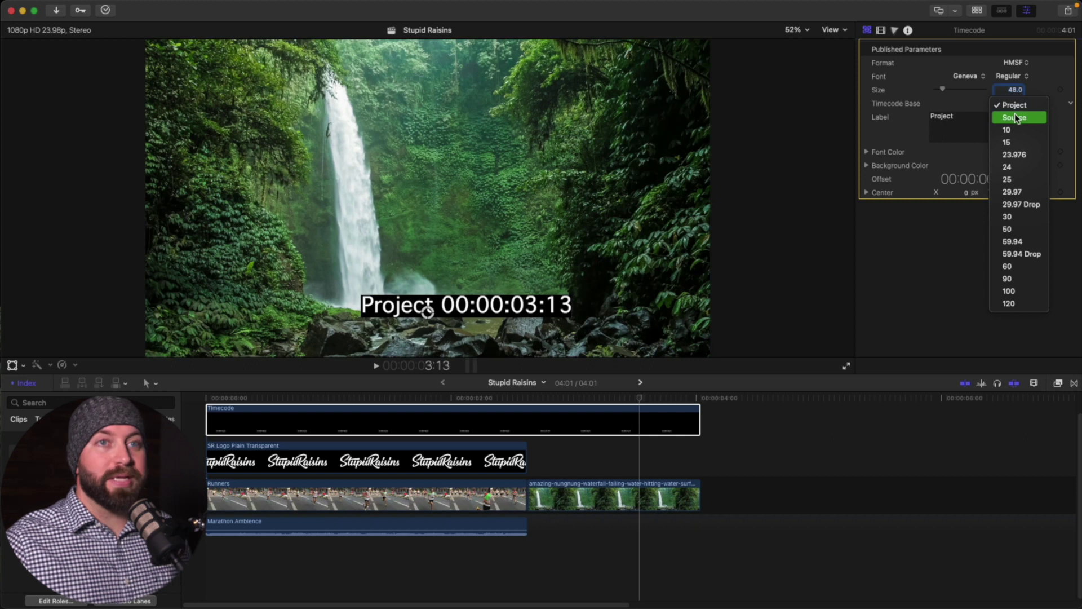
click(1015, 117)
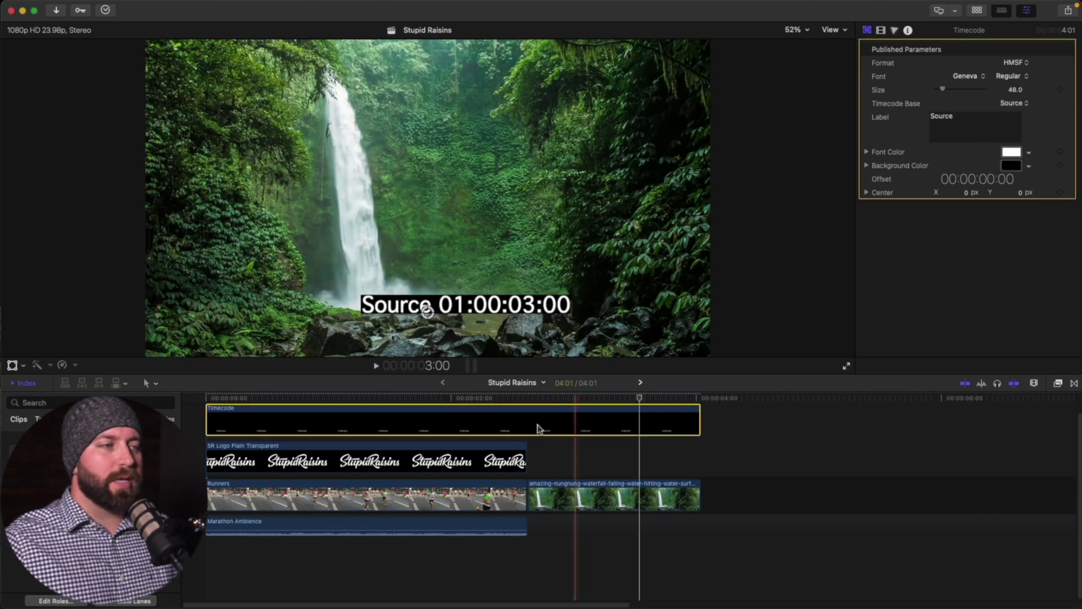
- Trim the Timecode clip to 2:18 at the timeline start, keeping its base on Source
drag(699, 420, 542, 420)
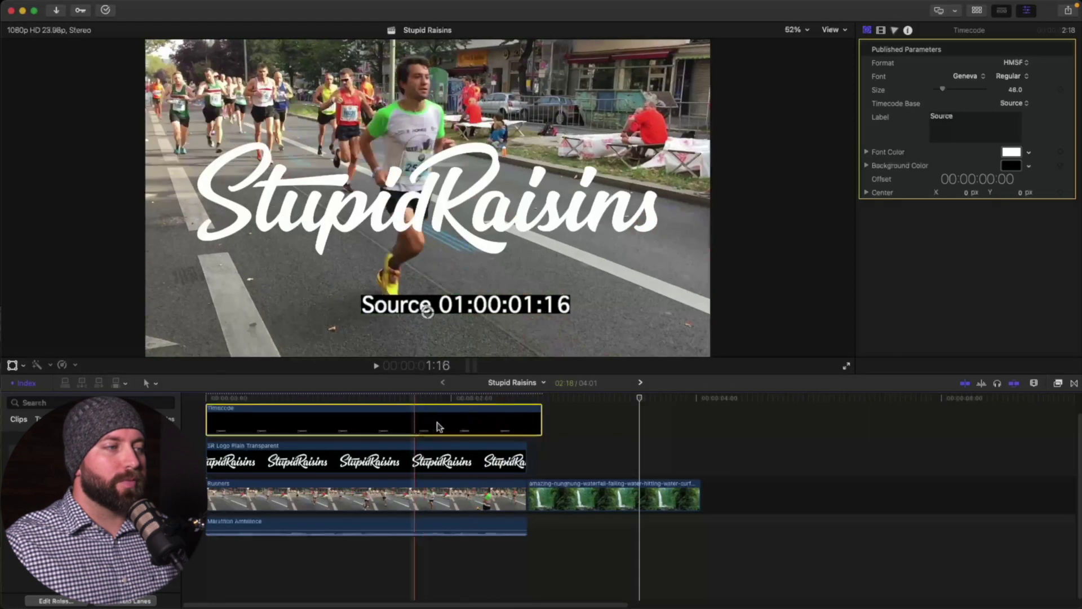
drag(434, 422, 523, 422)
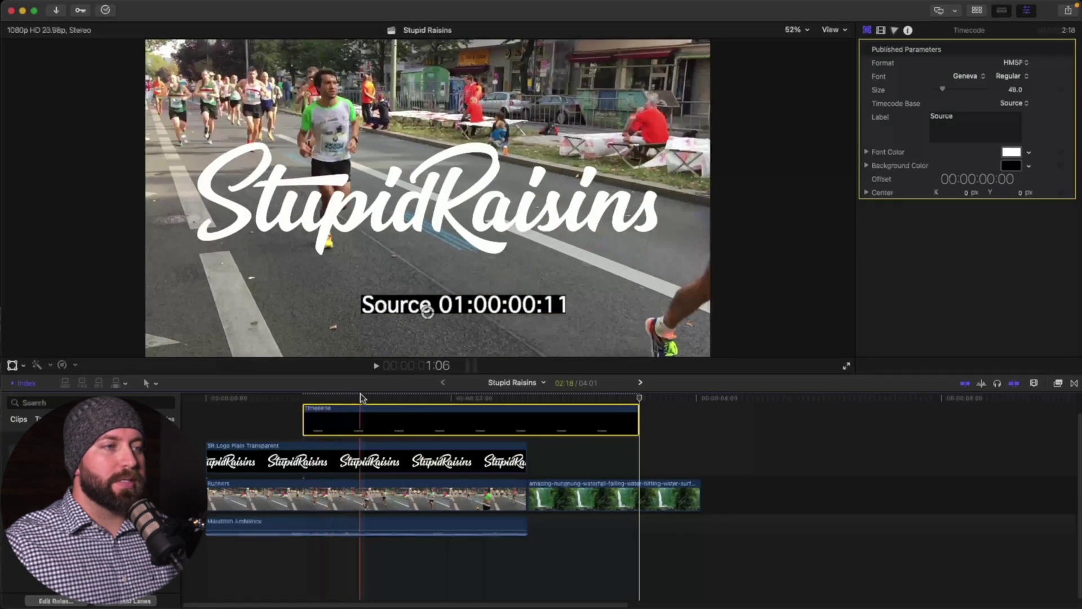
click(377, 409)
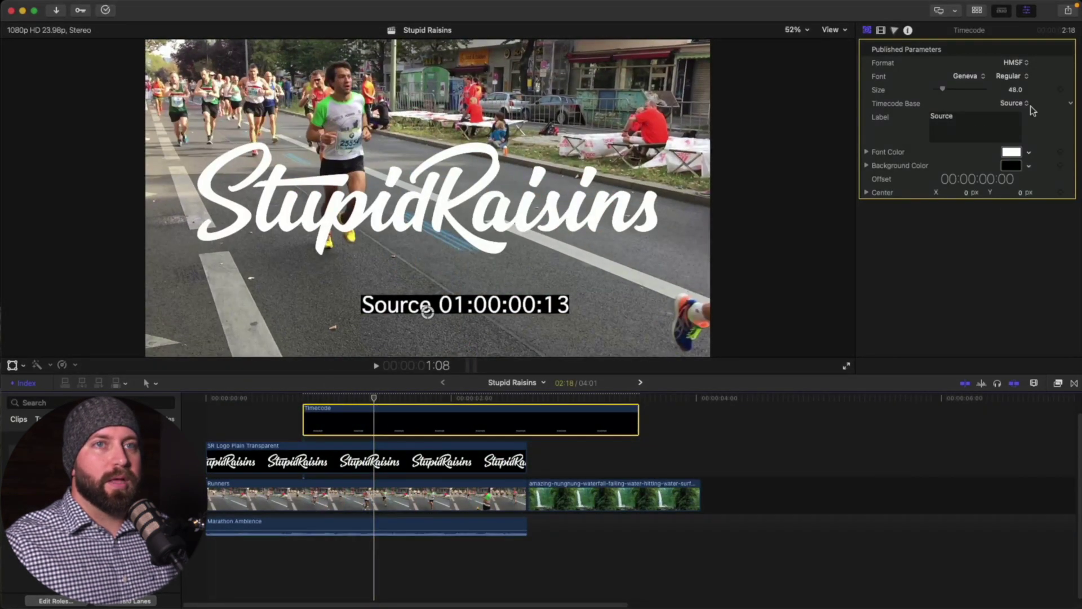
drag(1015, 103, 1015, 91)
click(1021, 104)
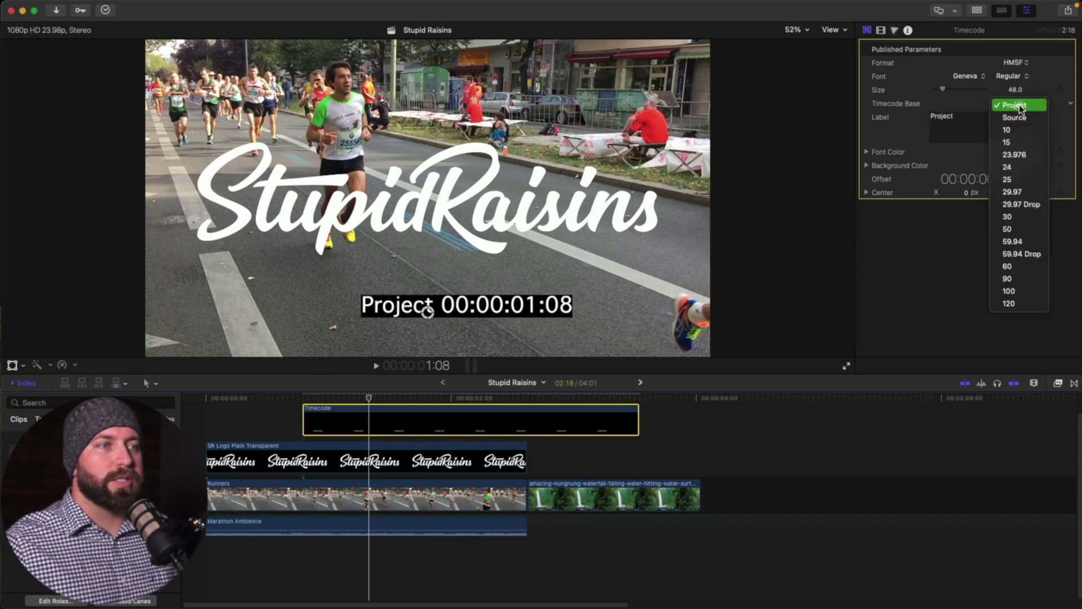
click(1021, 117)
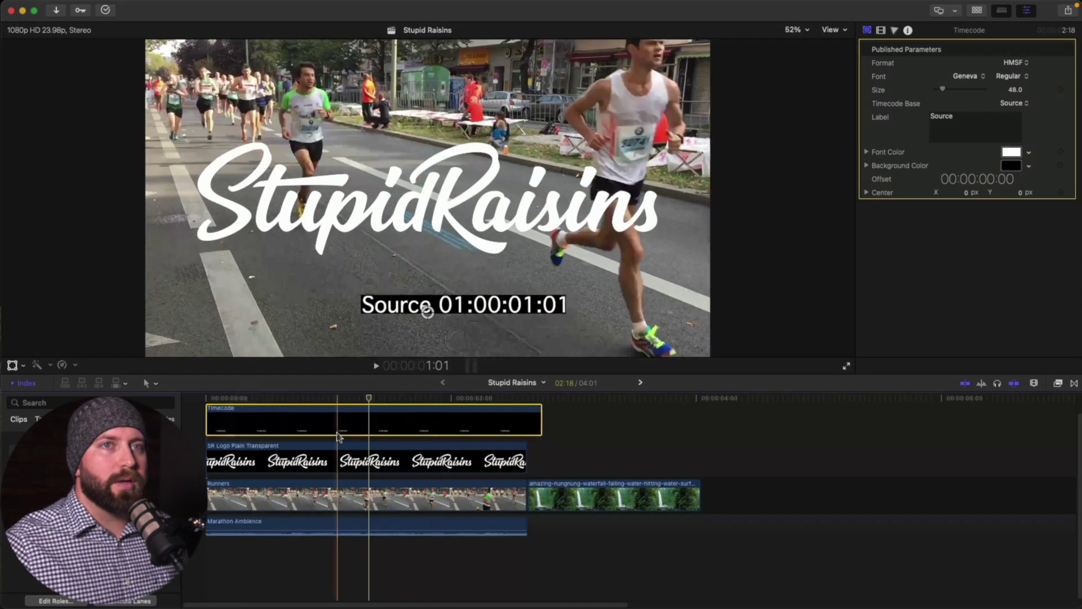
- Lengthen the Timecode clip to 3:00:01 and set its Timecode Base to Project
right_click(292, 432)
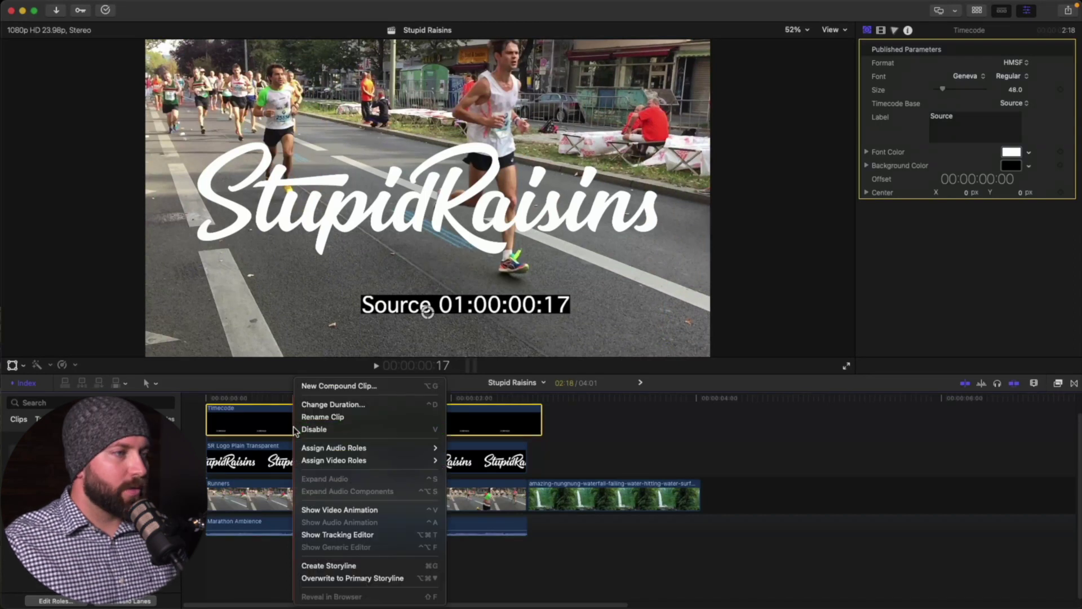
click(370, 406)
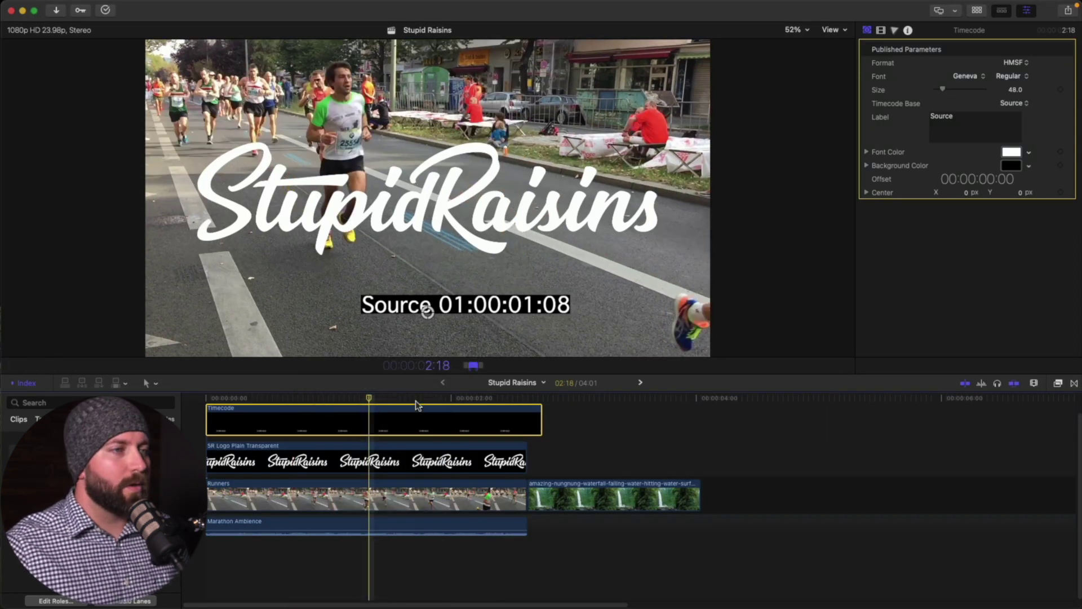
click(617, 431)
click(401, 412)
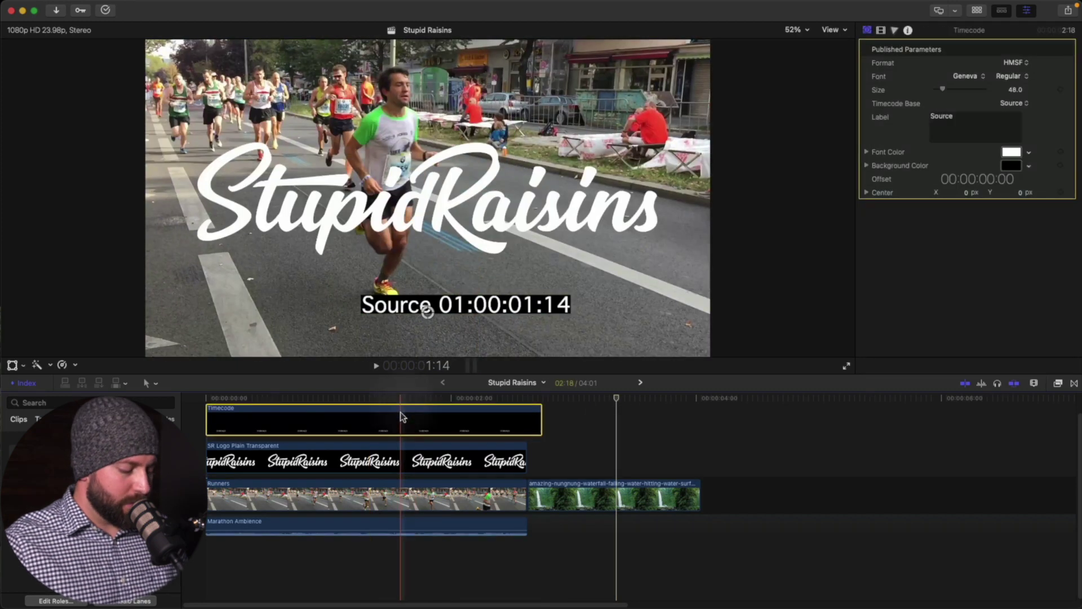
key(ctrl+d)
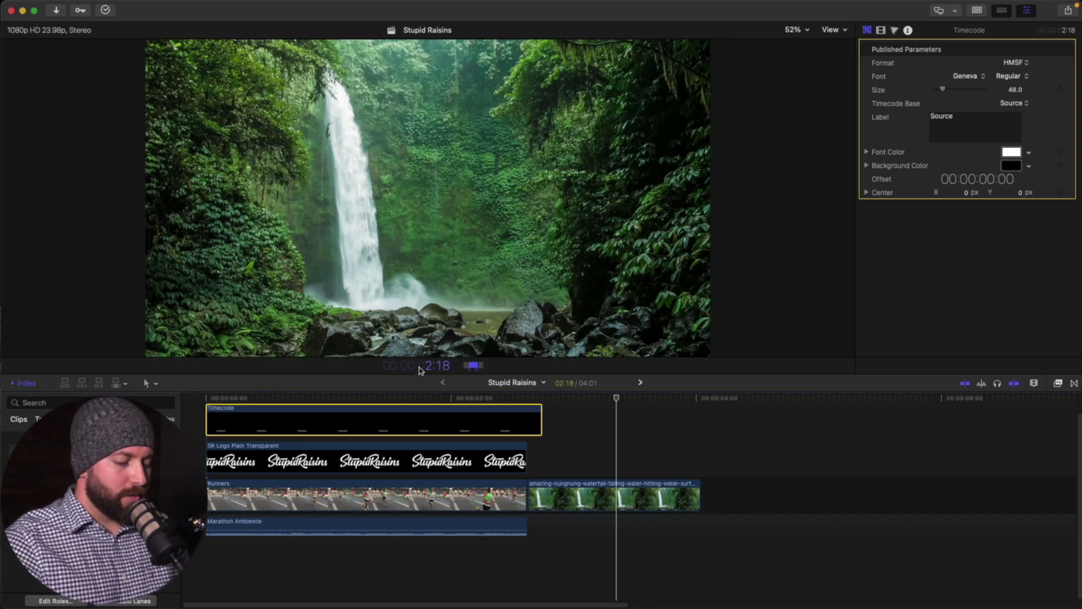
text(3)
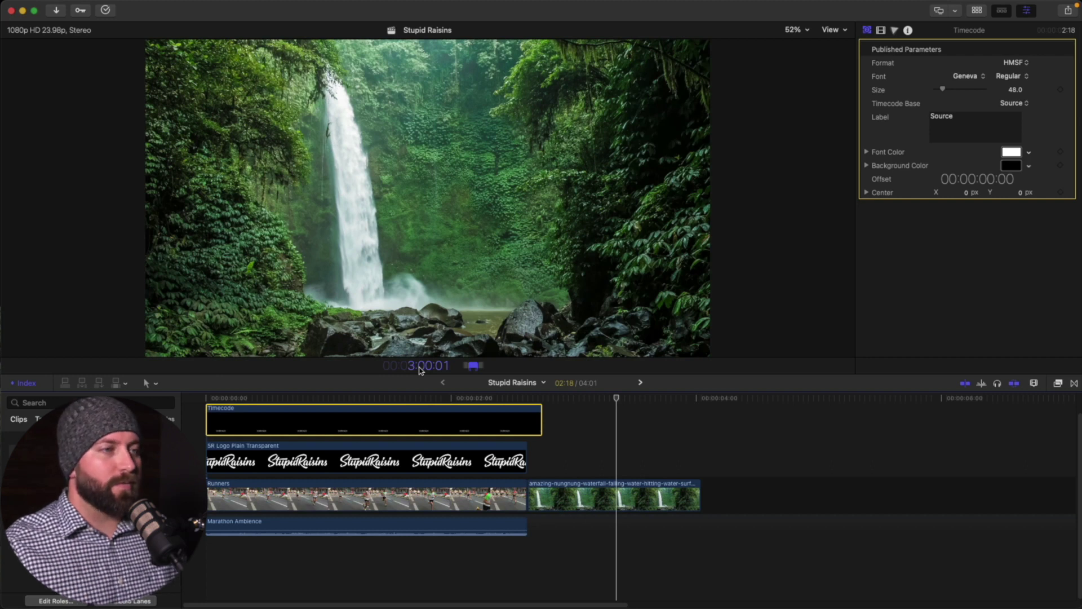
key(Return)
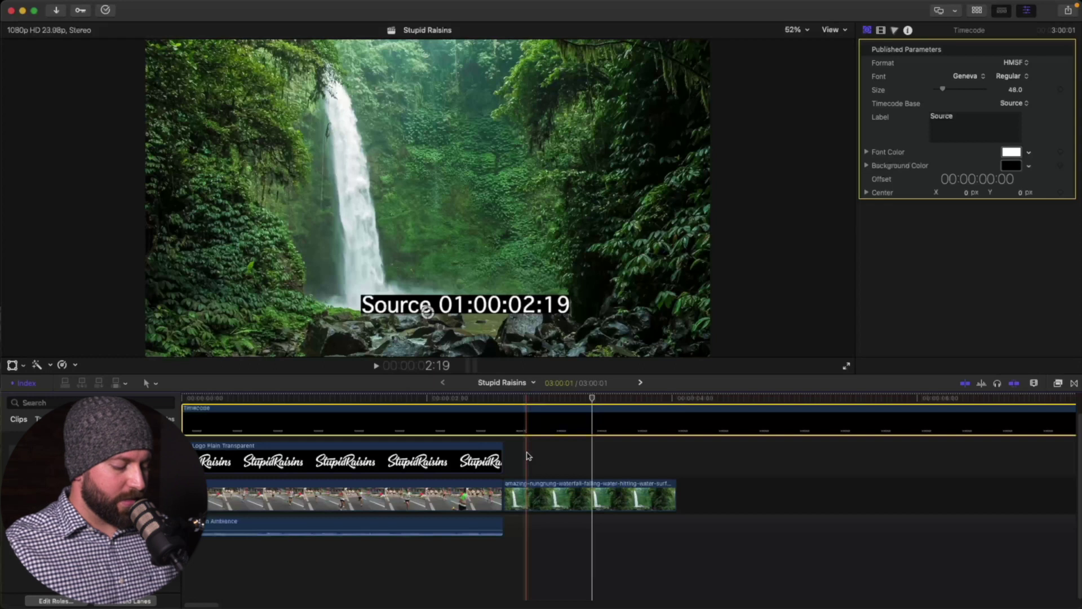
key(shift+z)
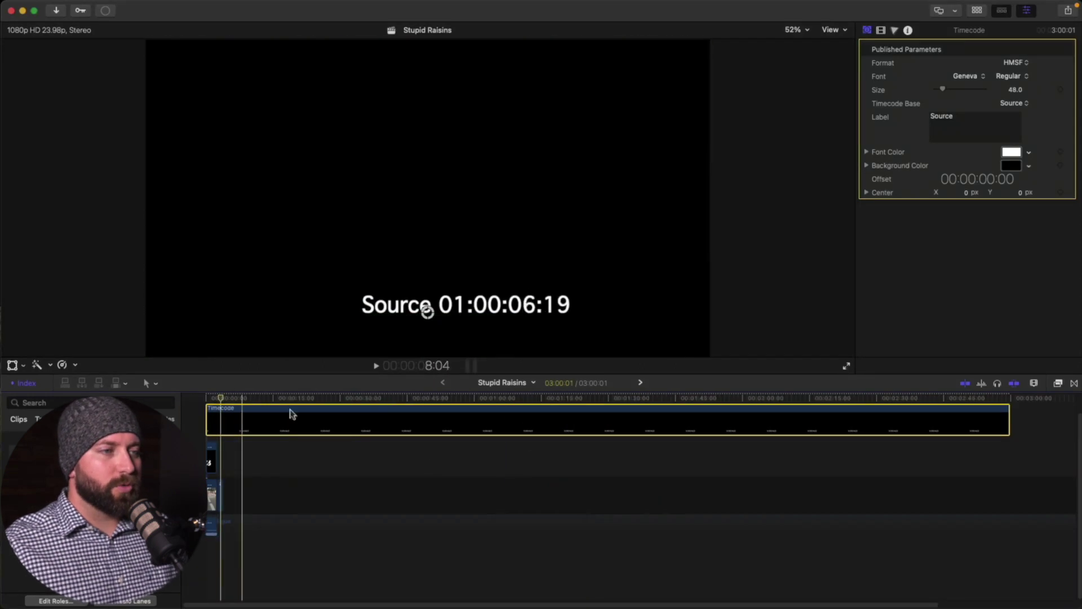
click(720, 398)
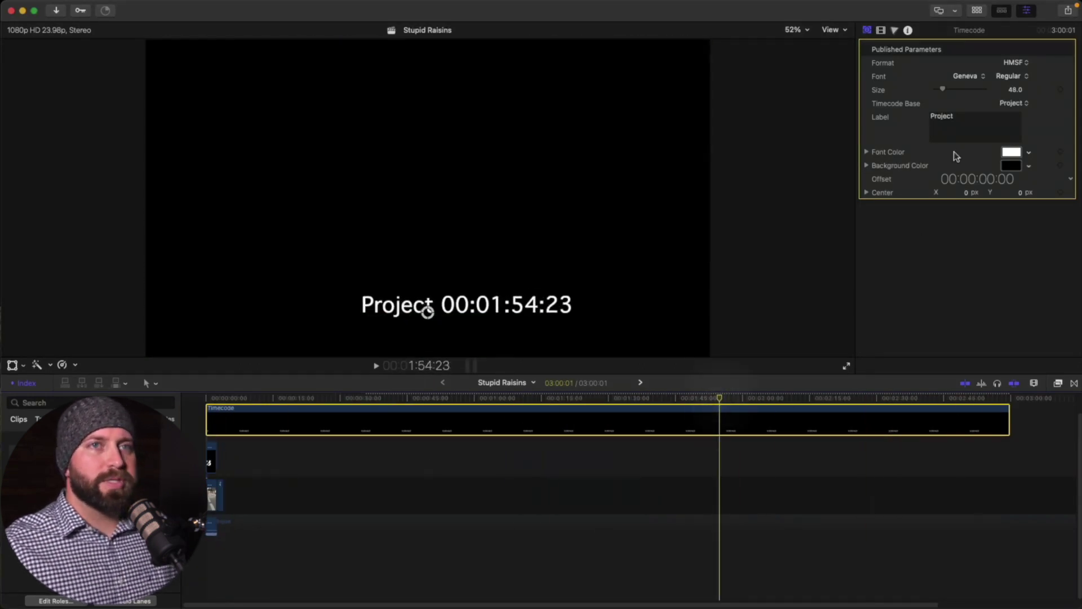
- Delete the 'Project' text from the timecode's Label field
click(998, 107)
click(972, 120)
drag(972, 120, 925, 117)
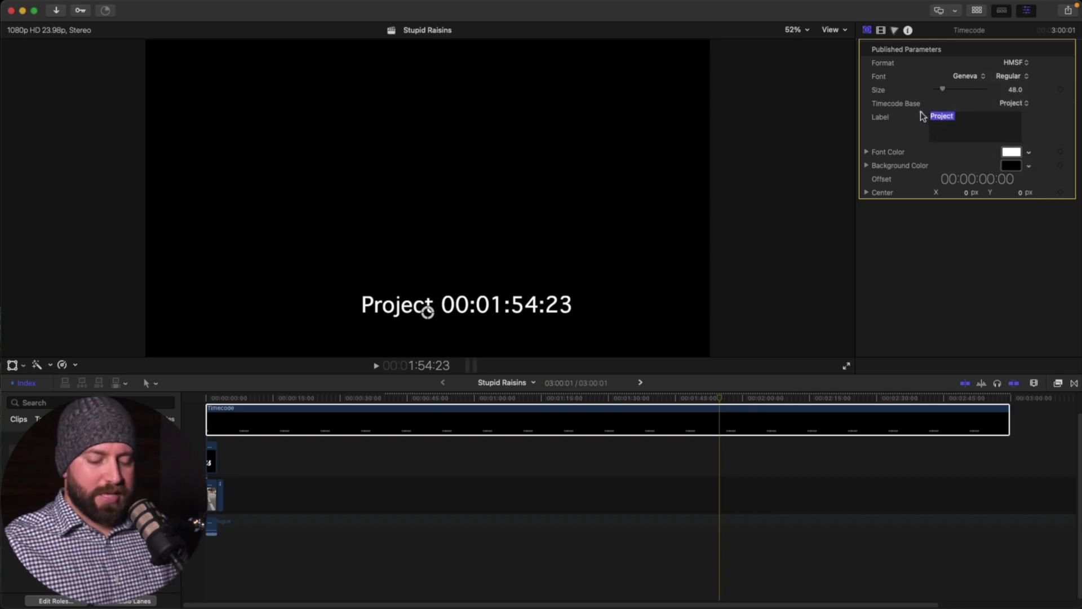
key(BackSpace)
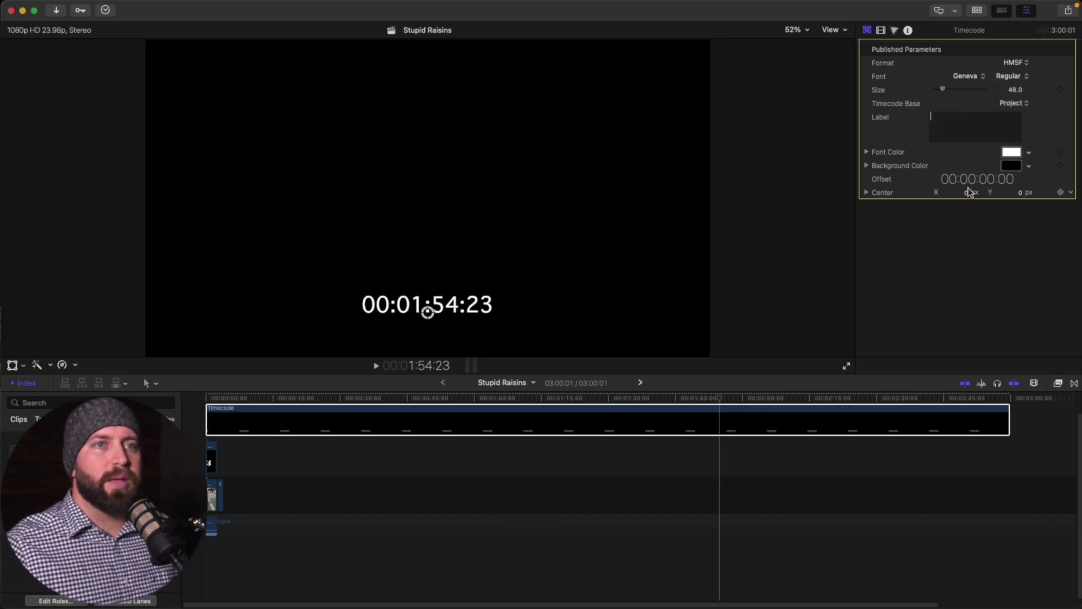
- Wrap the Timecode clip in a new compound clip named Countdown
click(614, 426)
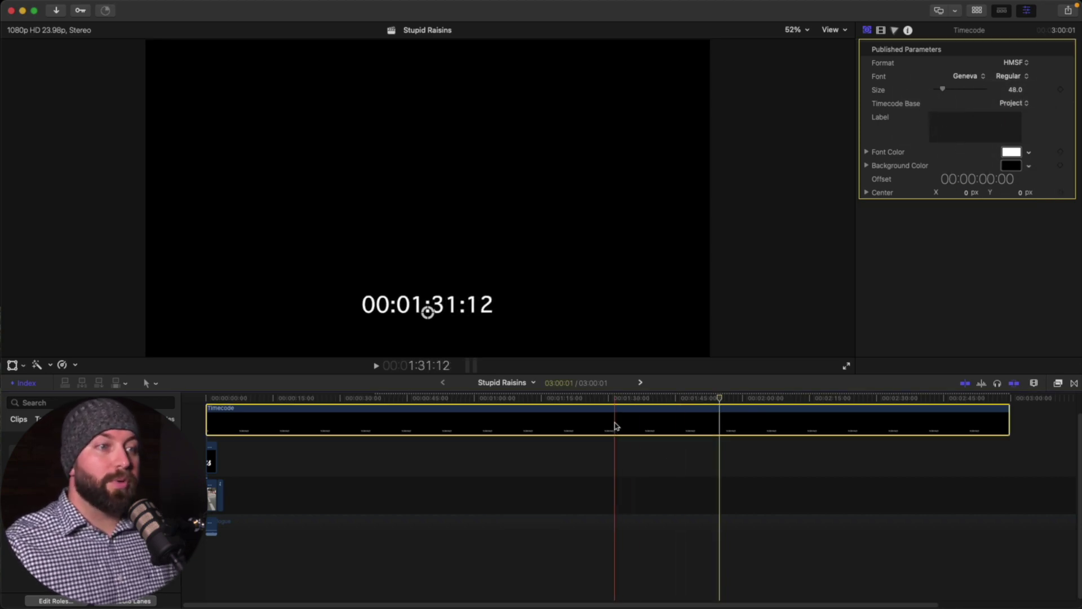
right_click(614, 426)
click(648, 381)
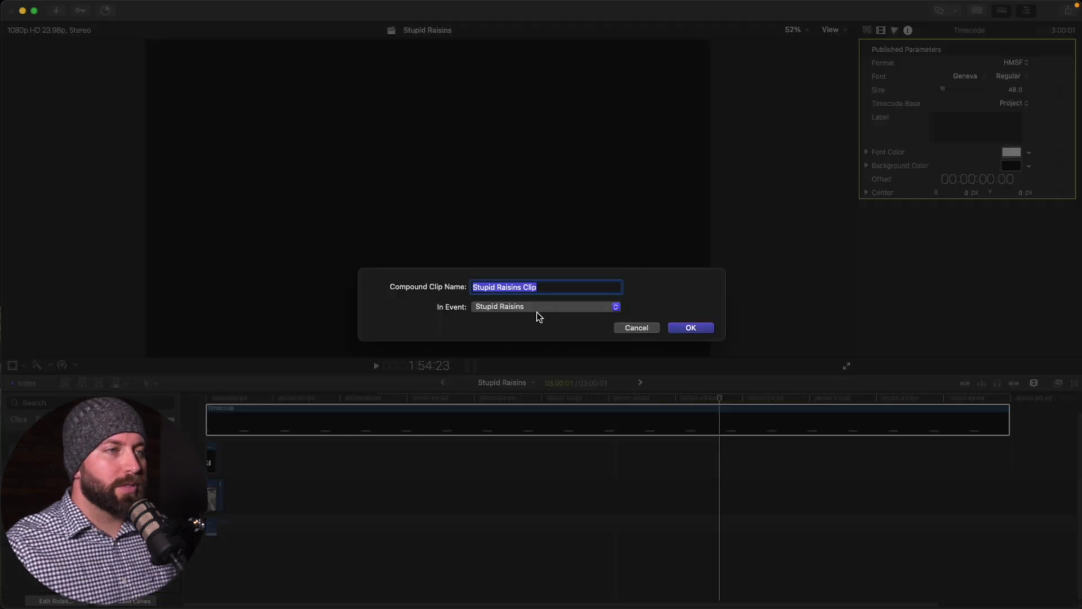
text(Countdown)
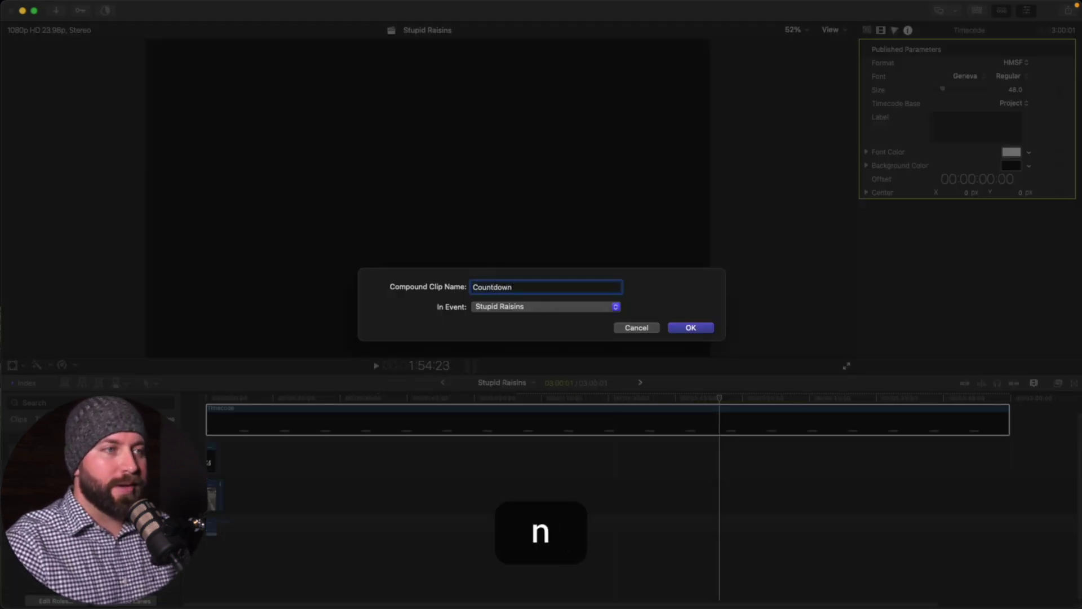
key(Return)
- Inside Countdown, set the timecode font to Germania One at size 221
double_click(249, 414)
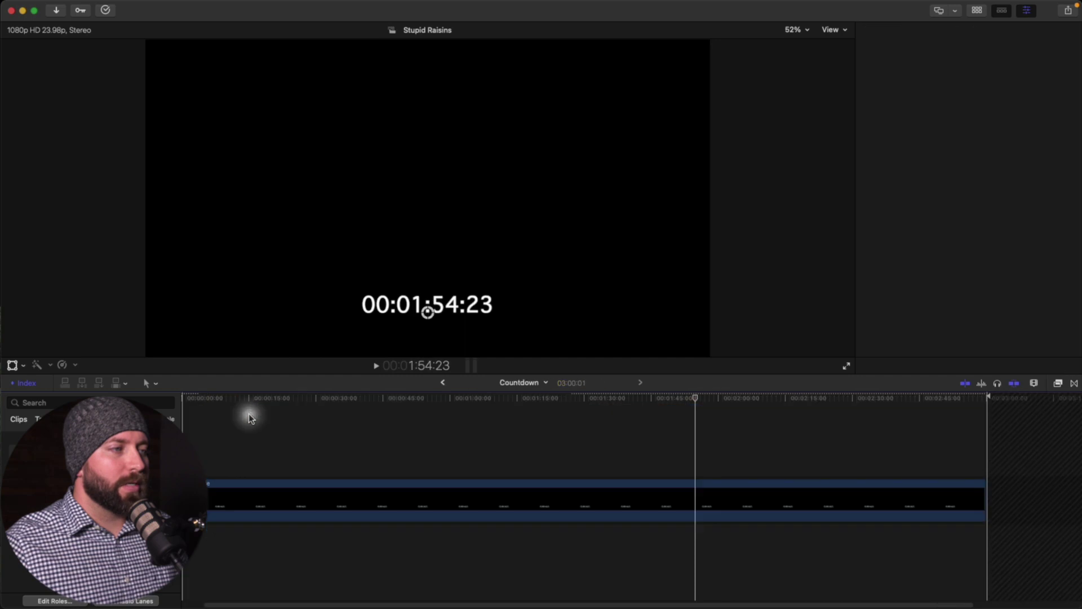
click(610, 462)
click(602, 494)
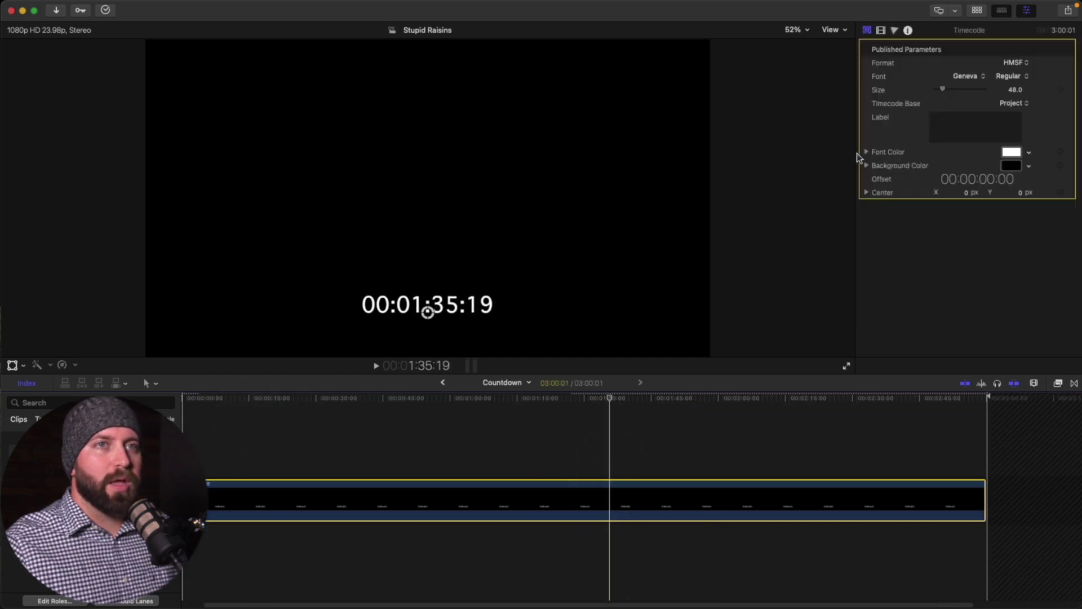
click(974, 80)
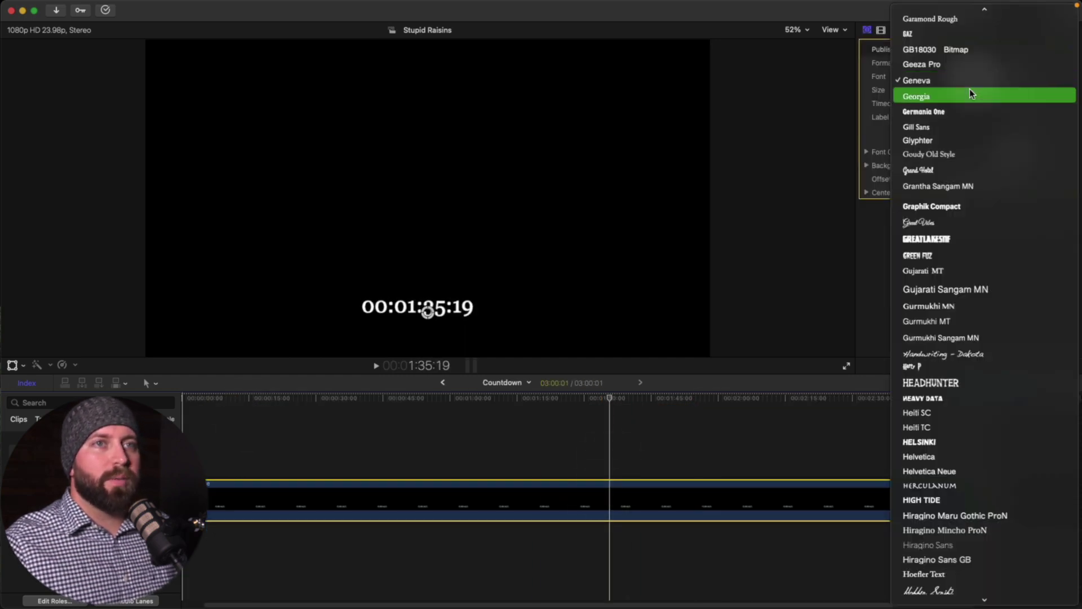
click(970, 109)
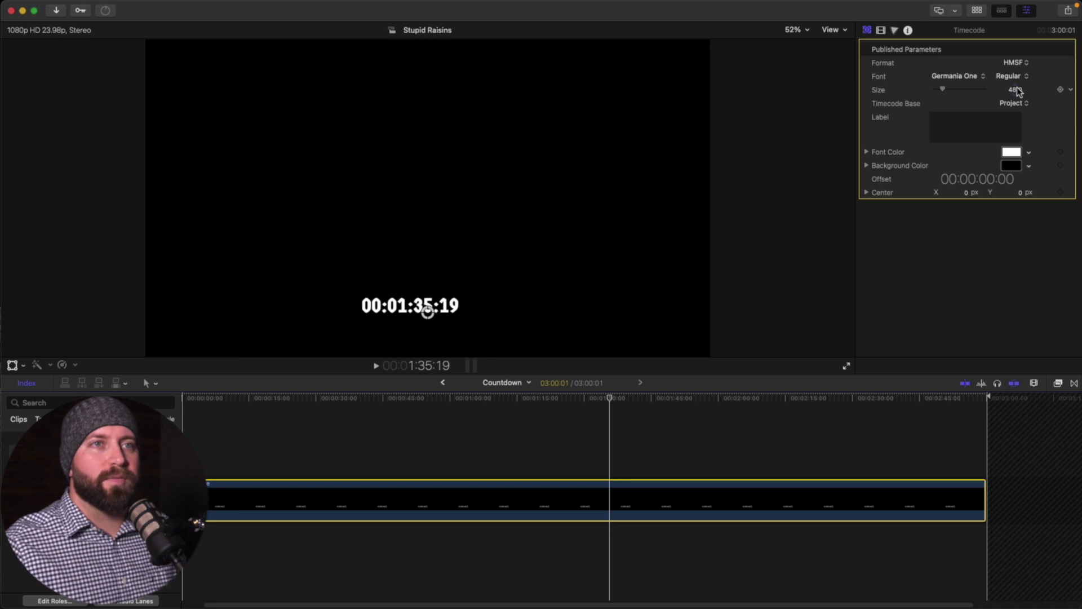
drag(1017, 93, 1060, 91)
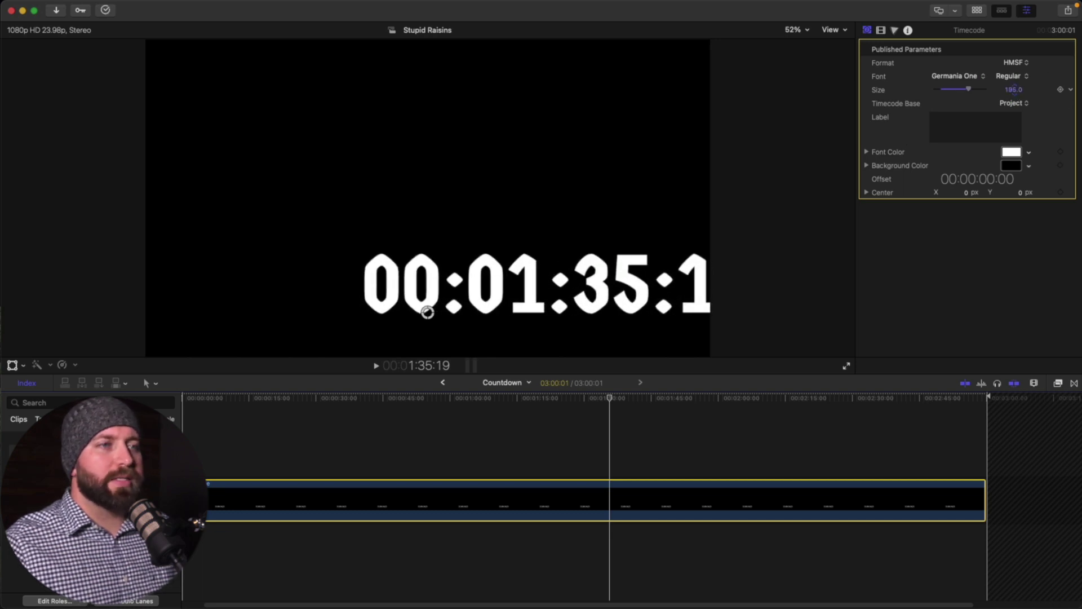
click(330, 197)
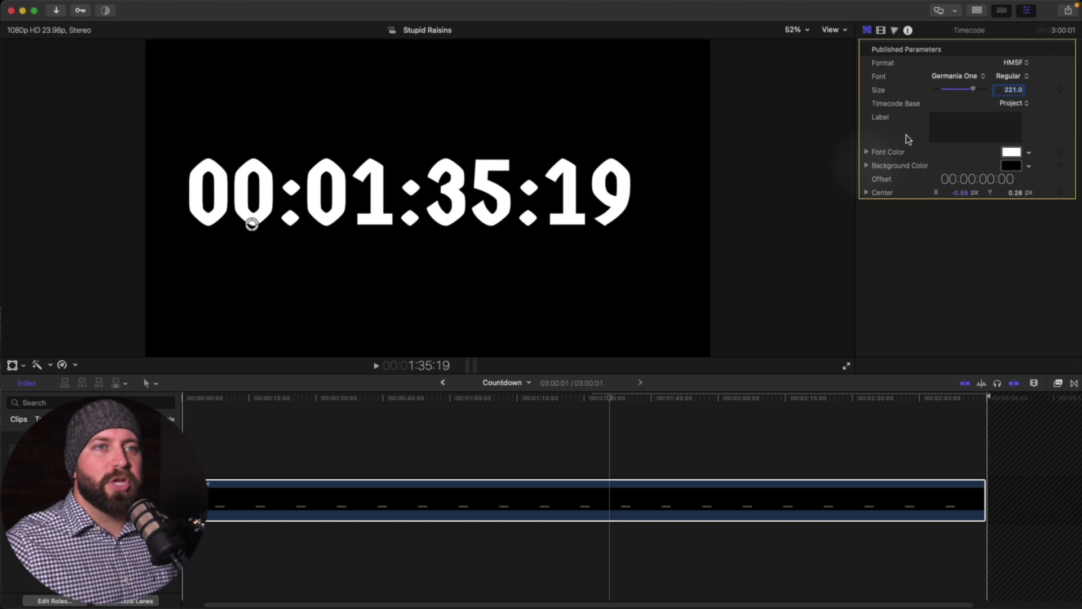
- Set the timecode's background colour opacity to 0
click(867, 165)
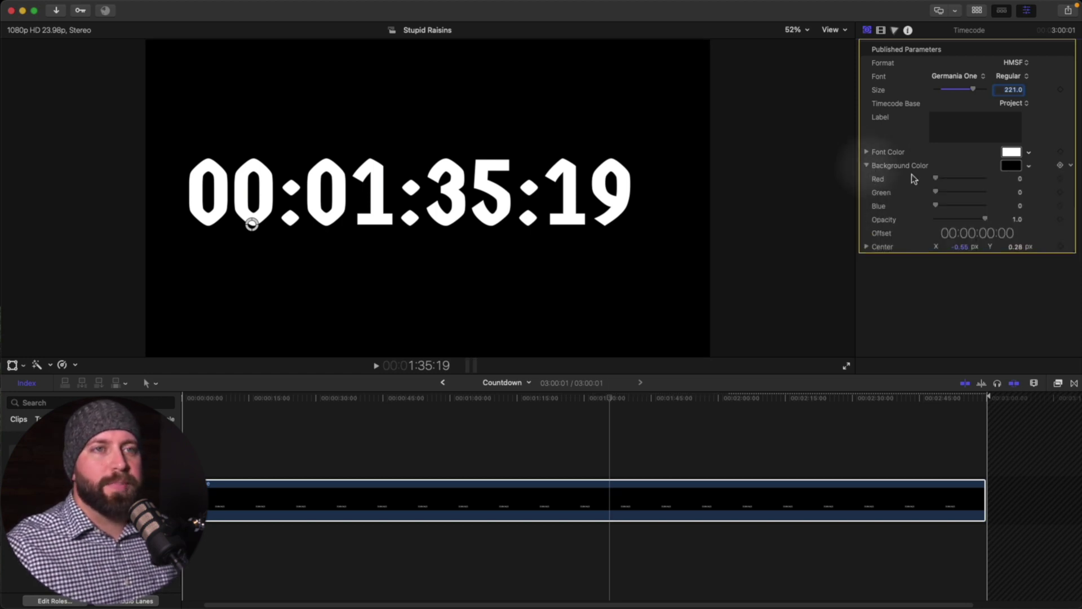
drag(984, 220, 937, 221)
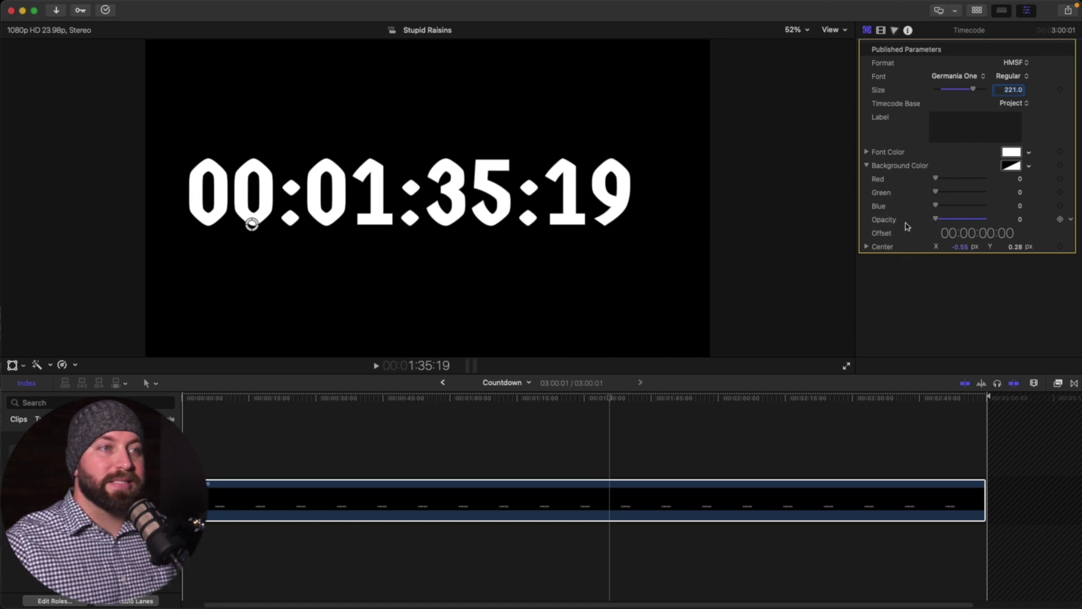
click(565, 387)
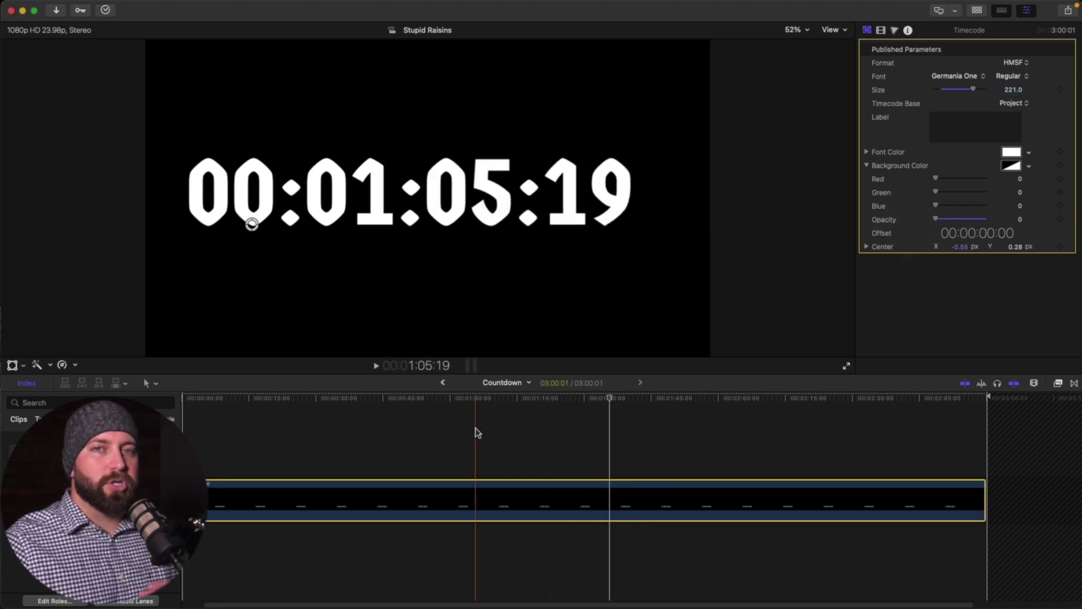
- Reverse the Countdown clip and crop it 686 px left, 664 px right
click(444, 383)
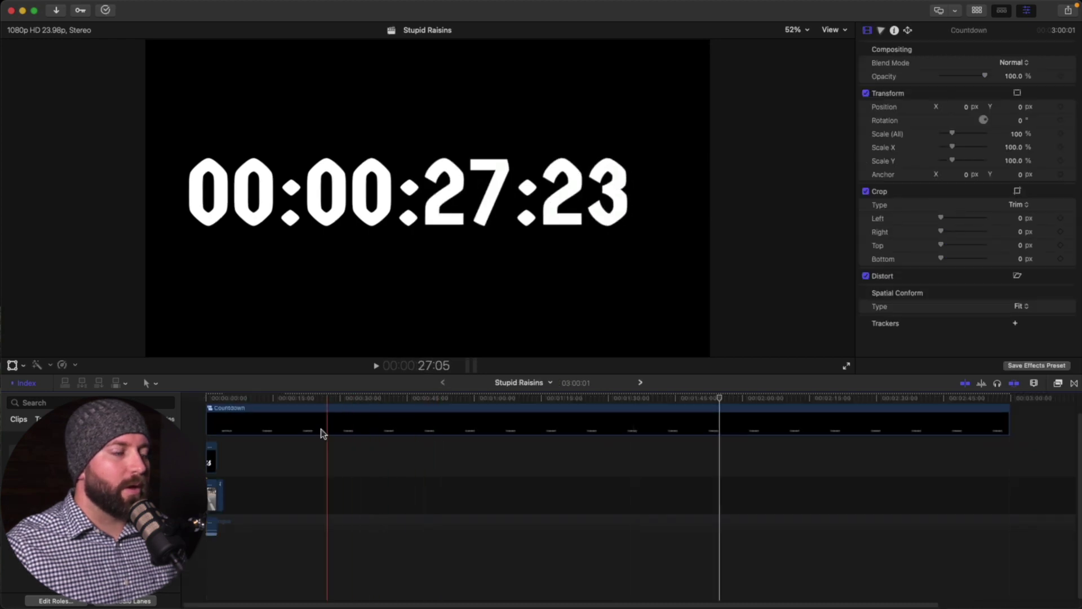
click(342, 414)
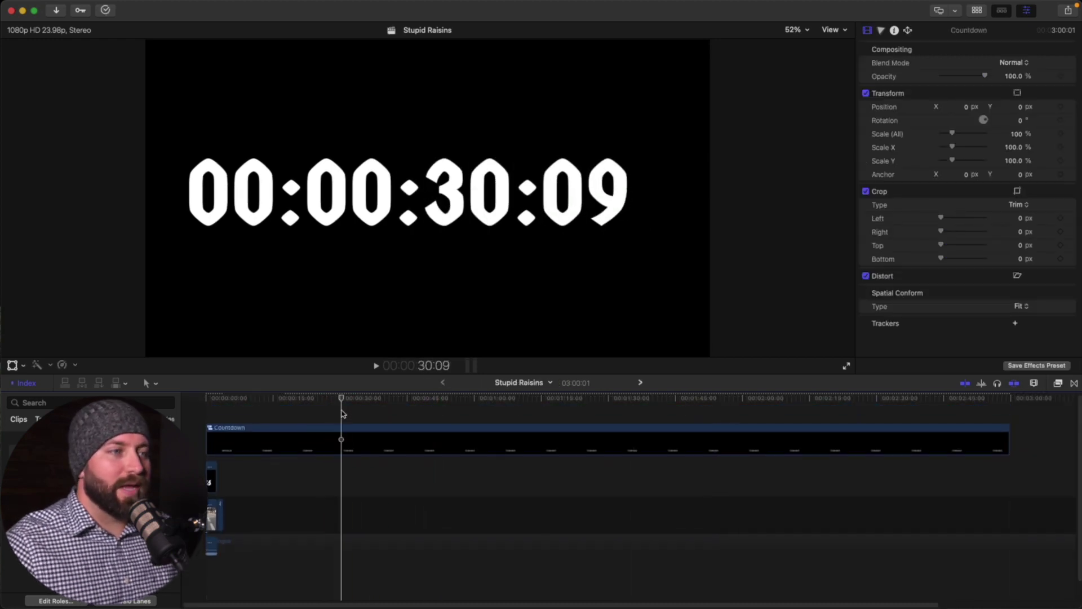
click(442, 434)
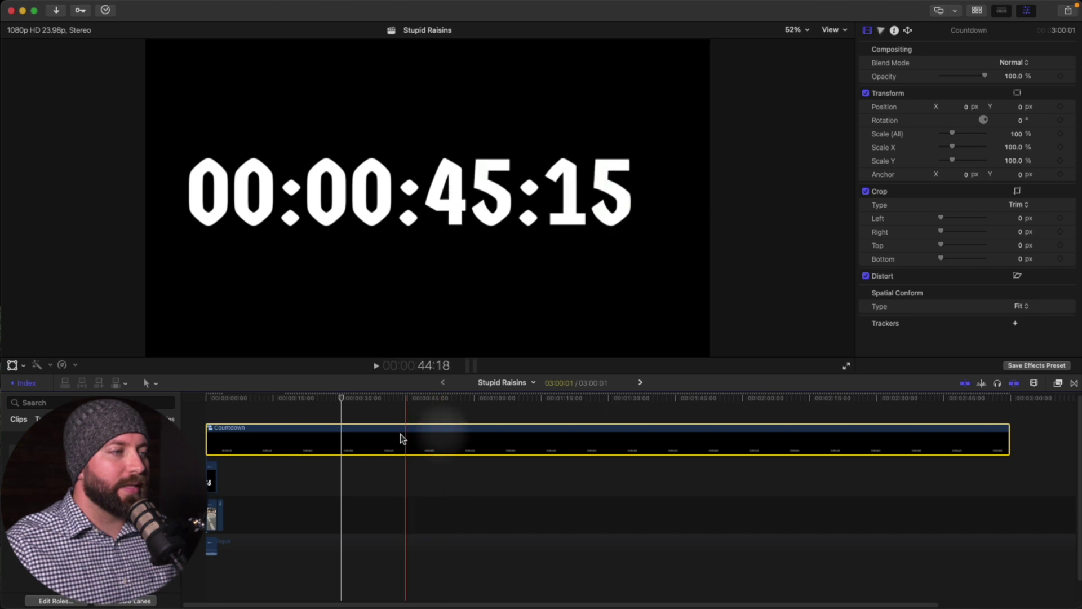
click(64, 364)
click(62, 366)
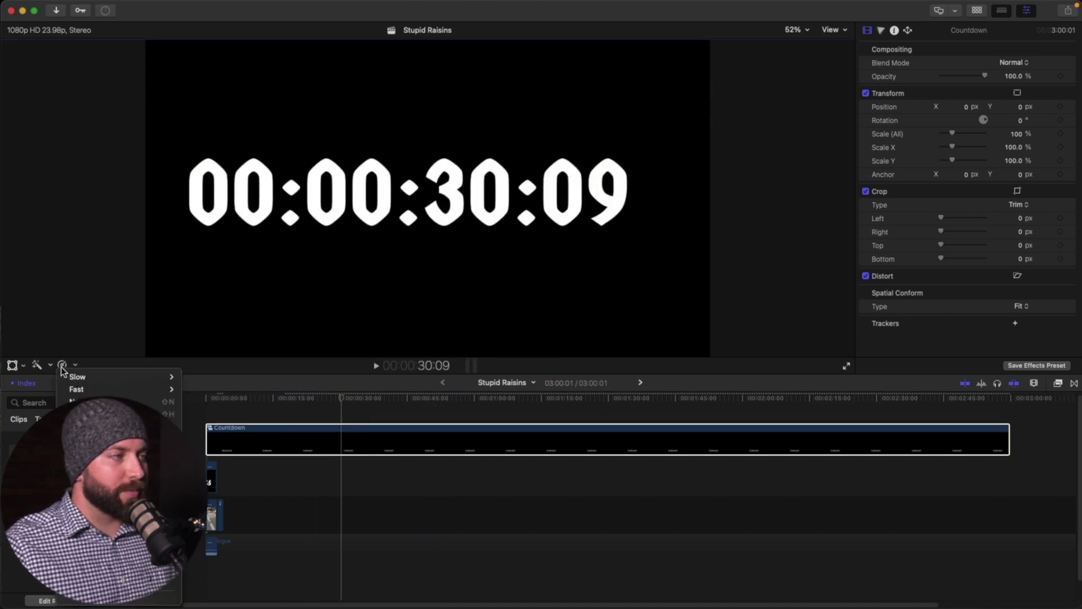
mouse_move(118, 389)
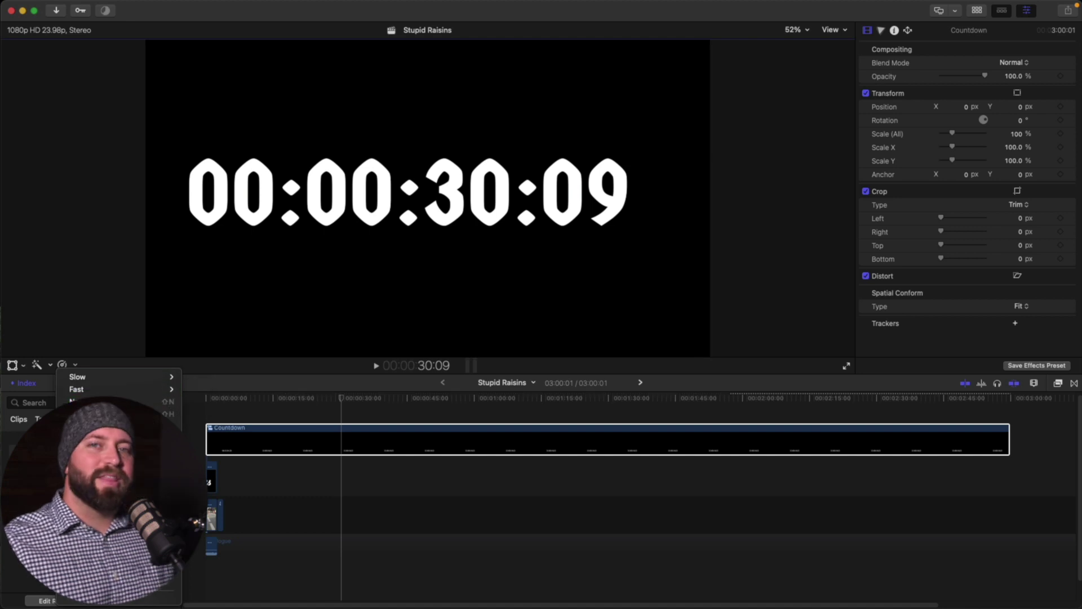
click(96, 451)
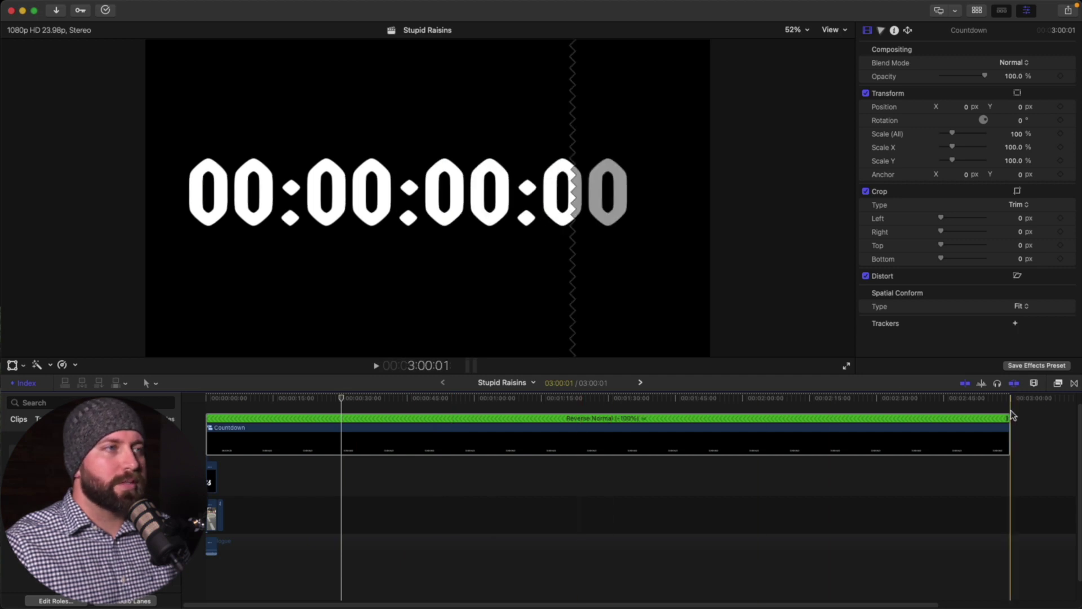
click(755, 435)
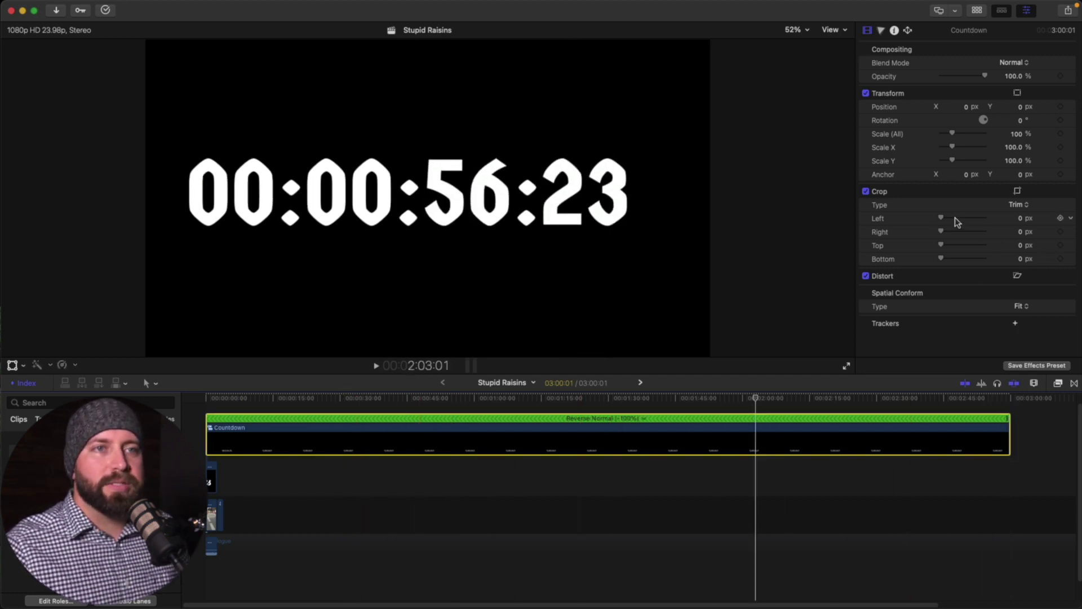
drag(942, 218, 970, 232)
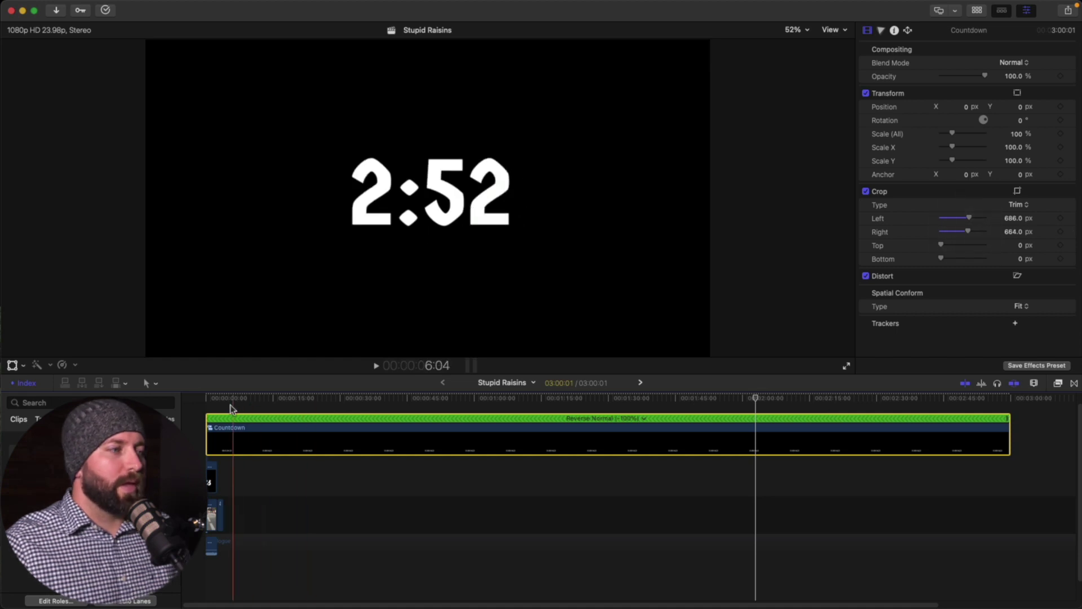
- Disable the Stupid Raisins logo clip and review the countdown alone
key(space)
key(space)
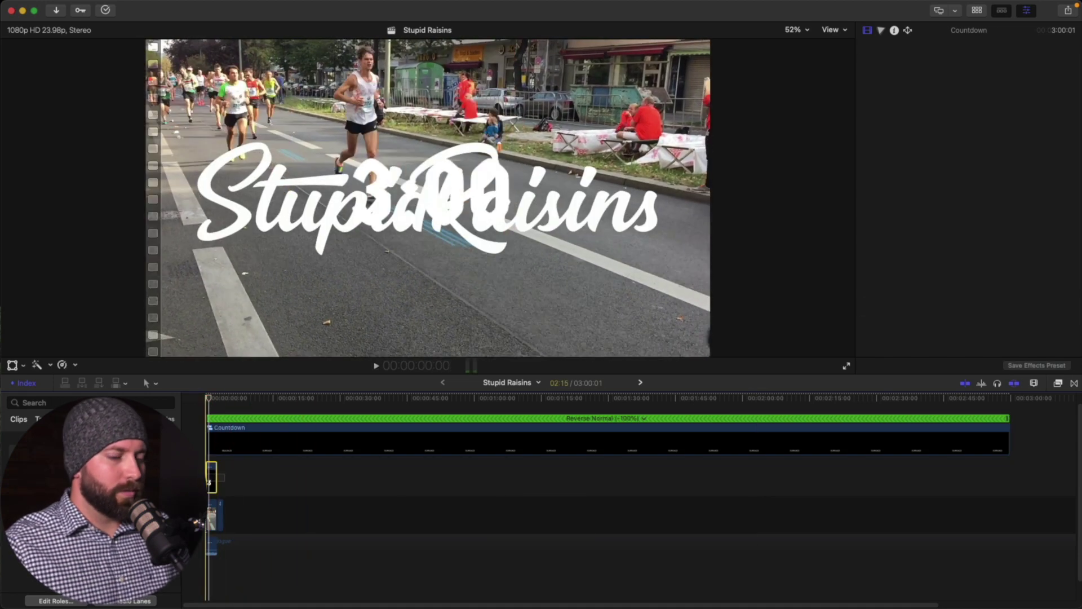
click(211, 478)
key(v)
click(203, 449)
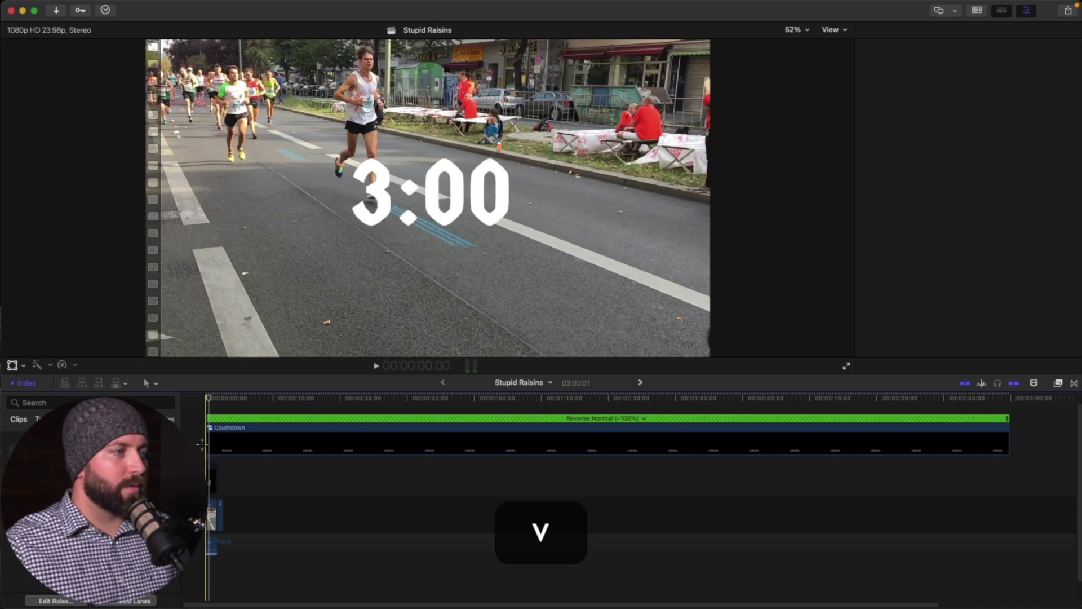
key(space)
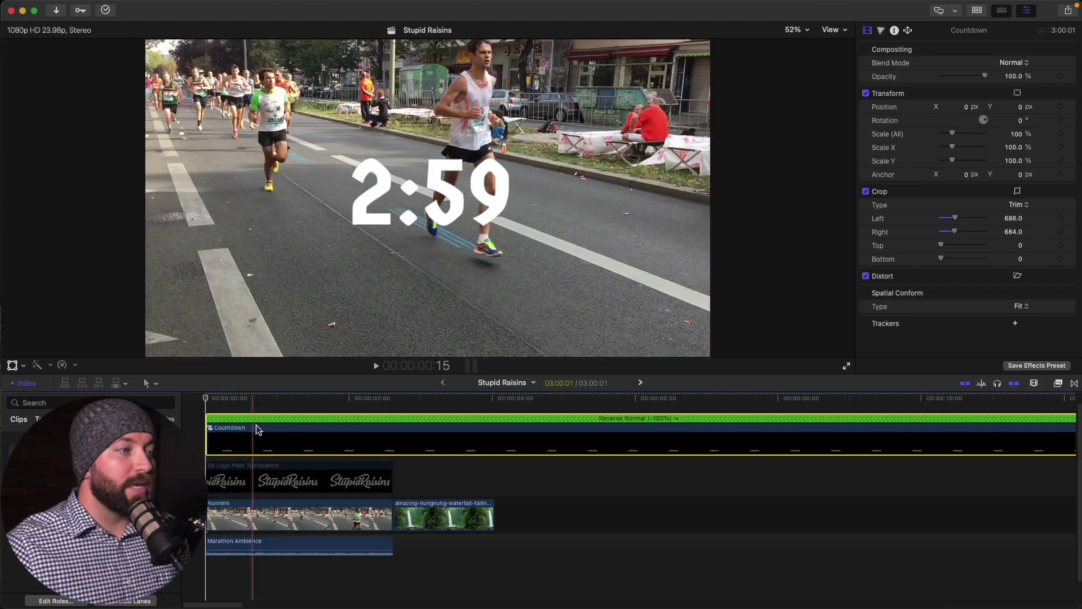
key(space)
key(Home)
- Move the countdown numbers to position 138.1, -202.8 px and preview
click(12, 365)
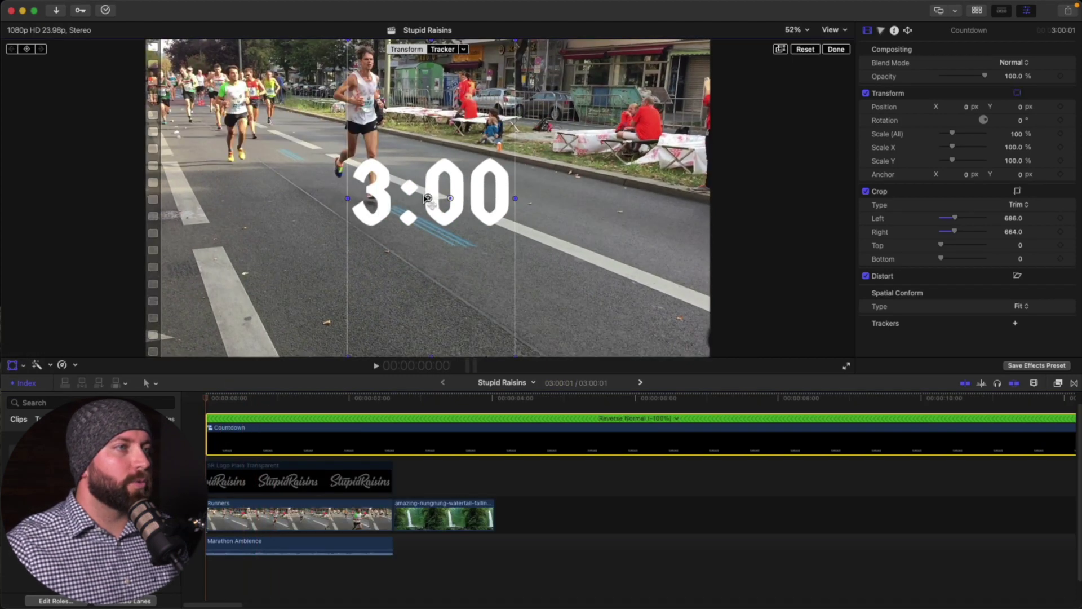
drag(426, 199, 615, 319)
click(414, 397)
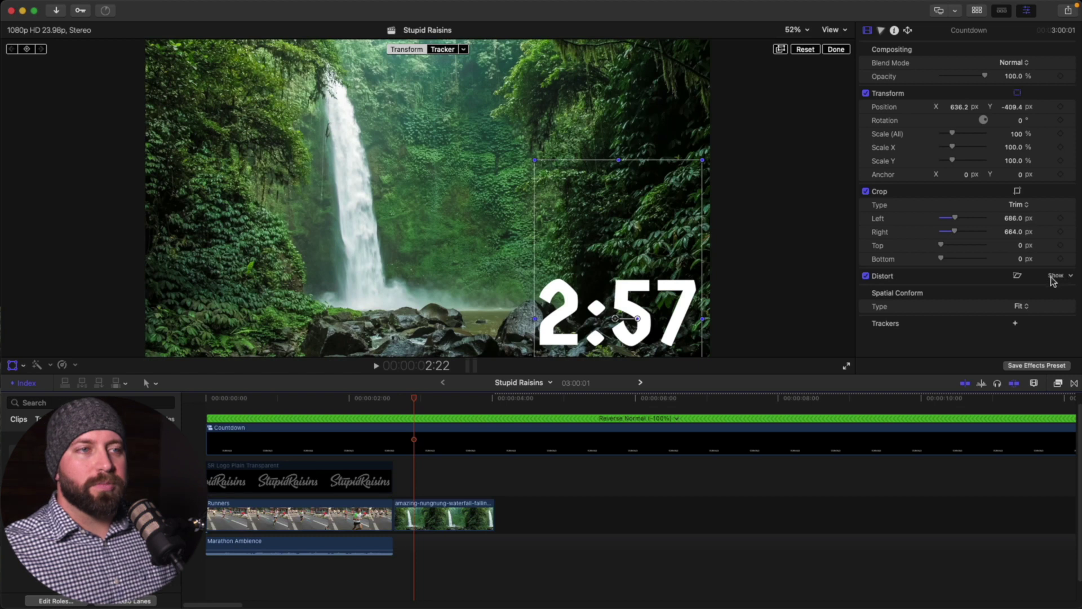
key(space)
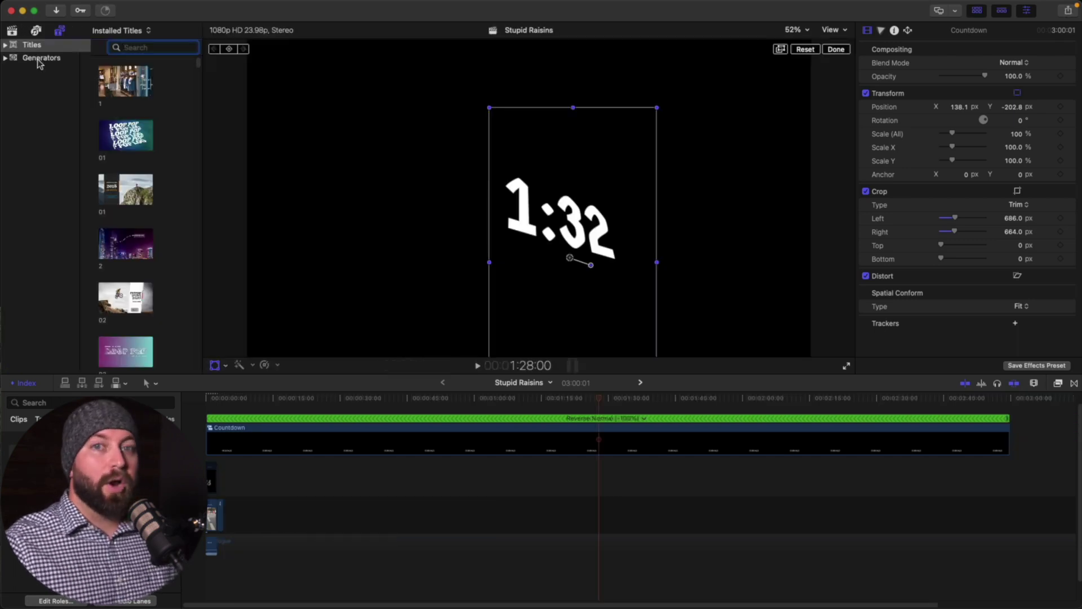
- Find the Counting generator and connect it above the end of the Countdown clip
click(37, 59)
click(133, 47)
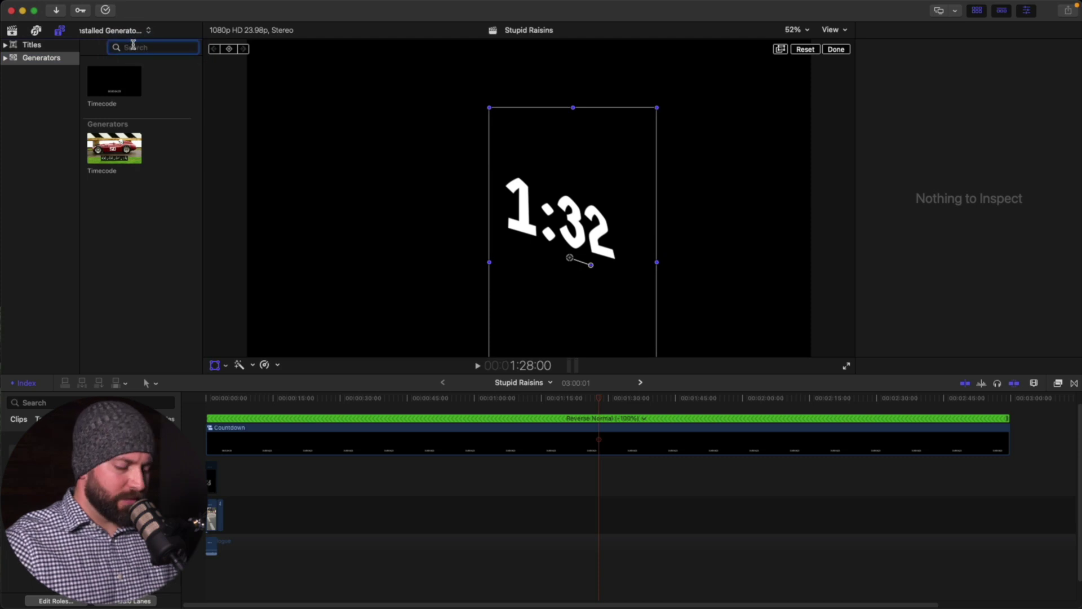
text(coun)
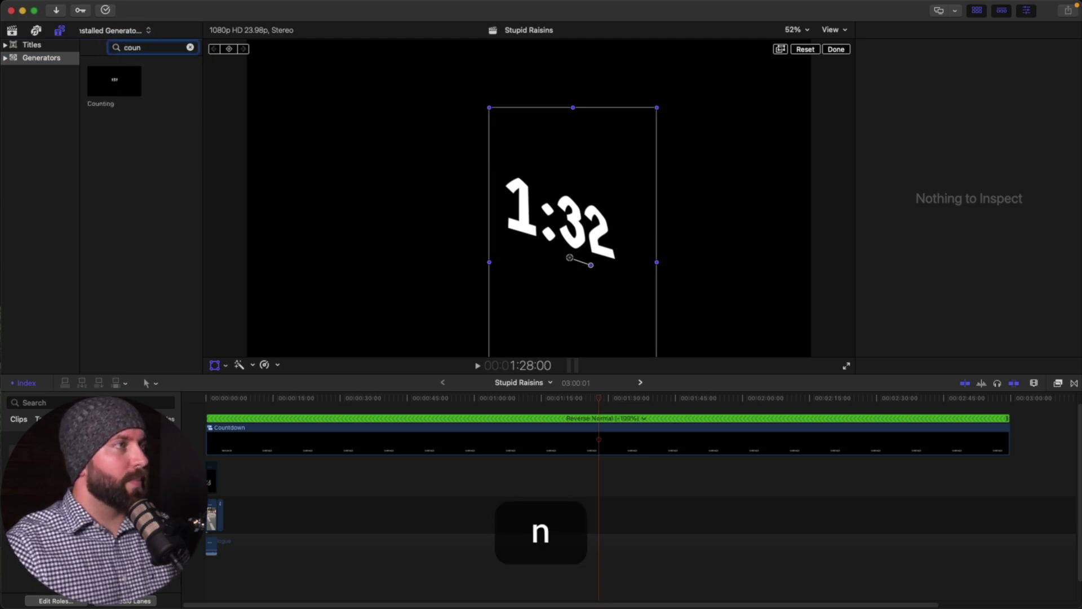
click(106, 75)
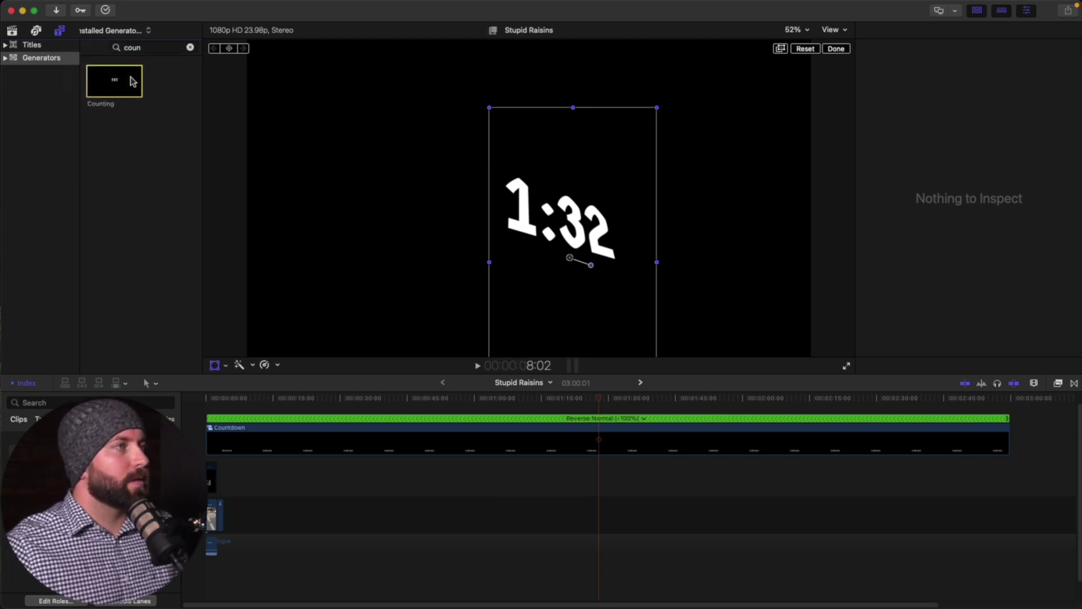
drag(114, 86, 967, 475)
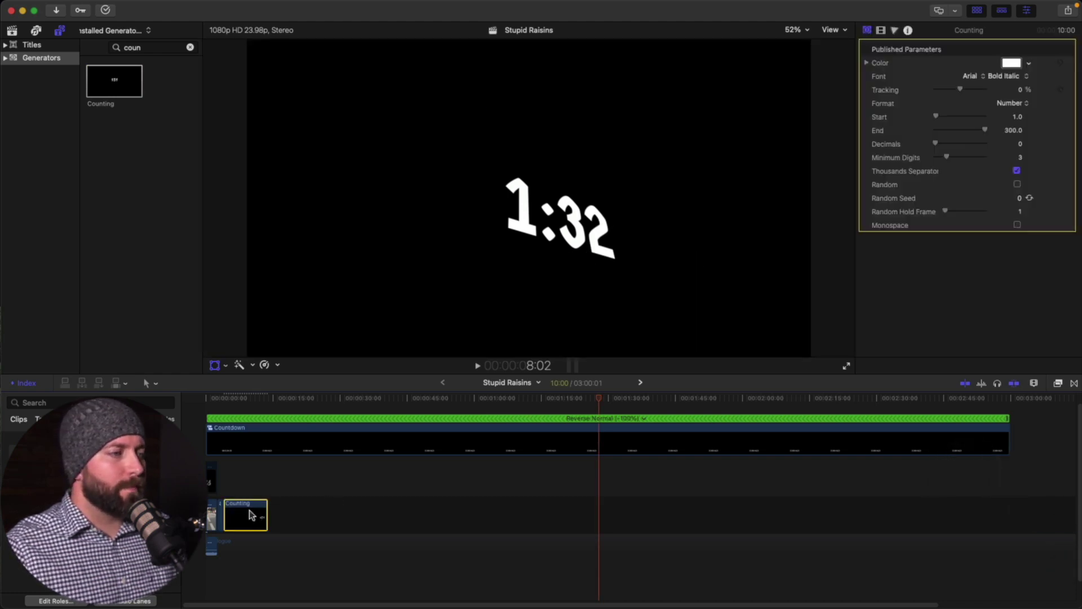
drag(252, 515, 987, 465)
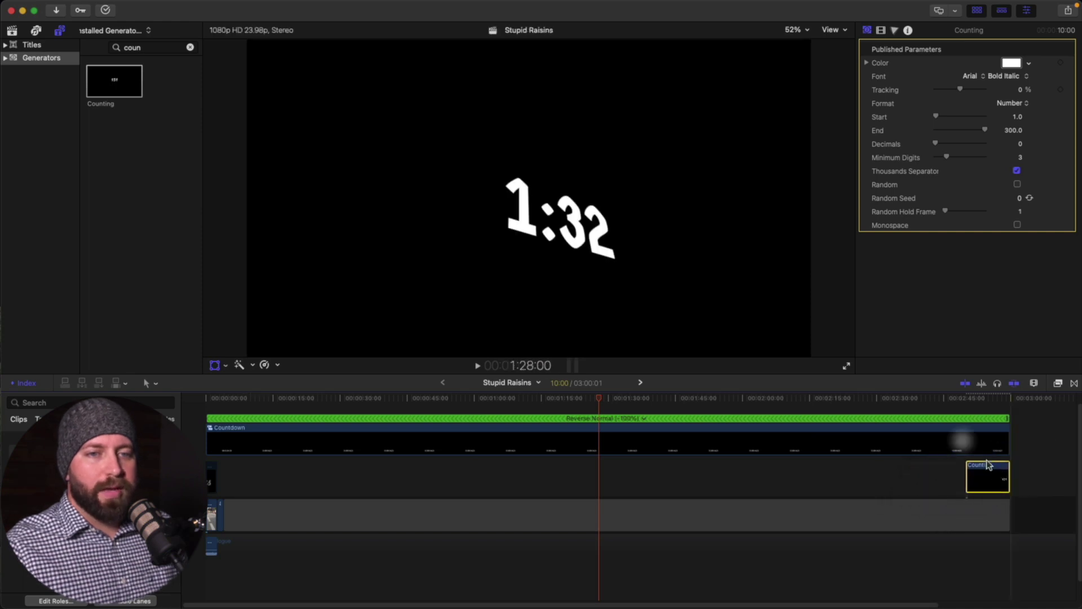
- Zoom into the timeline and park the playhead near the countdown's end
key(super+equal)
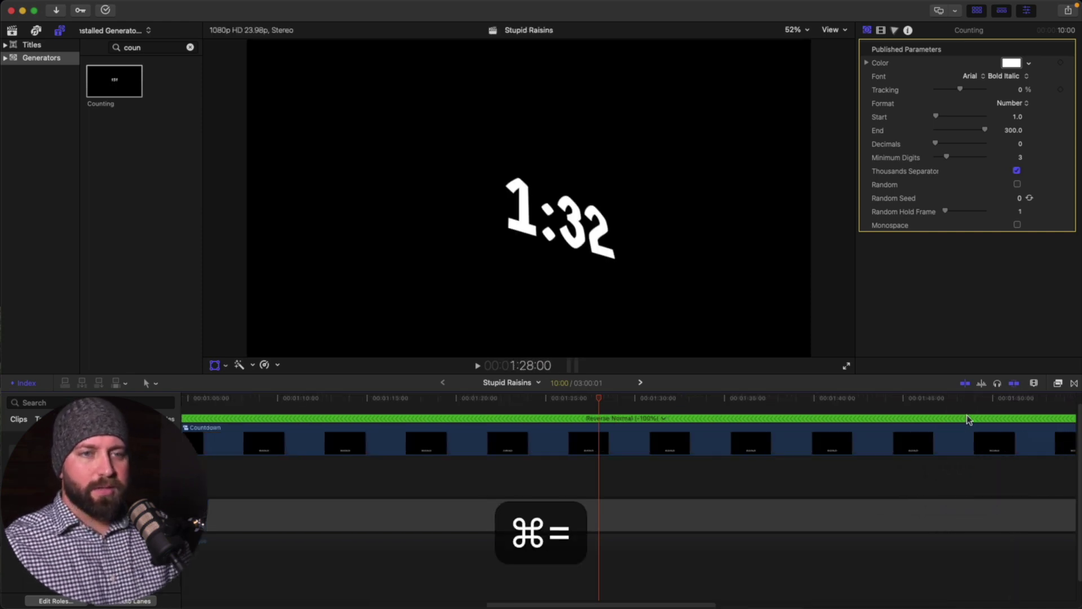
scroll(963, 424, right, 10)
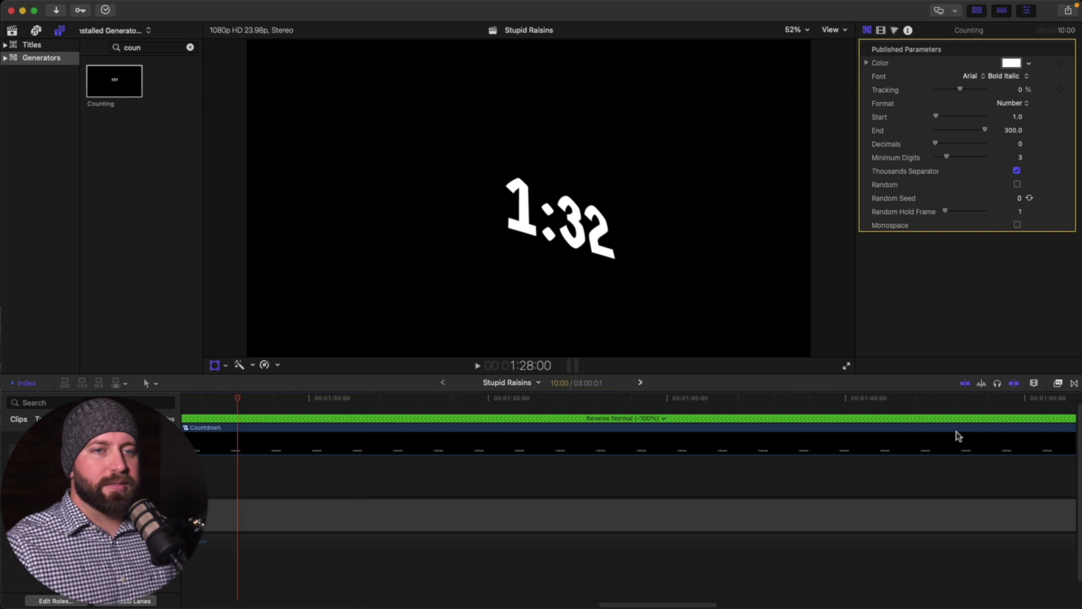
scroll(956, 431, right, 15)
drag(790, 399, 484, 406)
- Split the Countdown where Counting should begin and extend Counting's start to that point
key(b)
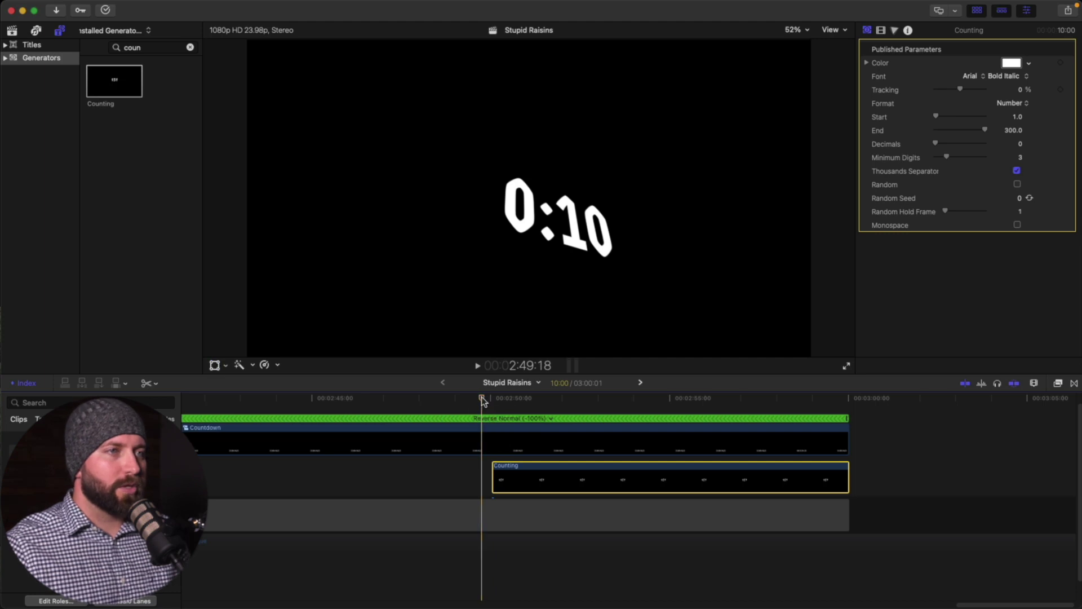
drag(475, 403, 455, 403)
click(455, 430)
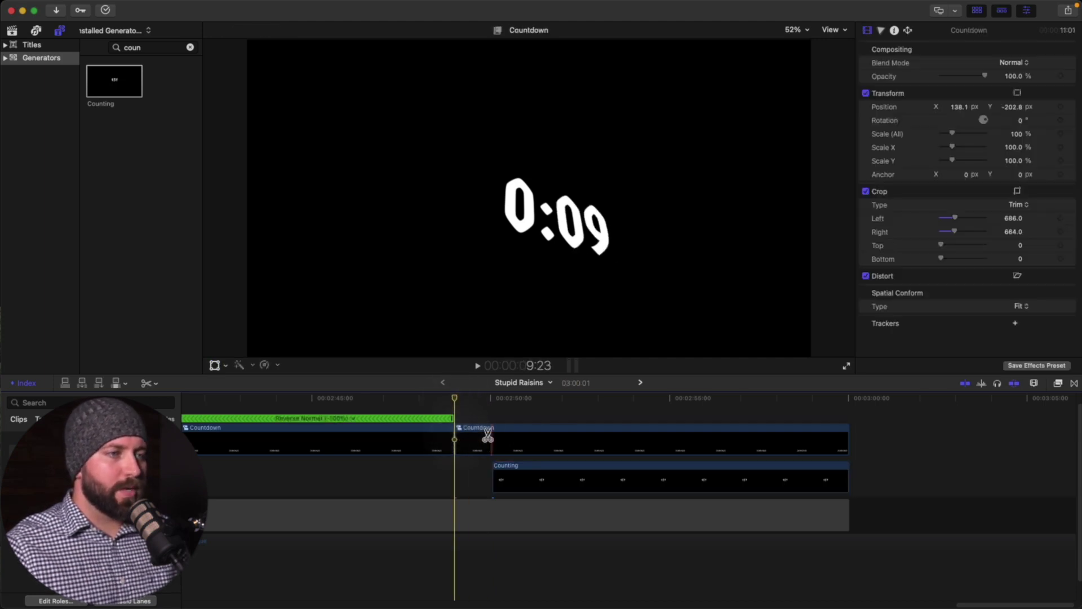
key(a)
drag(493, 477, 460, 477)
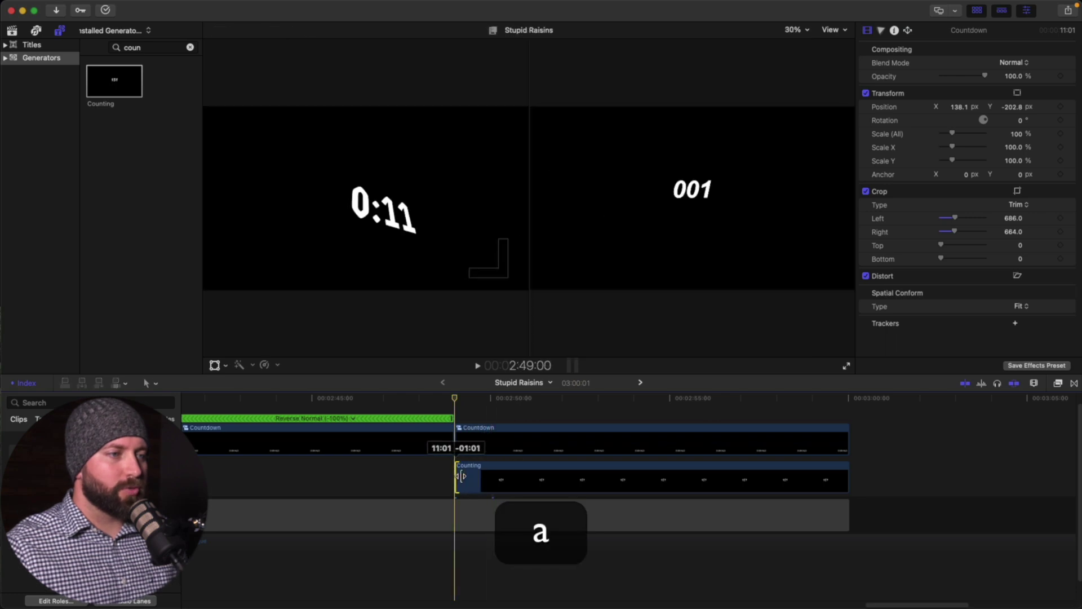
click(496, 475)
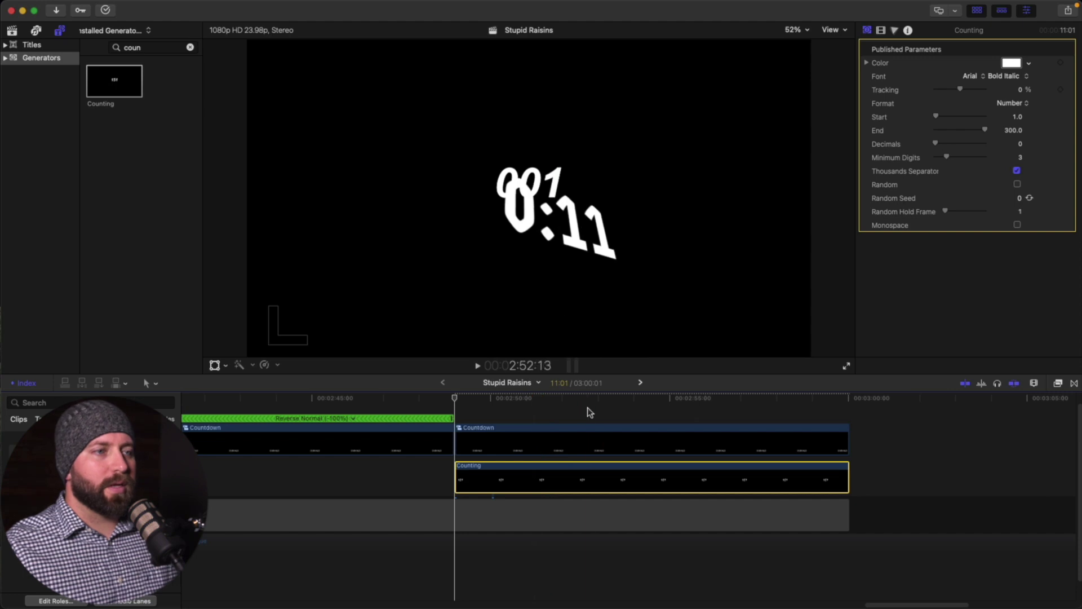
- Delete the leftover Countdown clip after the split
click(506, 440)
key(BackSpace)
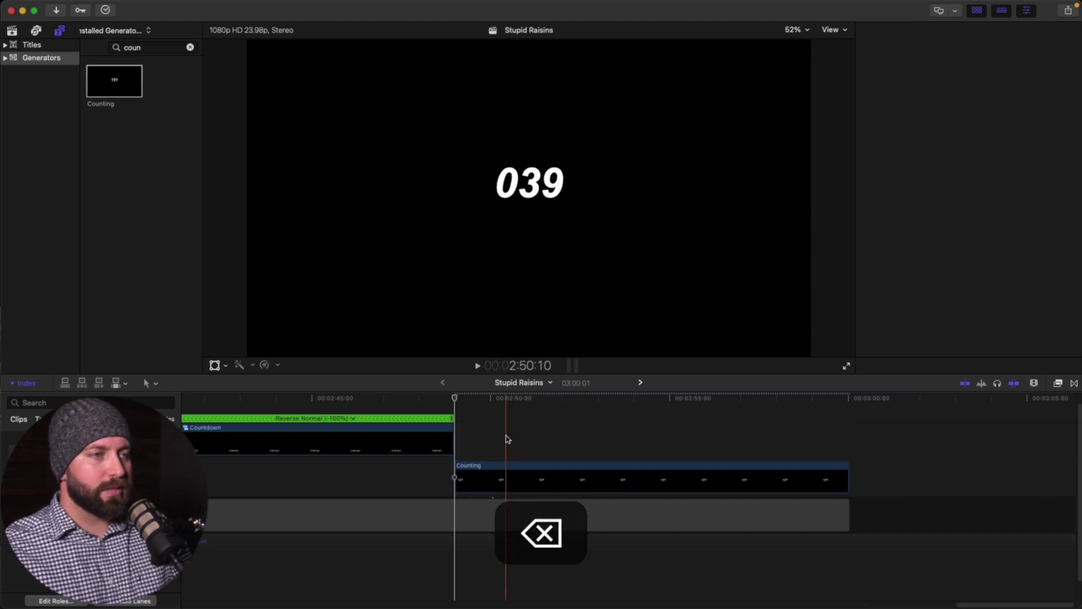
click(505, 480)
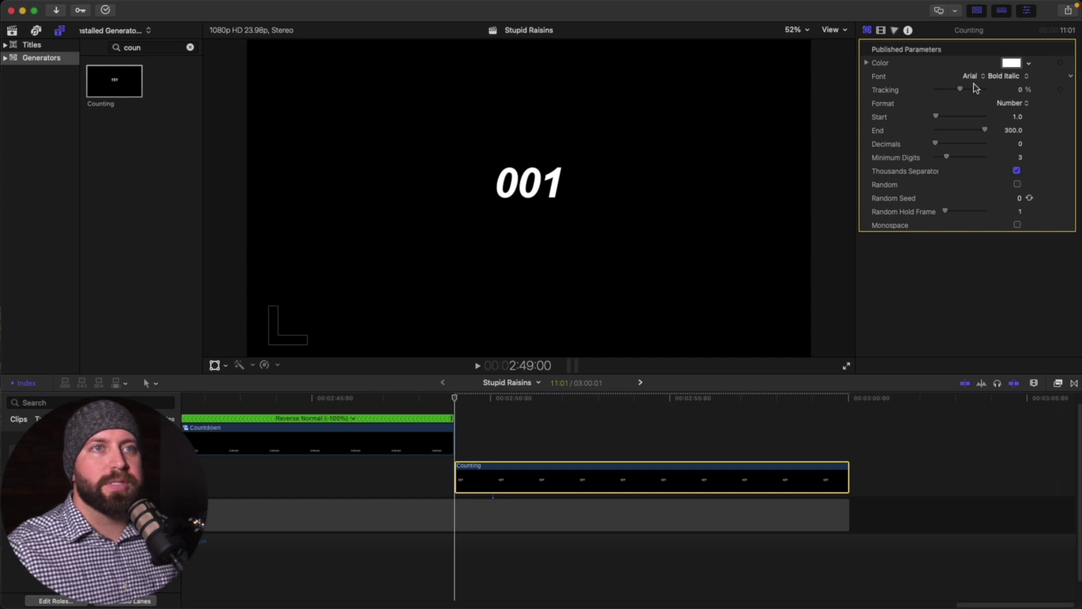
- Set the count to run from 10 to 1 in Spell Out format and preview it
click(1019, 117)
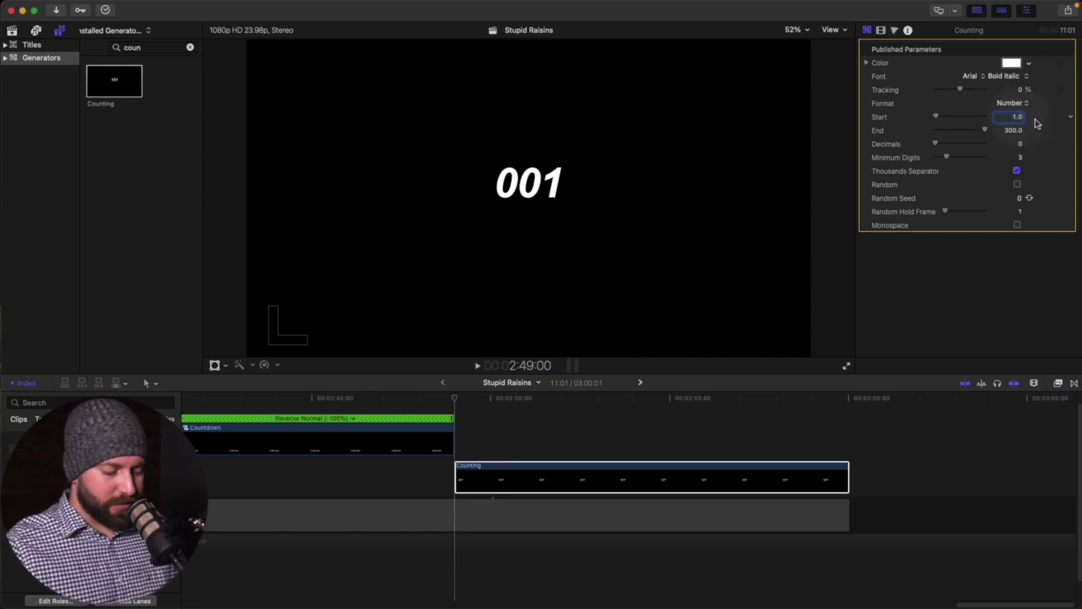
text(1)
click(1025, 133)
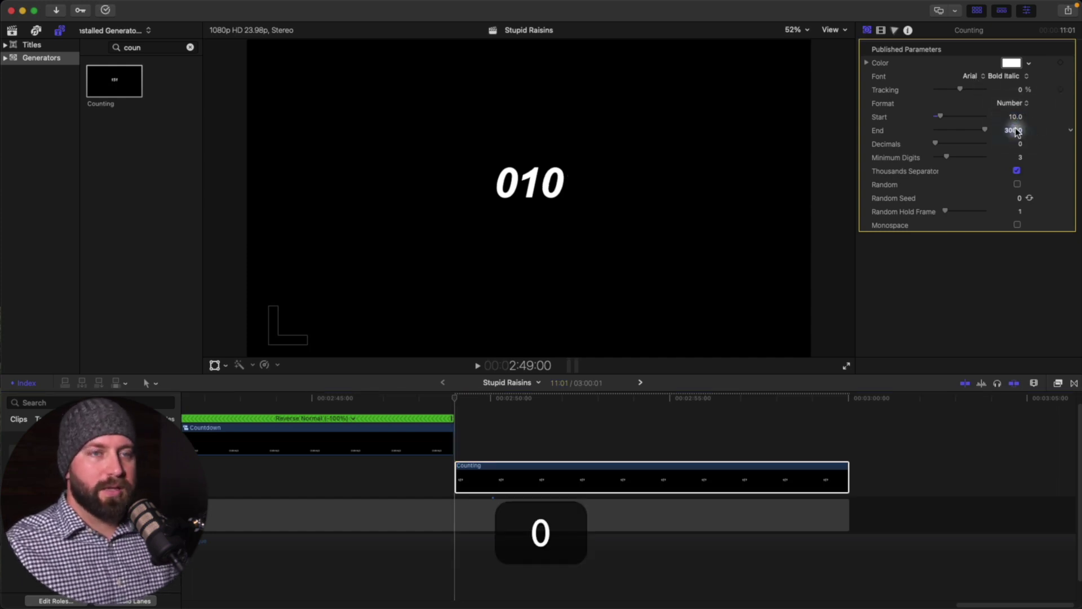
text(1)
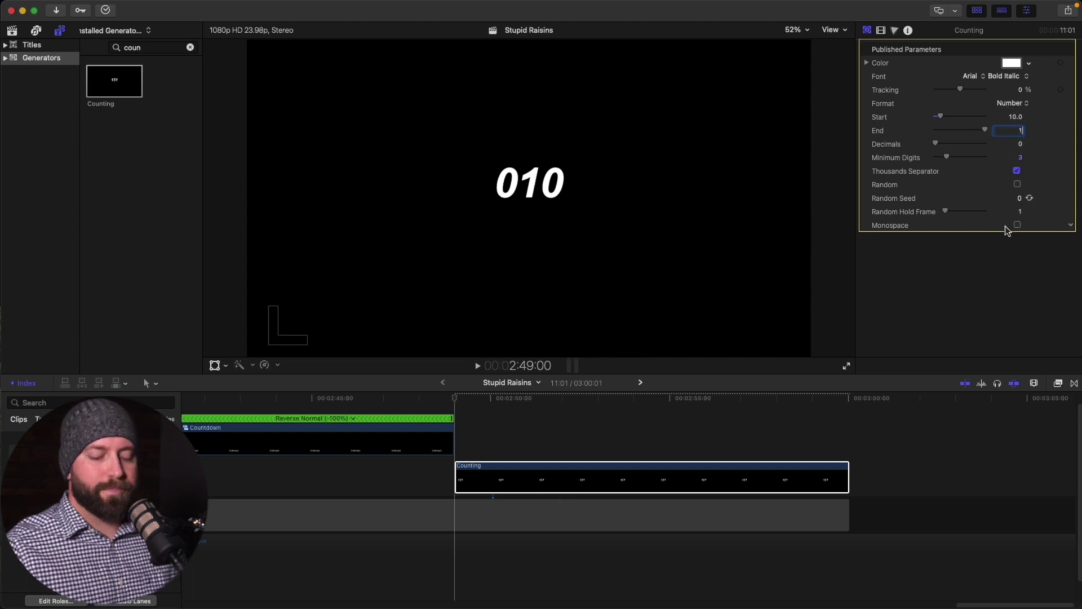
key(Return)
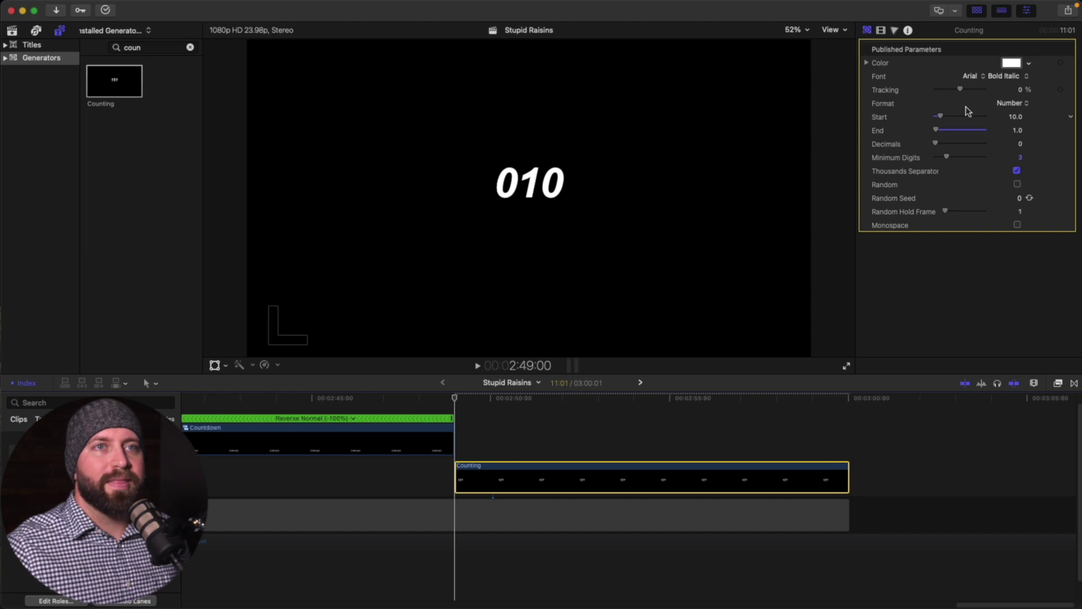
click(1025, 104)
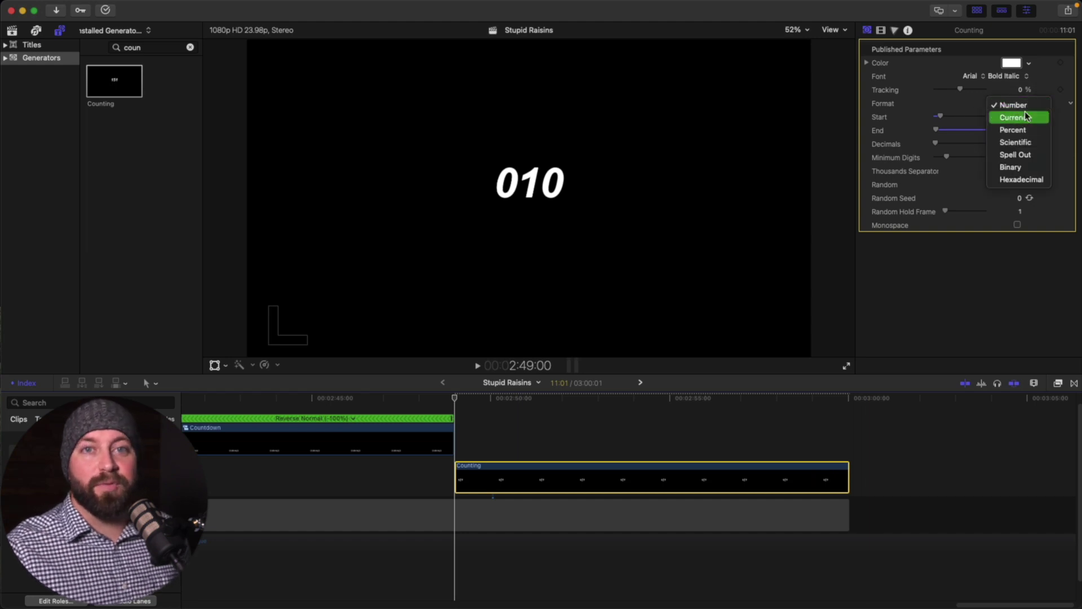
click(1023, 154)
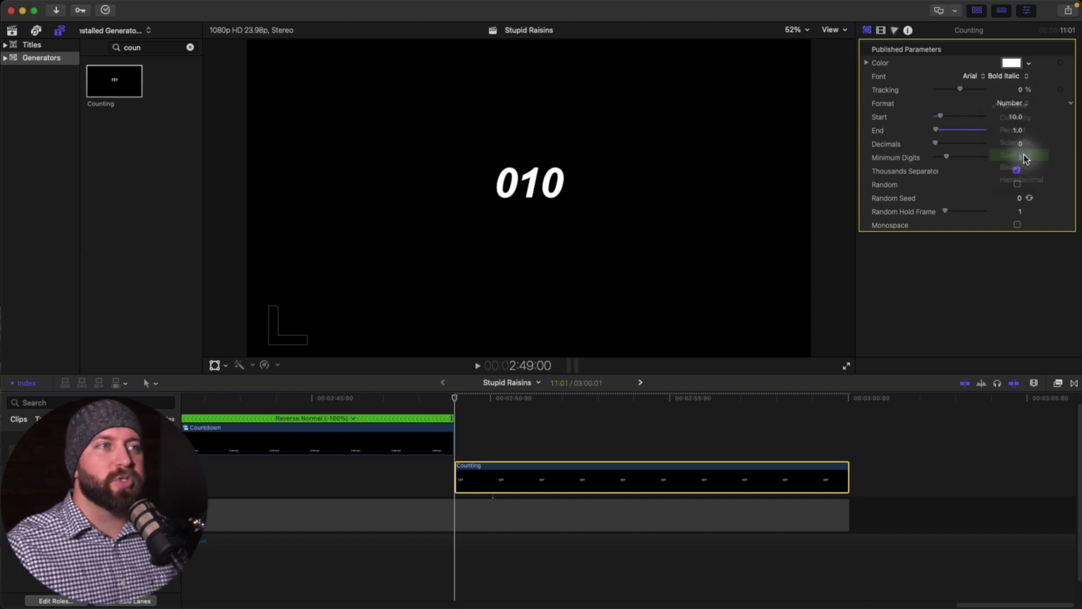
key(space)
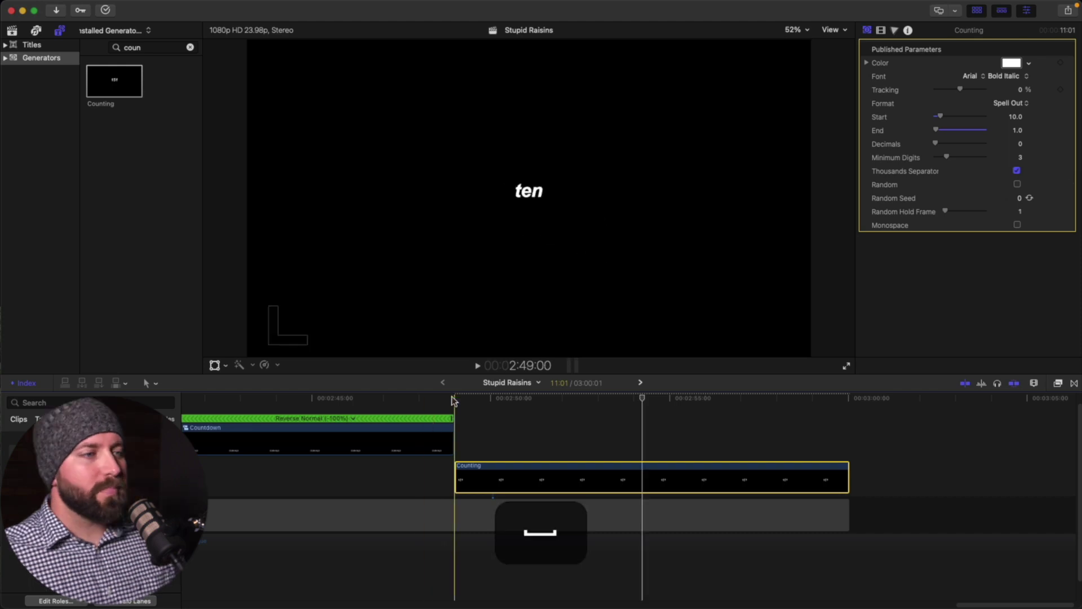
click(436, 402)
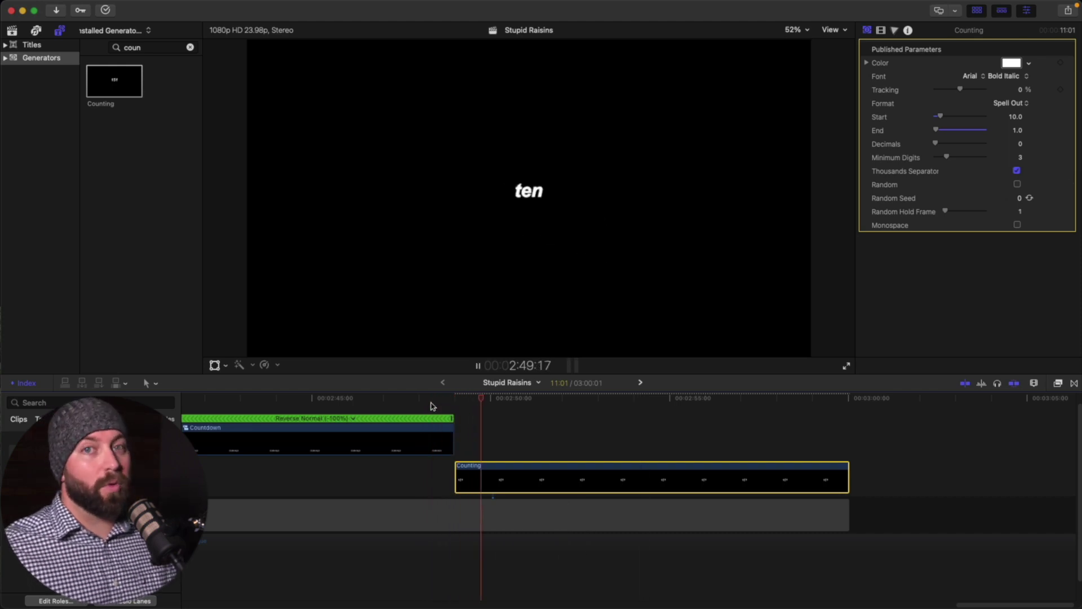
key(space)
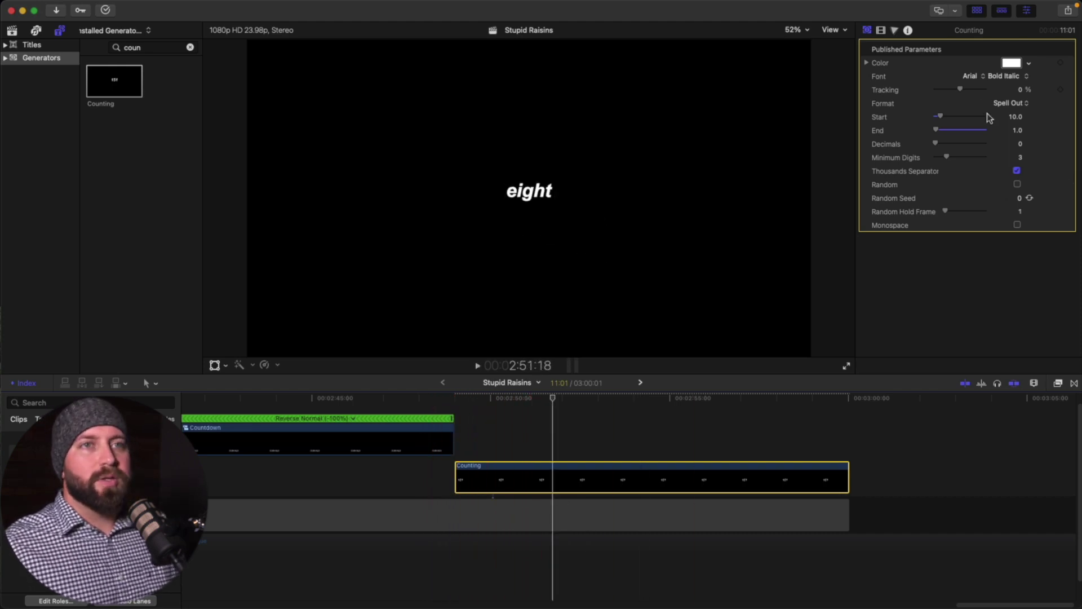
- Change the count's font to Germania One and preview it
click(977, 76)
scroll(962, 310, down, 10)
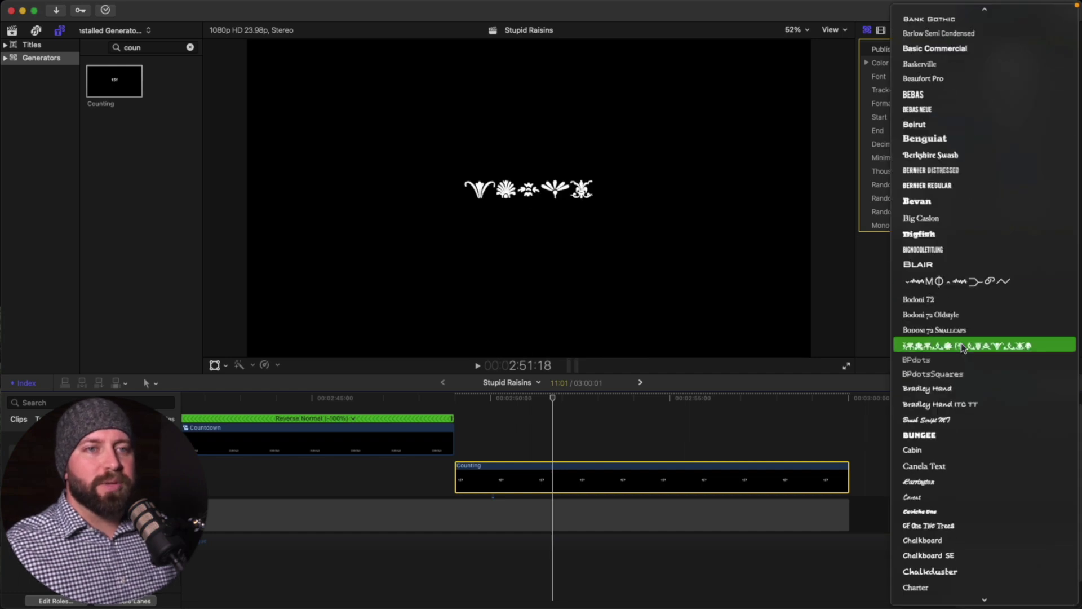
scroll(959, 343, down, 15)
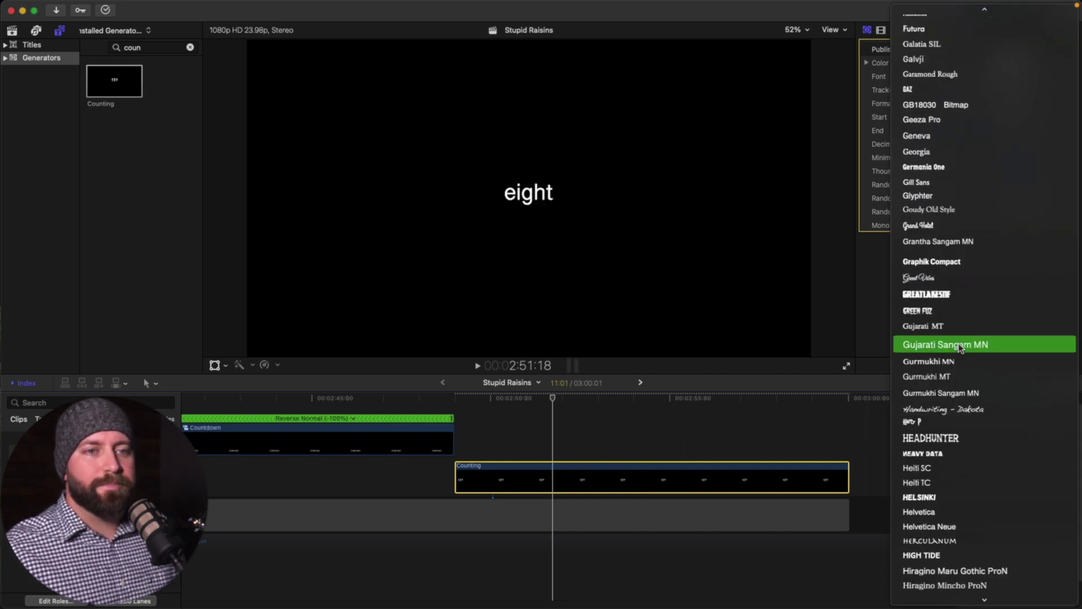
click(944, 165)
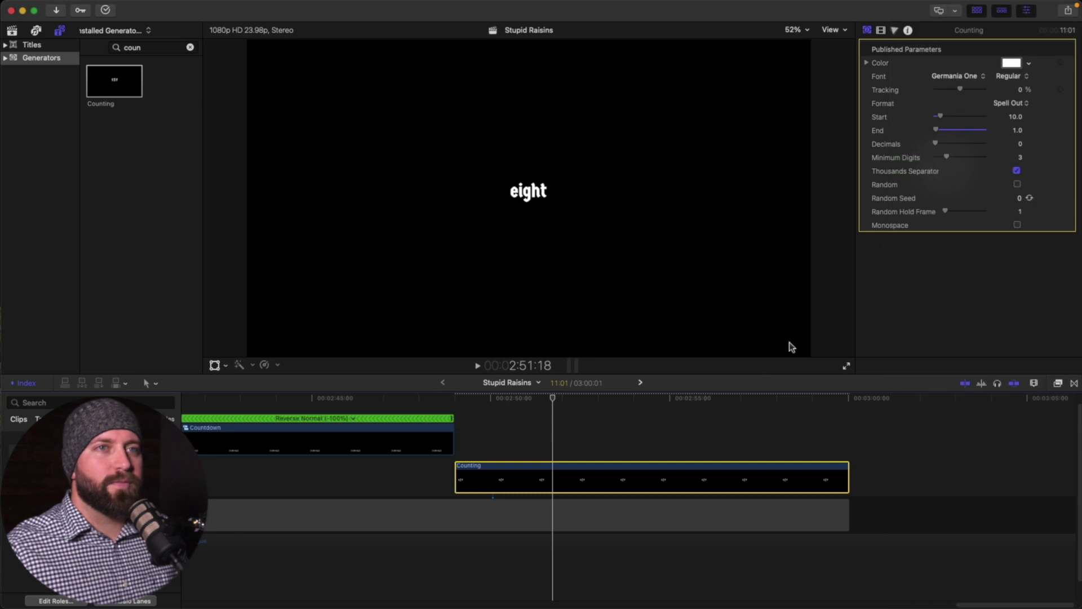
key(space)
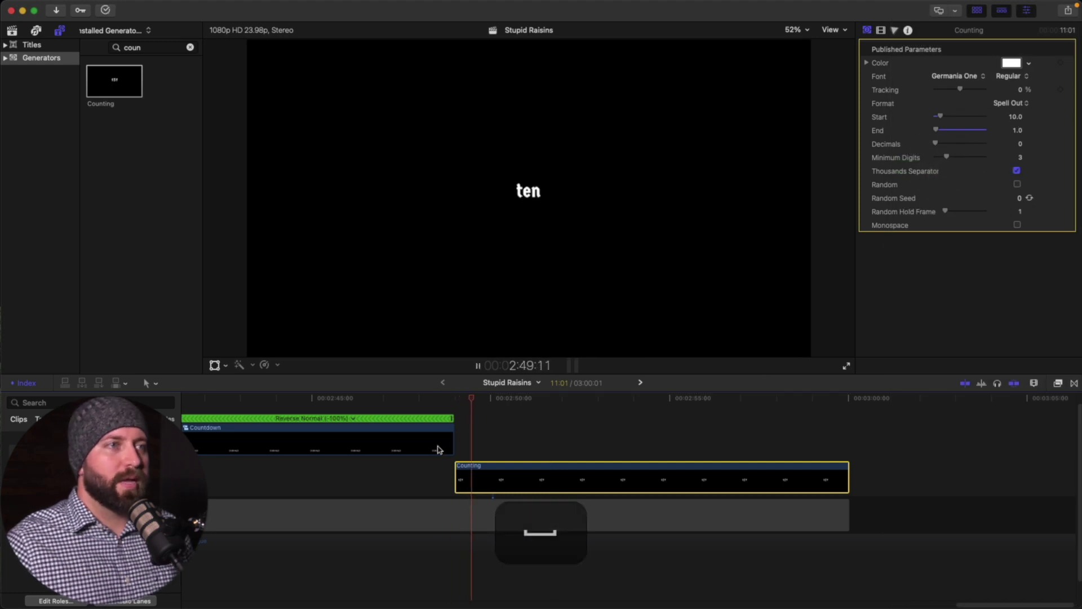
key(space)
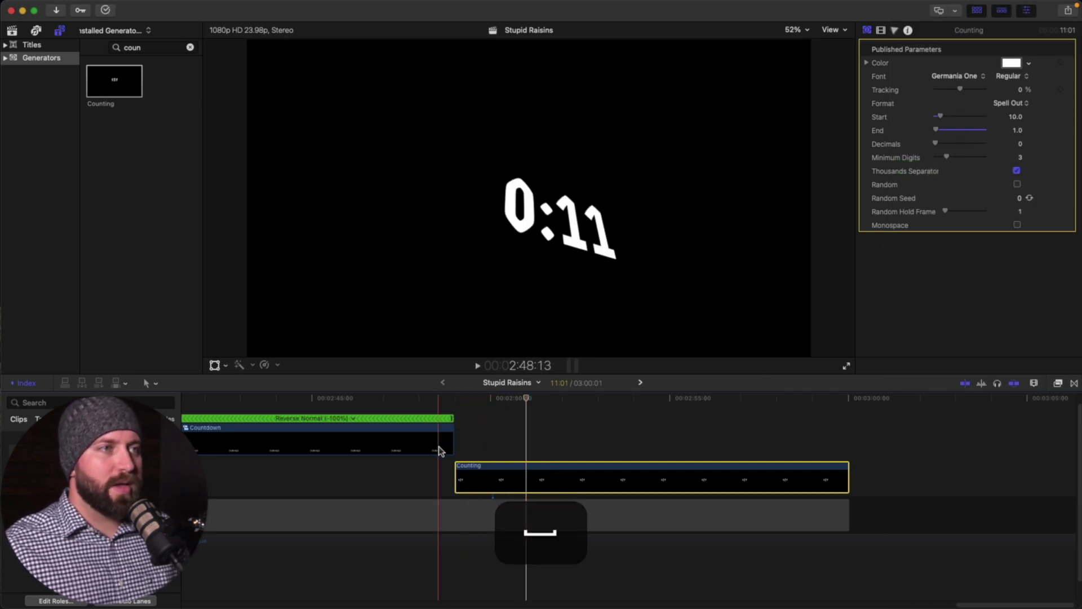
click(882, 29)
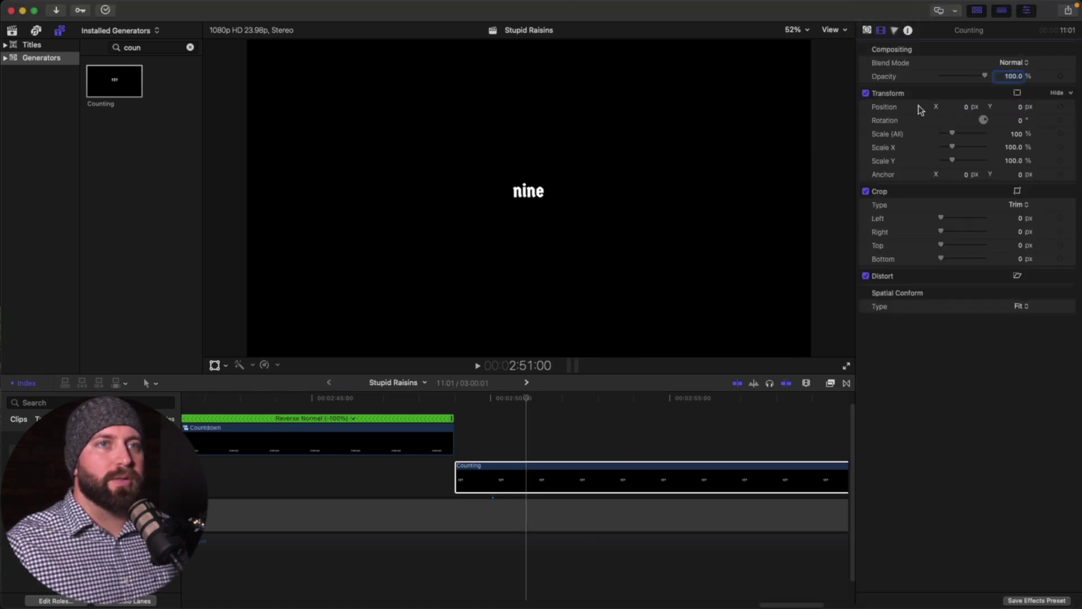
- Keyframe the Counting clip's scale from 100% at its start to 235% on its last frame
click(461, 428)
key(s)
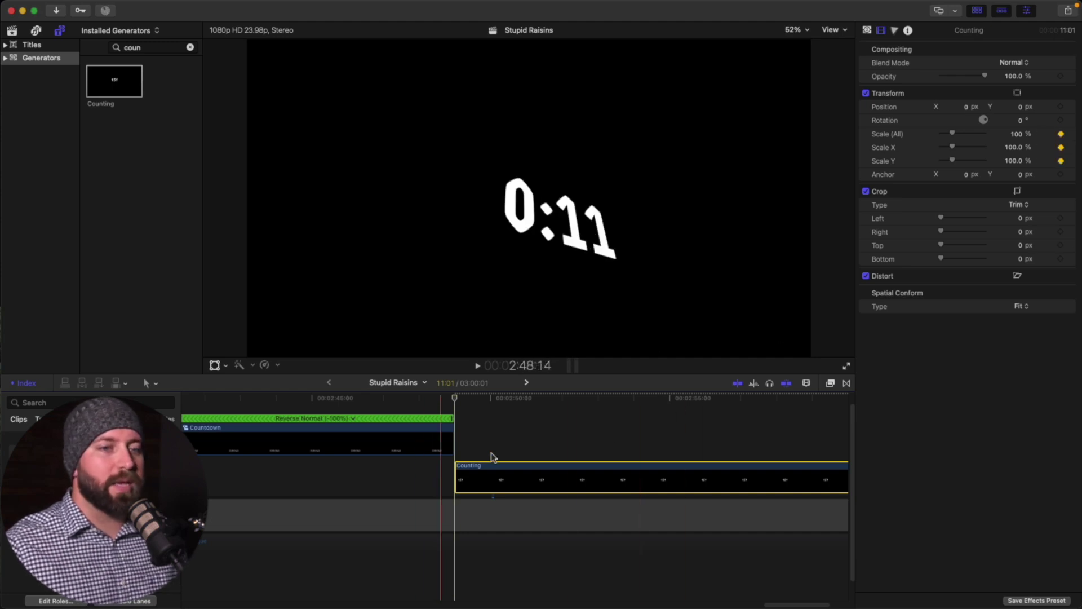
scroll(616, 434, right, 1)
scroll(615, 435, right, 5)
click(717, 432)
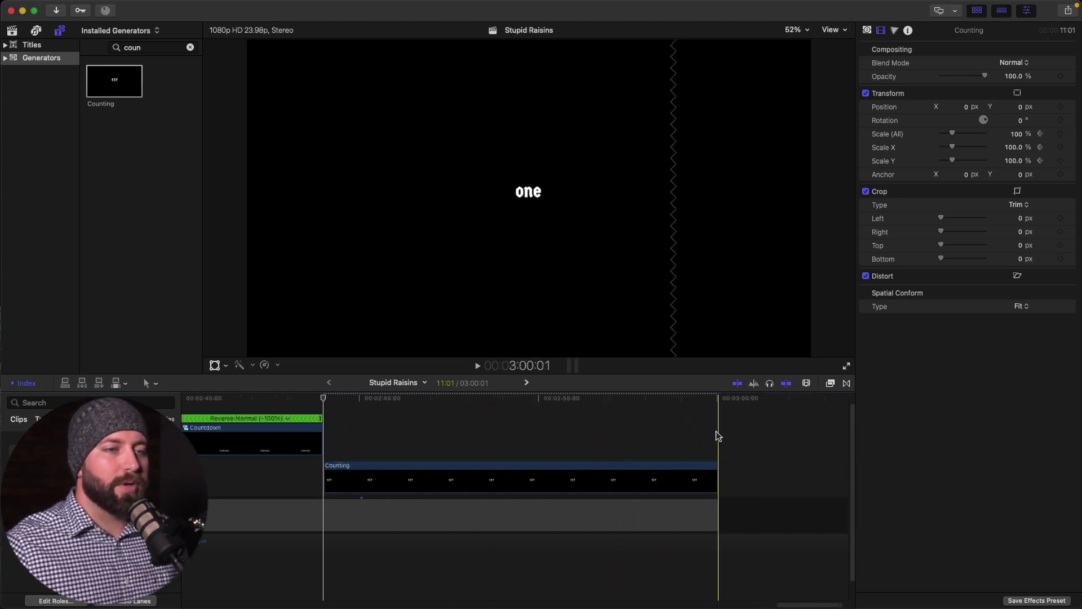
key(Left)
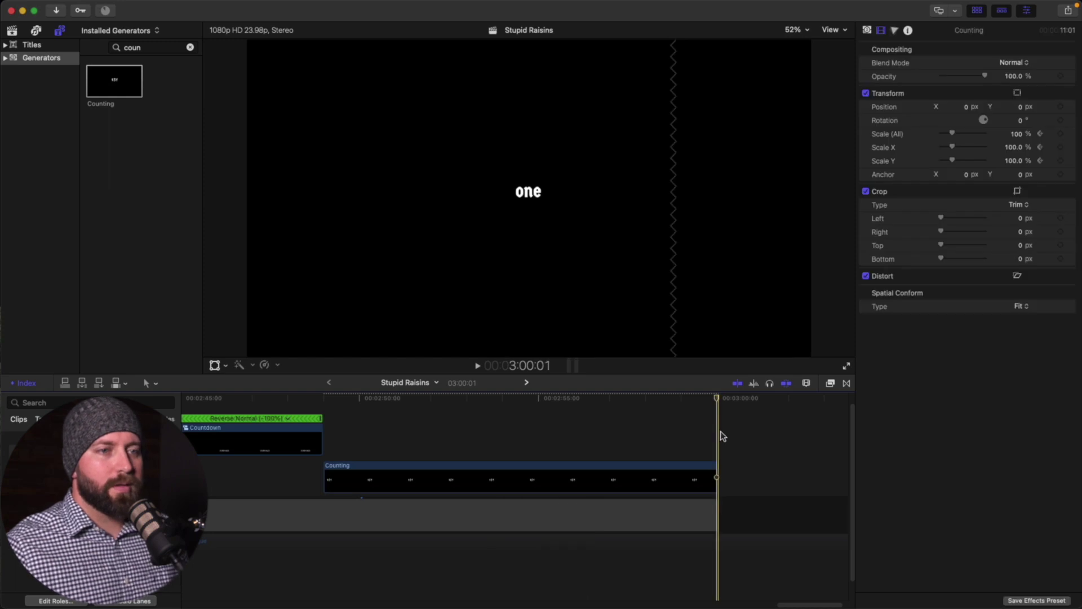
click(714, 473)
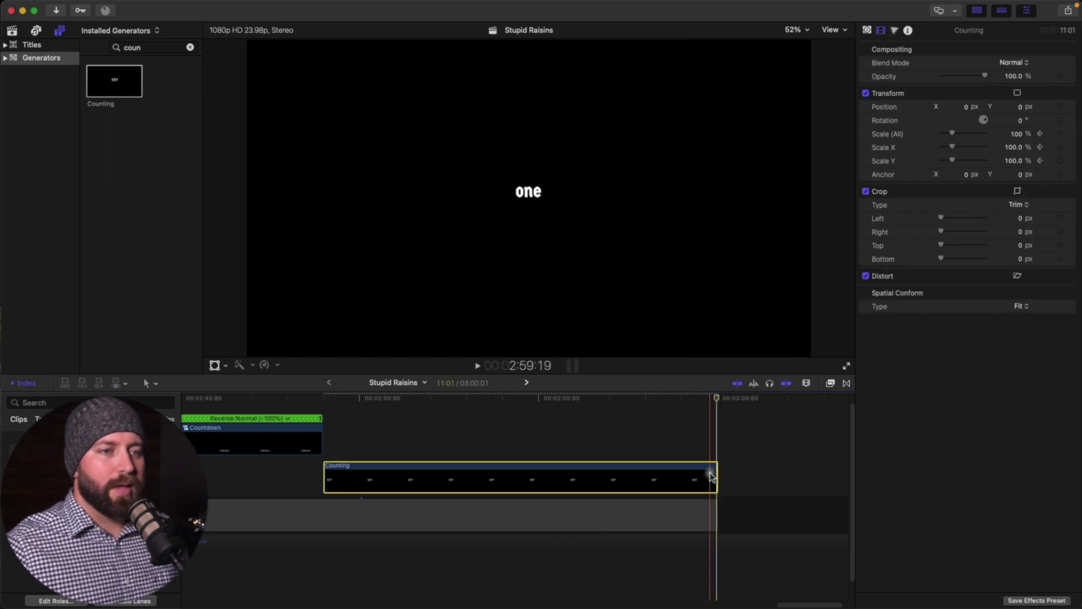
click(1061, 133)
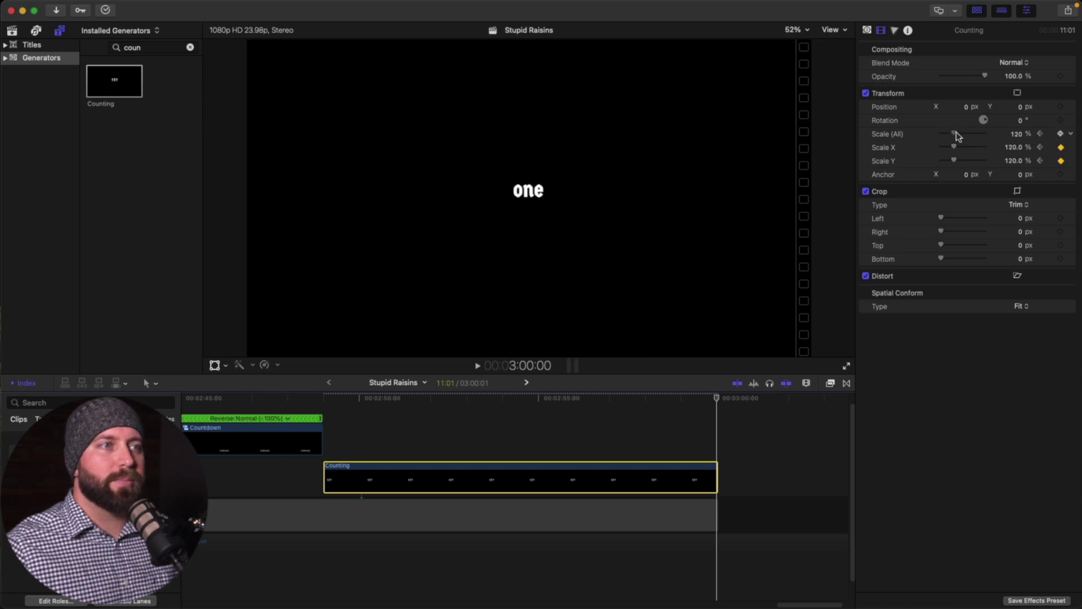
drag(957, 136, 992, 133)
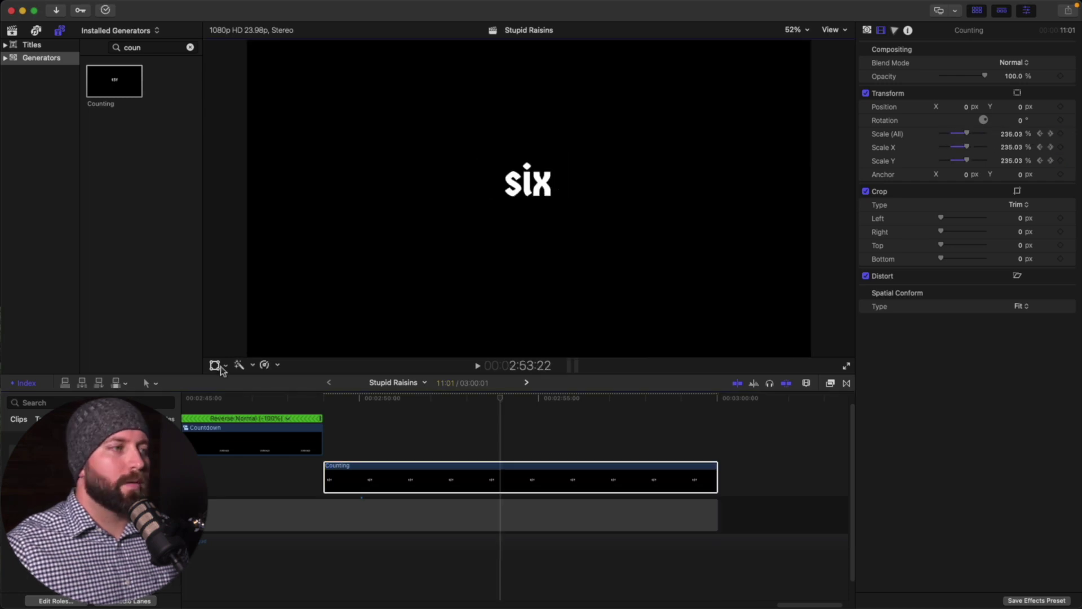
- Nudge the countdown word slightly lower in frame and play back the ending
click(214, 365)
drag(534, 201, 535, 216)
click(311, 422)
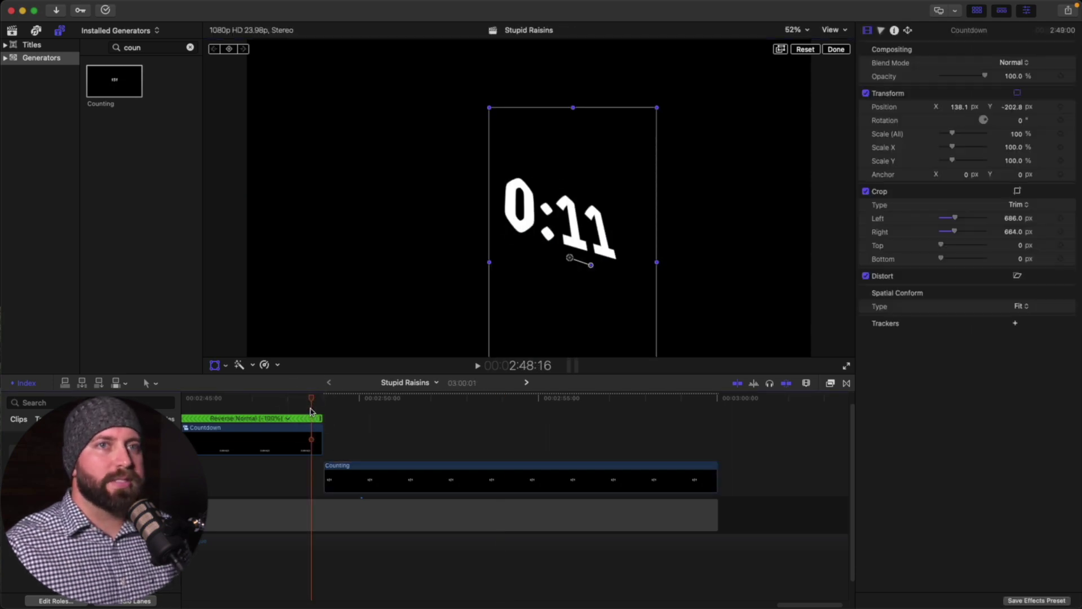
key(space)
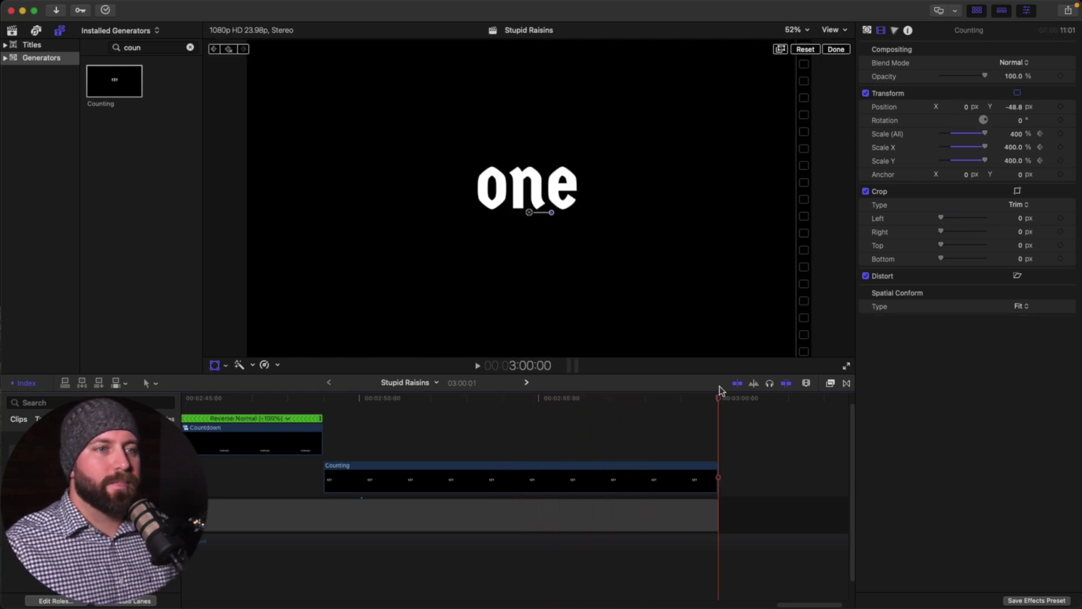
- Set the Counting generator's End to 0 and play back the ending to check 'zero'
click(699, 480)
click(867, 30)
key(Return)
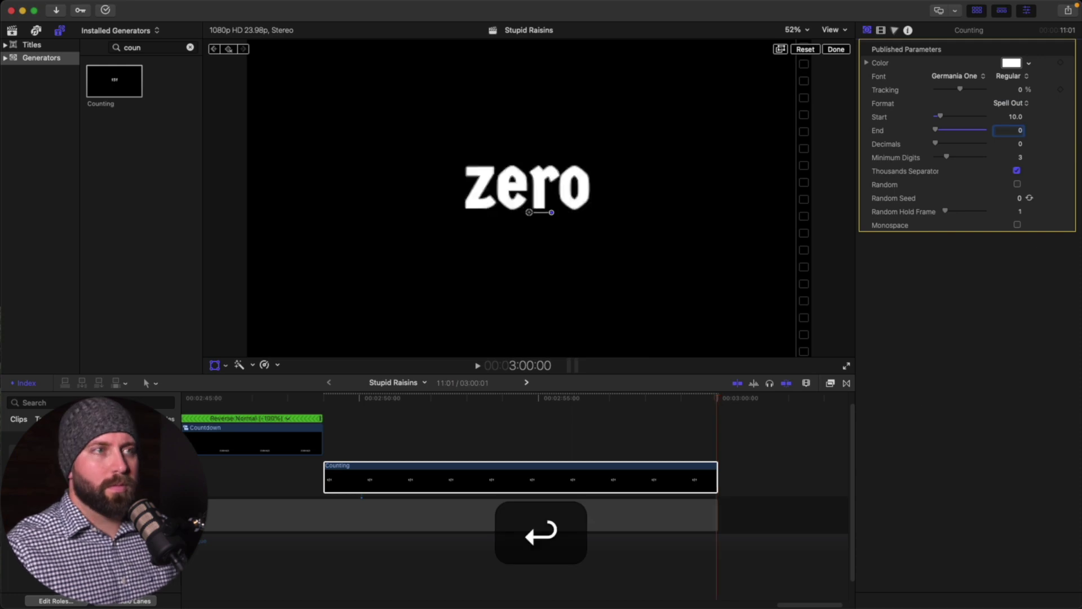
click(684, 417)
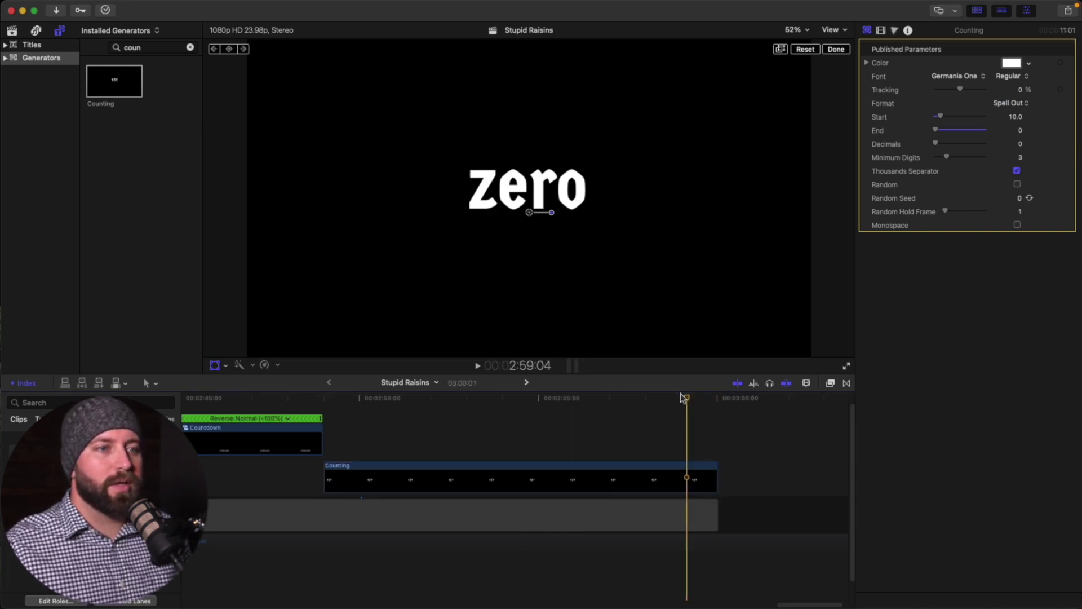
key(space)
key(space)
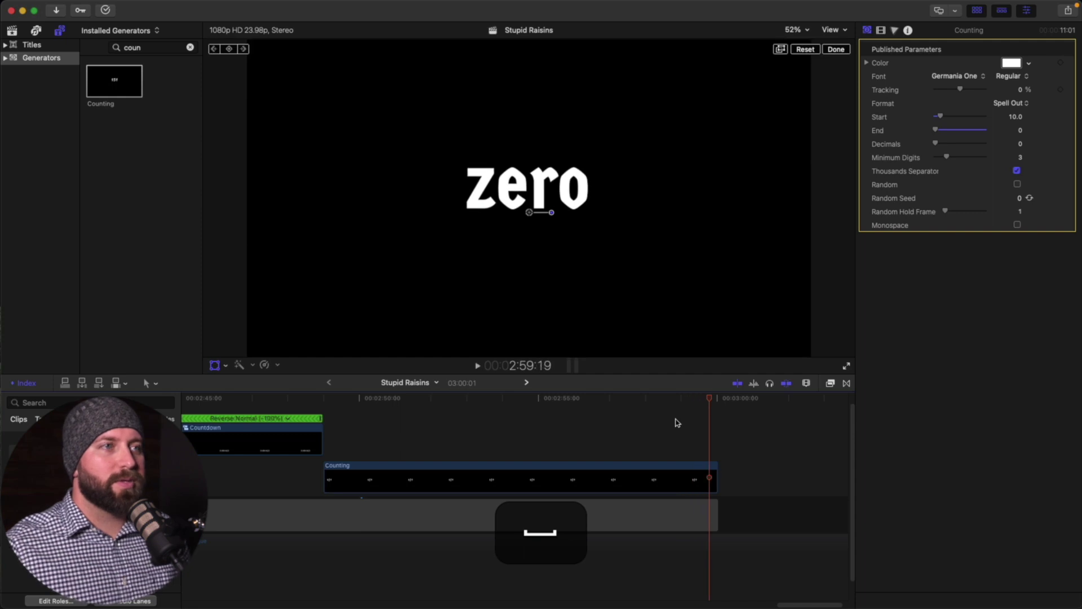
click(252, 406)
key(space)
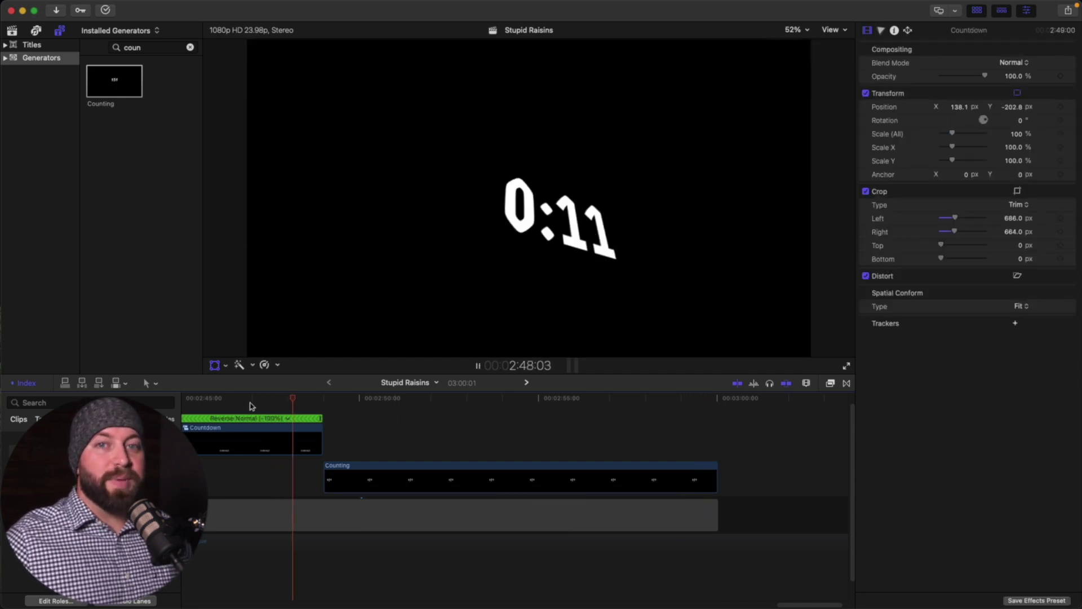